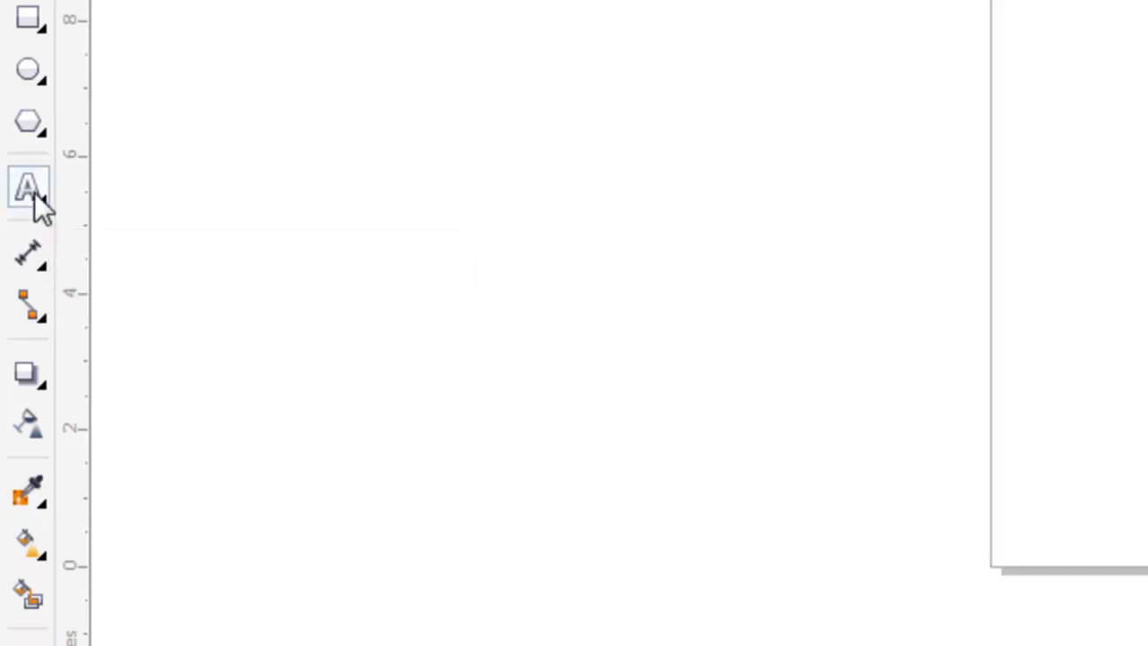
Start a line of artistic text in the upper part of the page with the Text tool
left_click(34, 192)
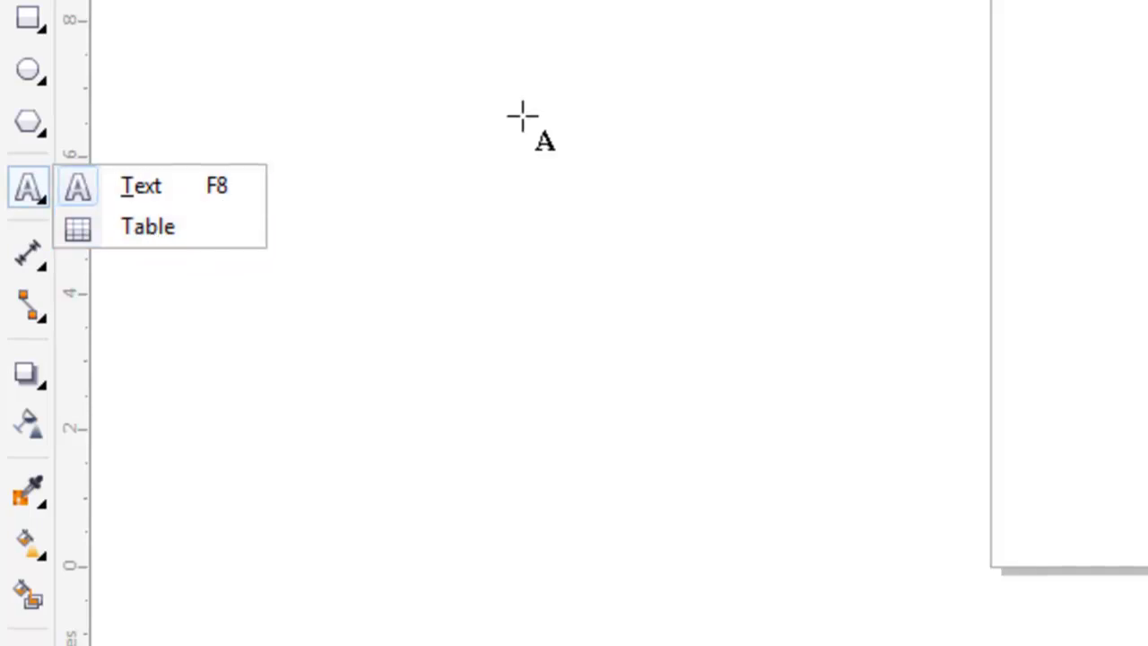
left_click(37, 360)
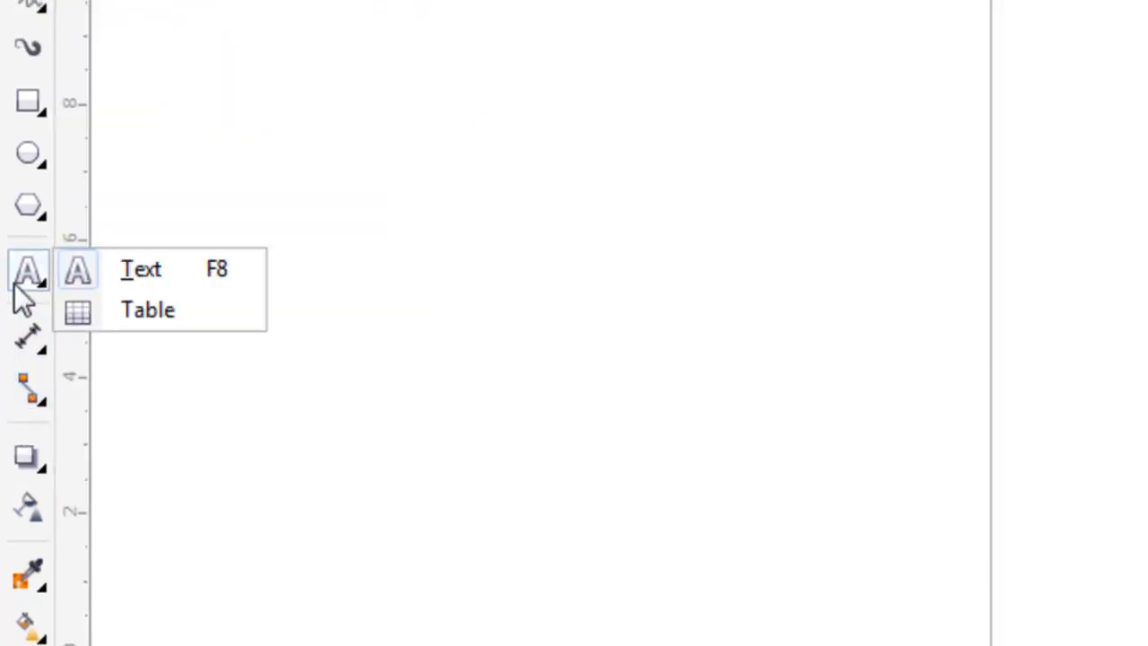
left_click(15, 247)
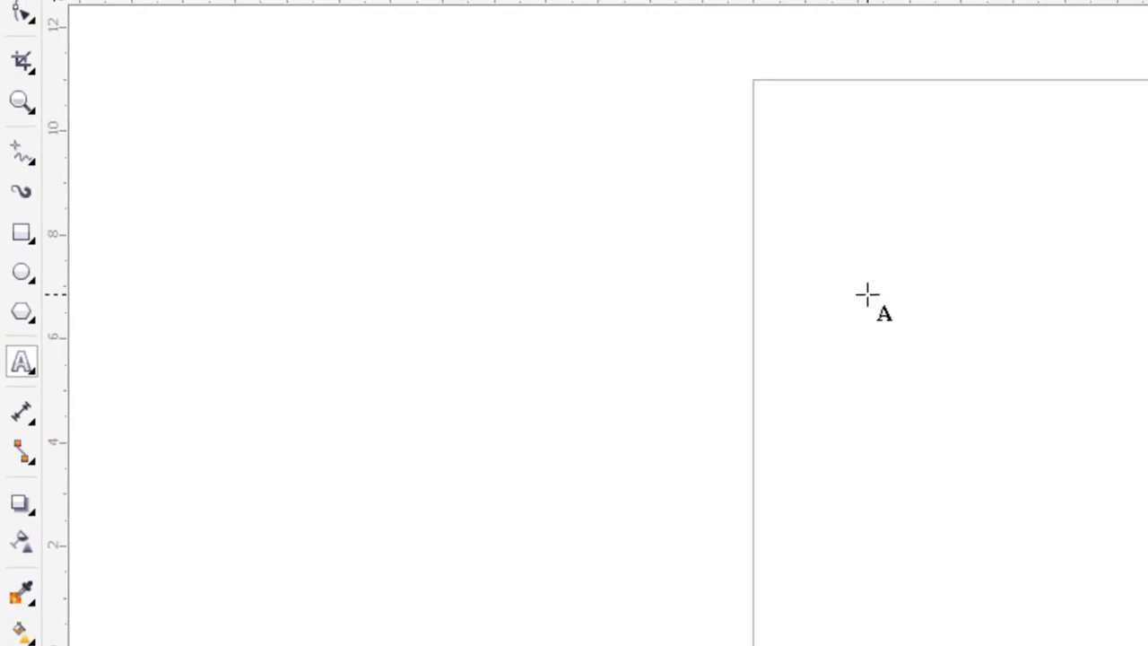
left_click(815, 262)
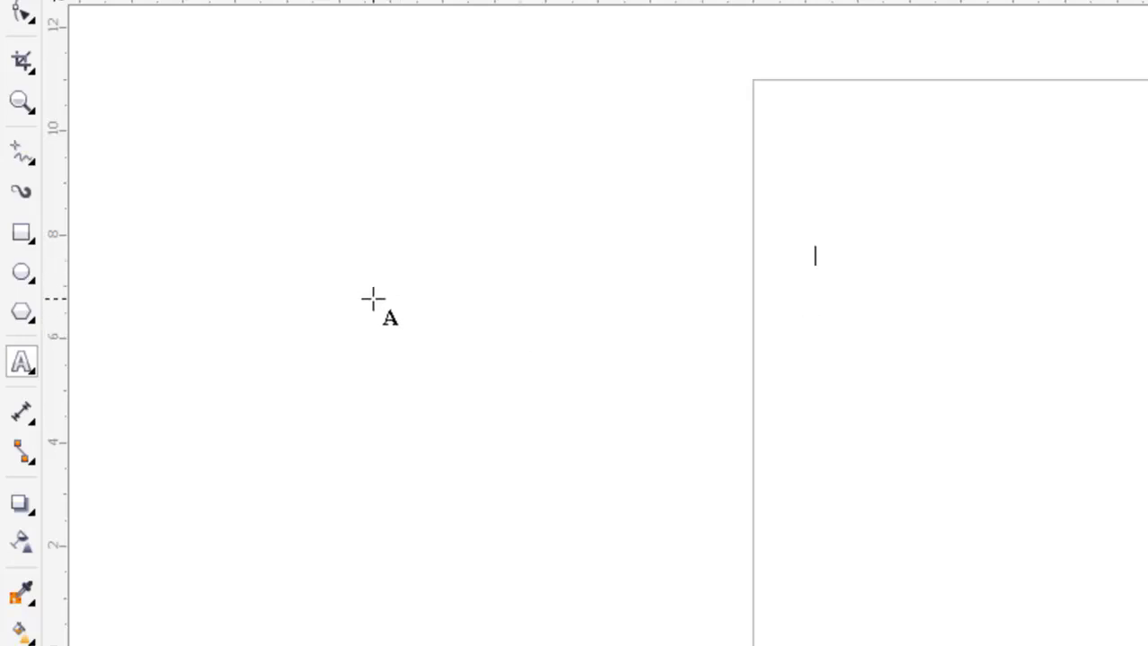
type("C")
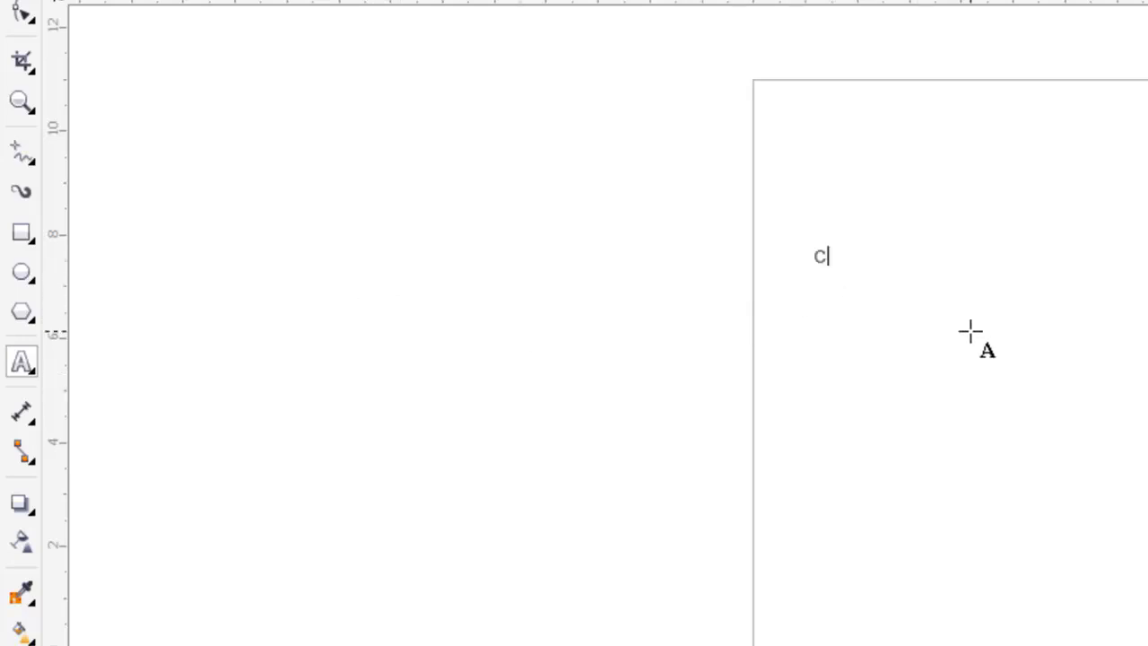
type("orel Draw X")
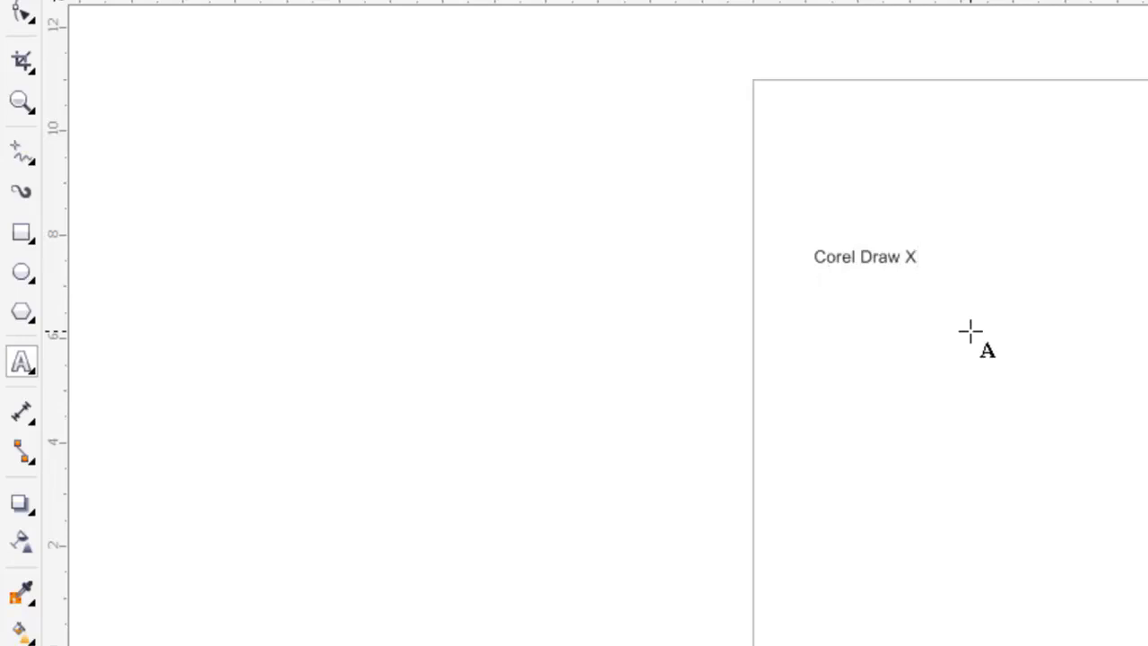
type("7 Tra")
key("BackSpace")
key("BackSpace")
key("BackSpace")
key("BackSpace")
key("BackSpace")
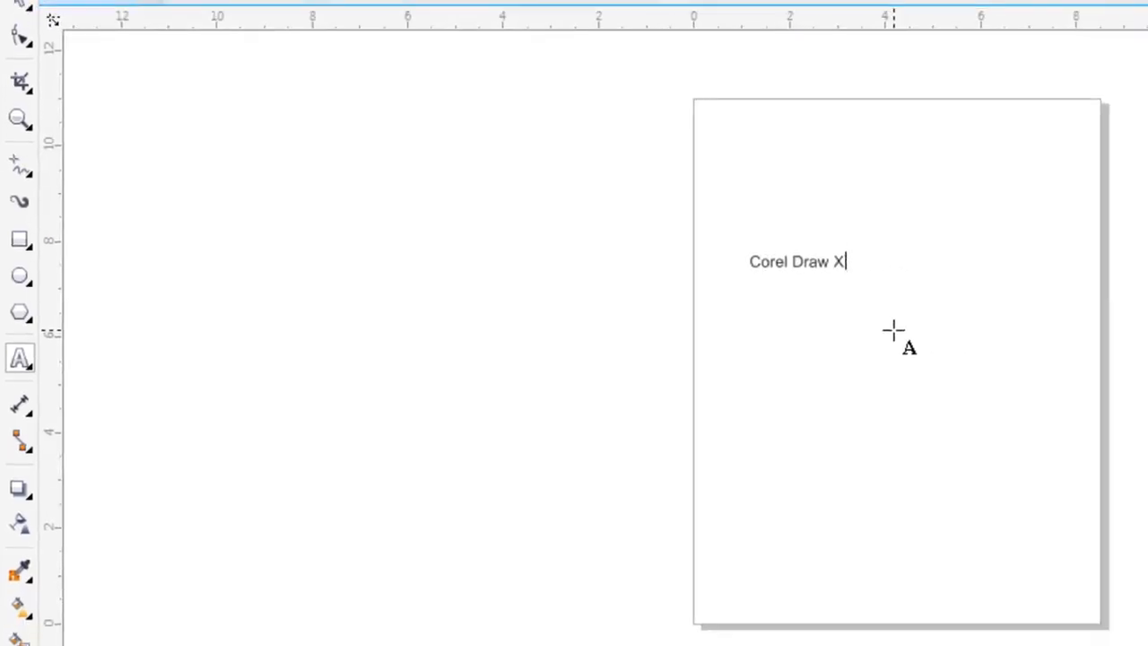
key("BackSpace")
key("BackSpace")
key("BackSpace")
key("BackSpace")
key("BackSpace")
key("BackSpace")
key("BackSpace")
key("BackSpace")
key("BackSpace")
key("BackSpace")
key("BackSpace")
key("BackSpace")
Enter the text "Welcome to Corel Draw X7" and switch to the Pick tool with the text selected
type("w")
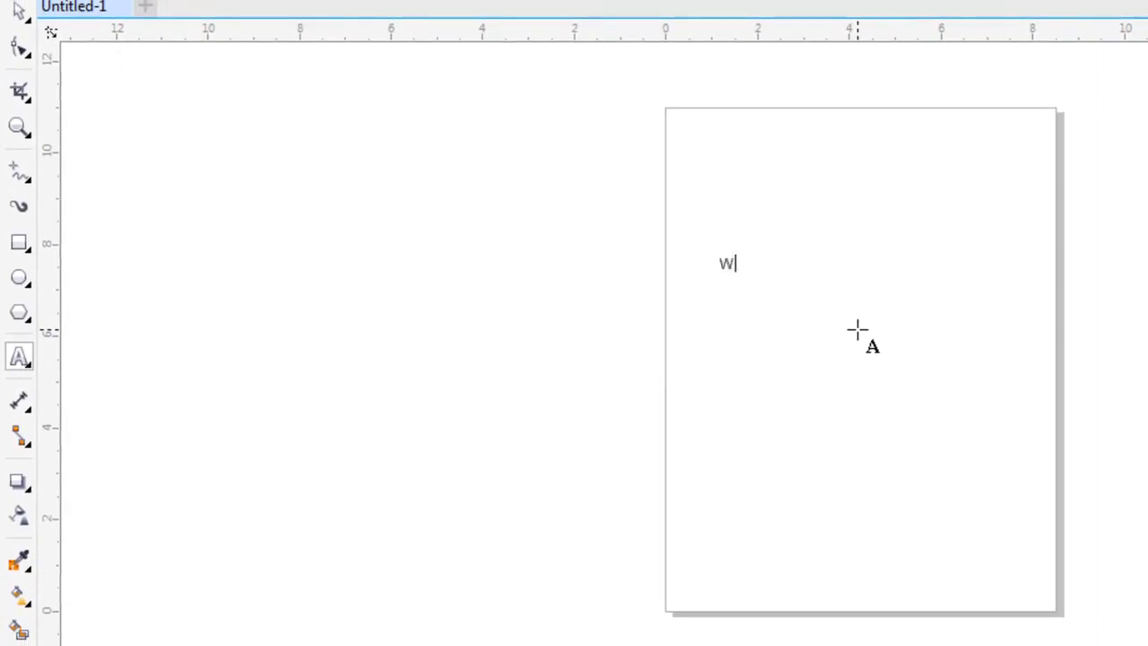
type("elcome to C")
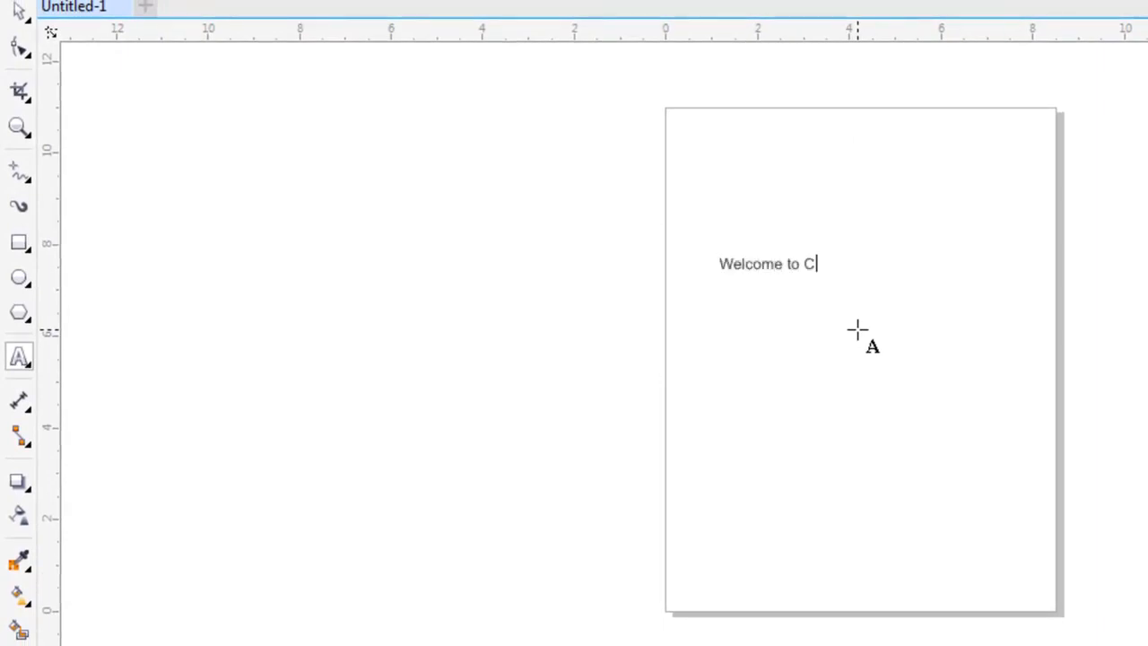
type("orel Draw X7")
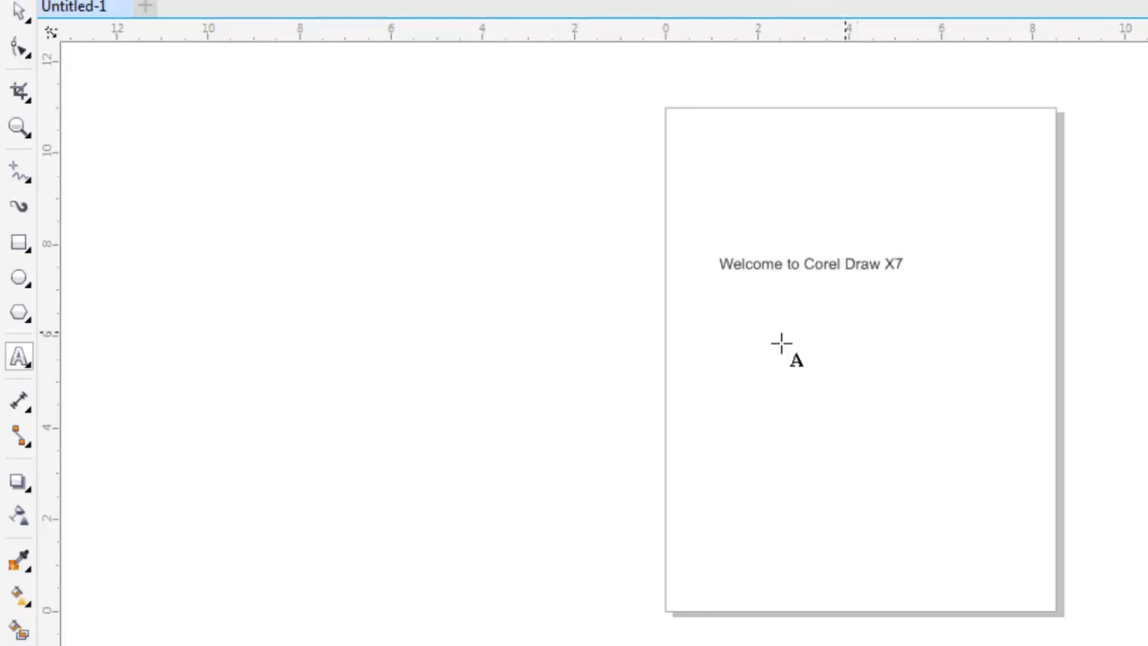
key("Escape")
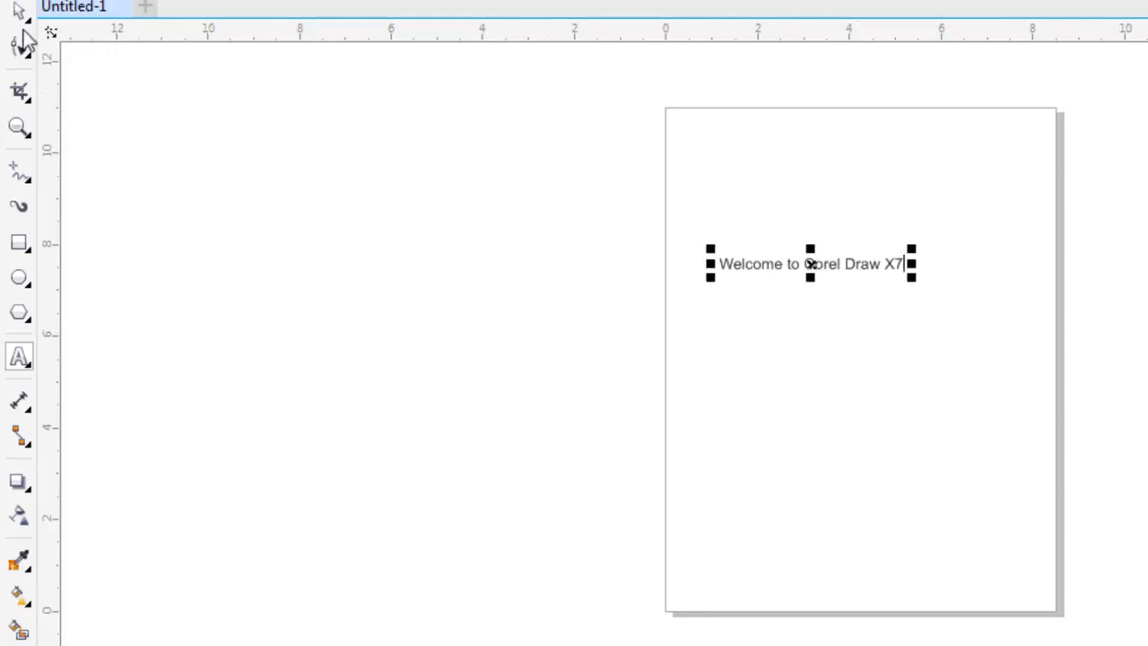
left_click(18, 13)
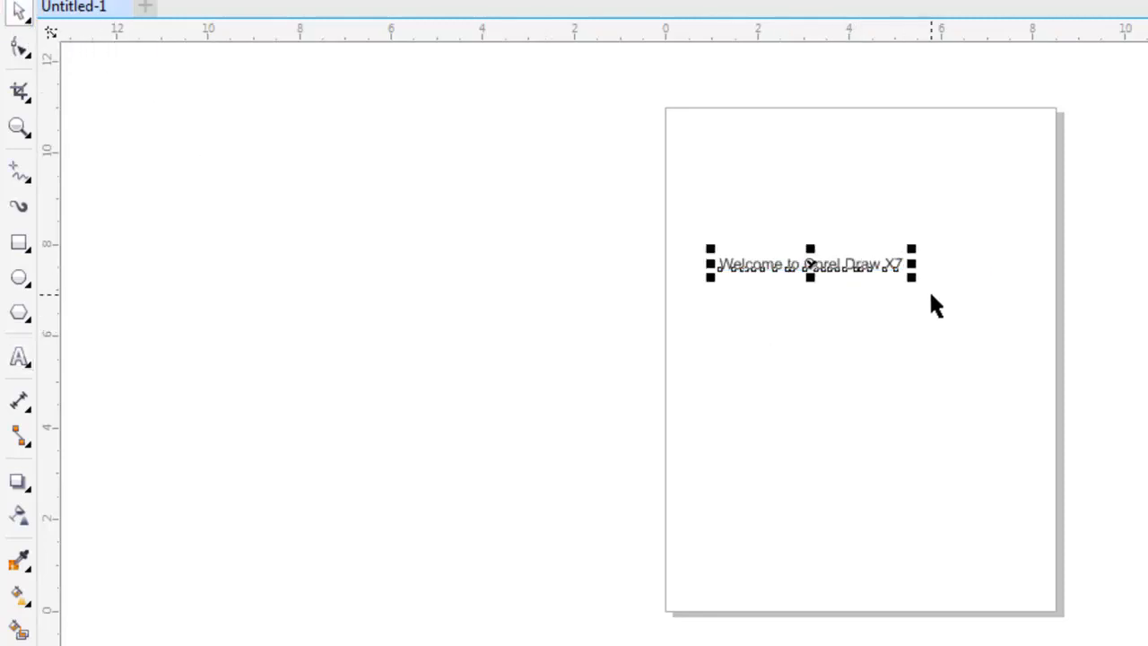
Enlarge the text to about 56.7 pt and move it to about X 4.2 and Y 8.2 inches
left_click_drag(914, 280, 1143, 412)
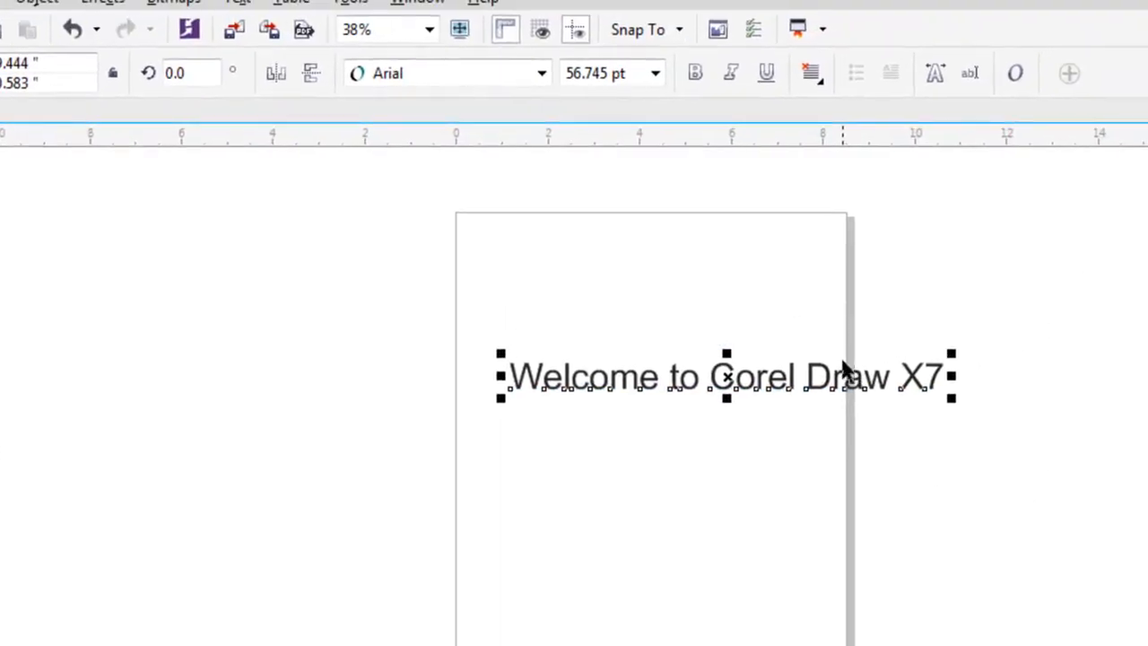
left_click_drag(843, 368, 766, 446)
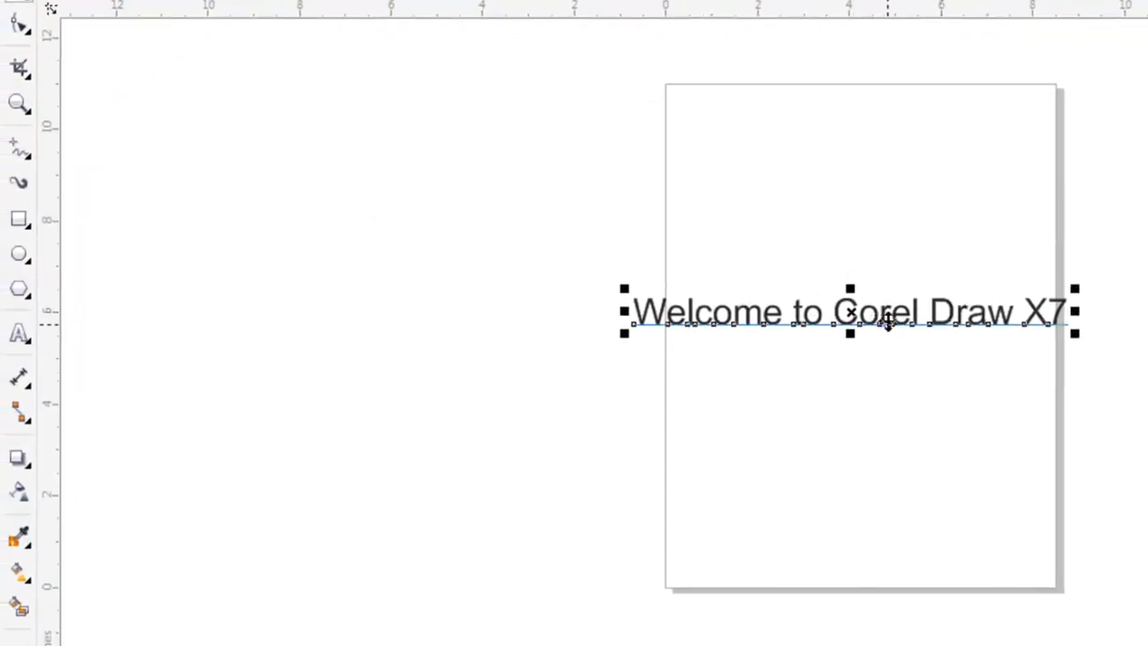
left_click_drag(886, 322, 895, 222)
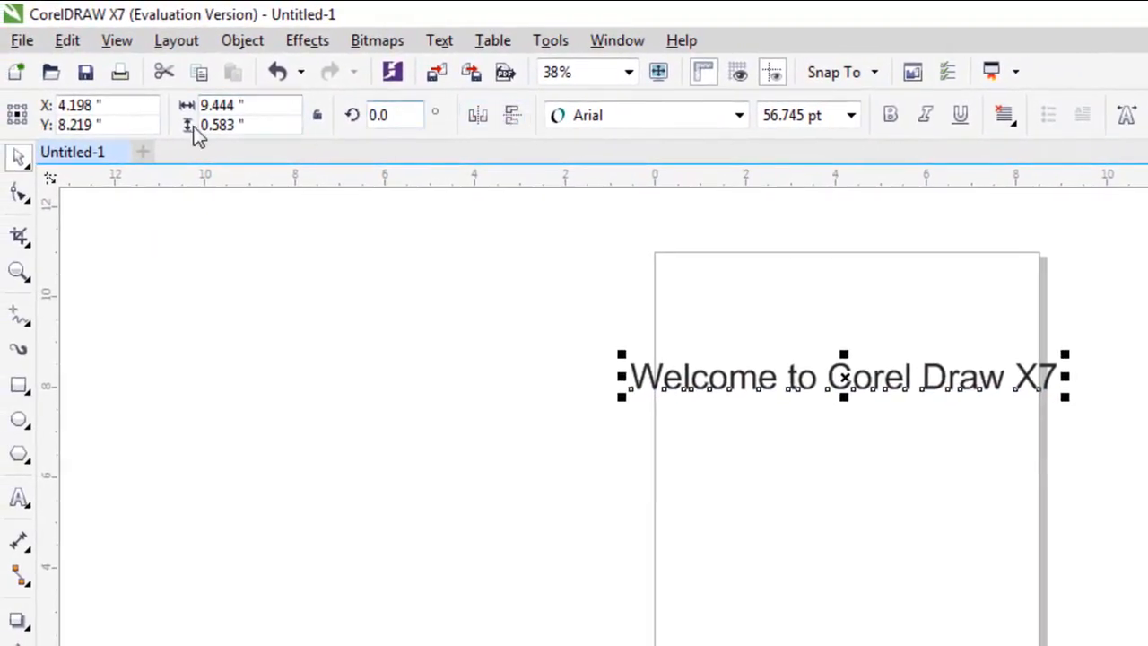
Set the text's position to X 5 inches and Y 7 inches
left_click(110, 107)
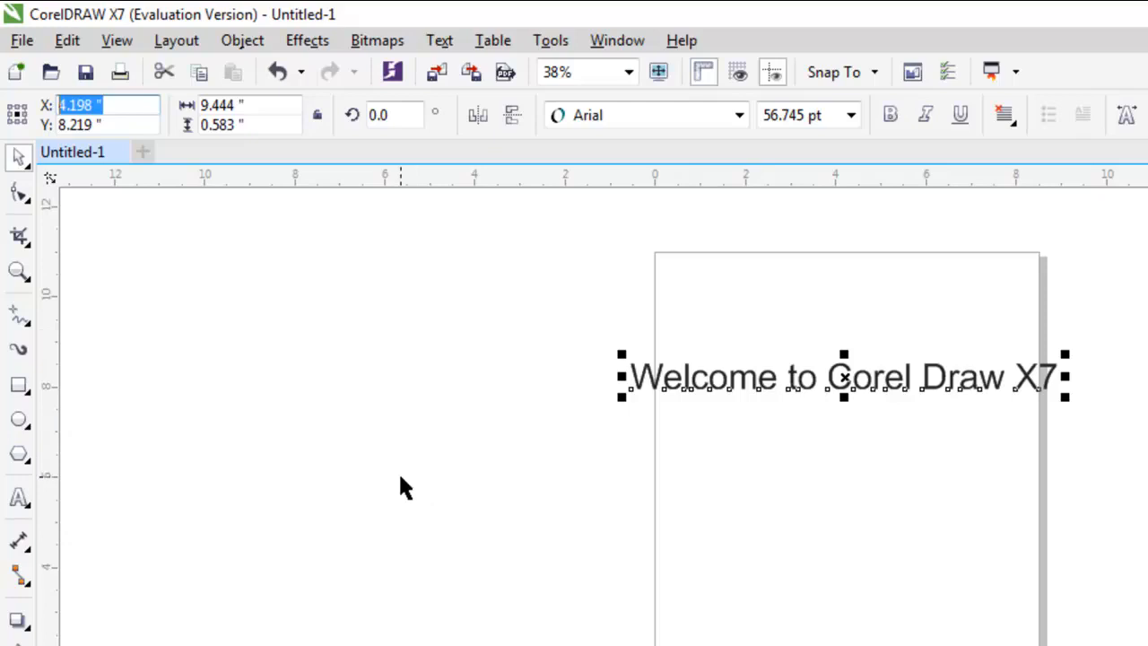
type("5")
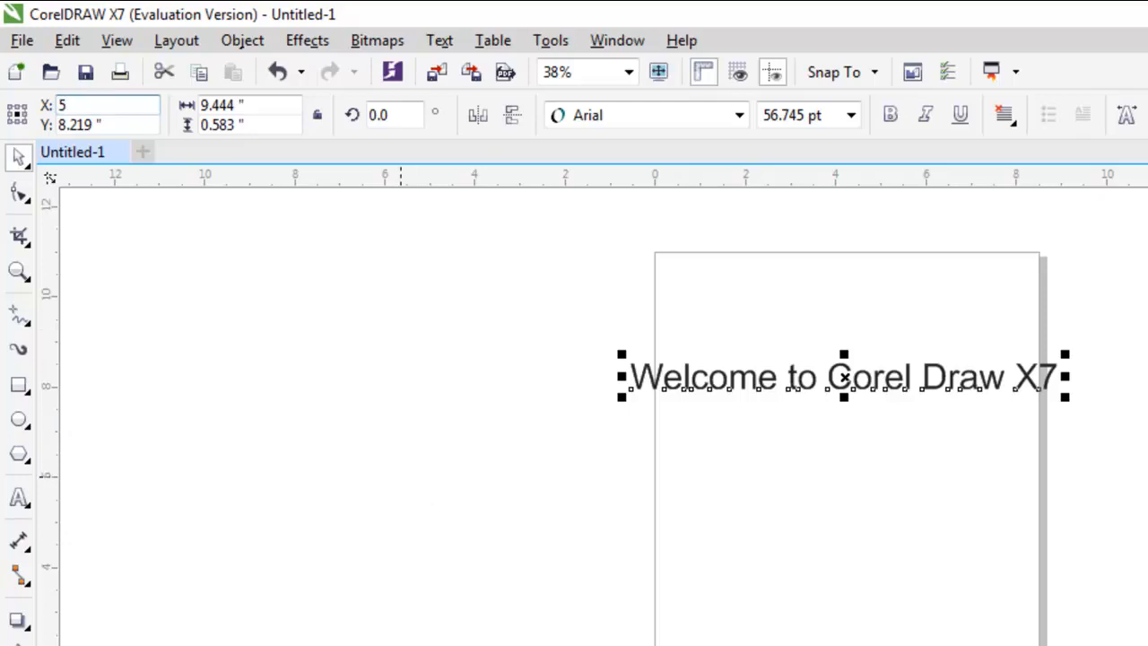
key("Return")
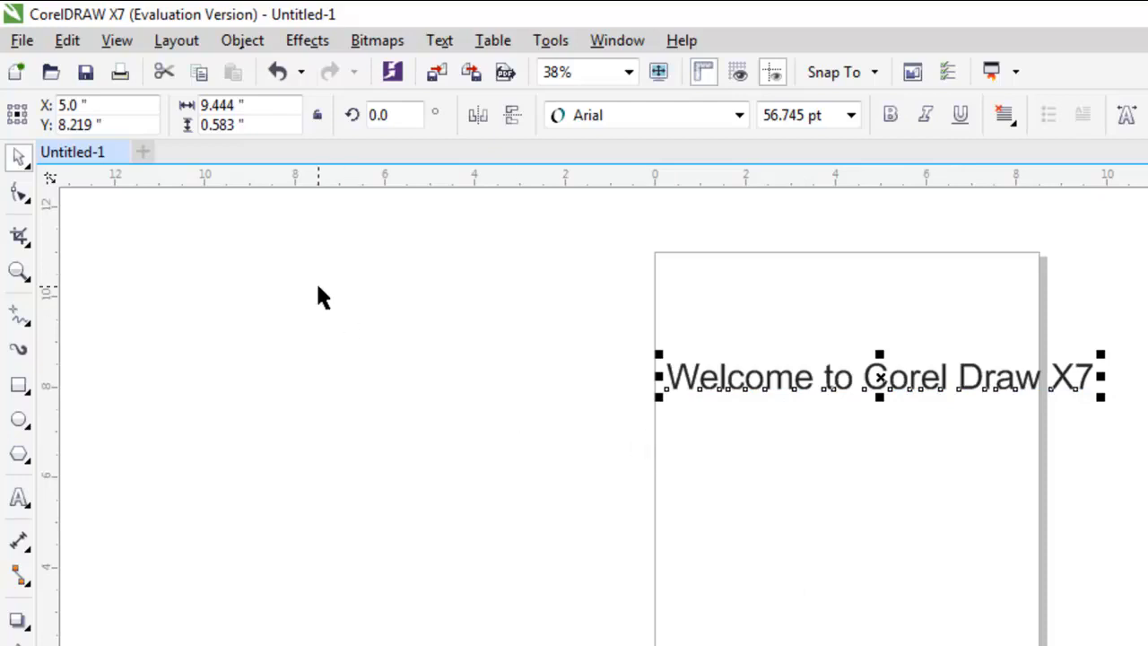
left_click(112, 124)
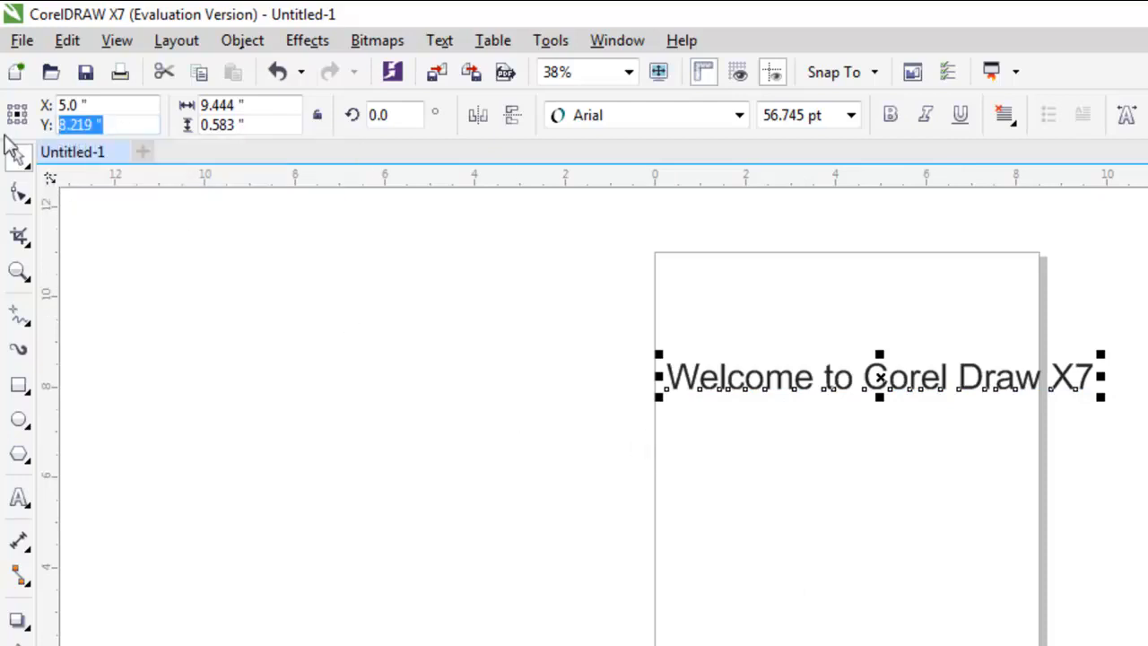
type("7")
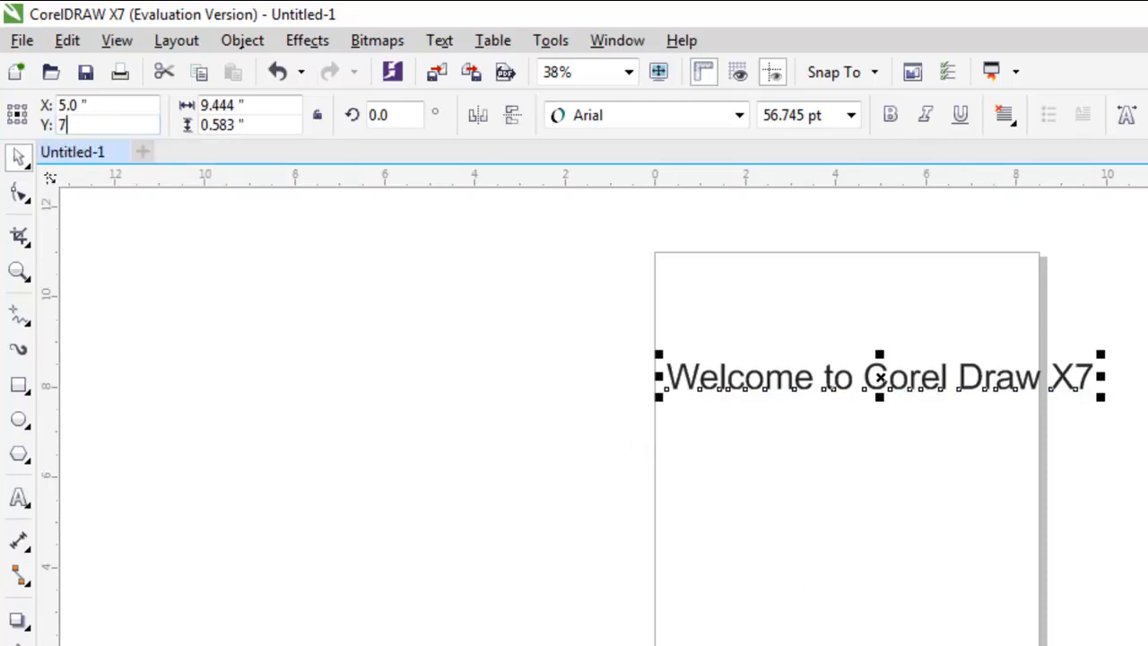
key("Return")
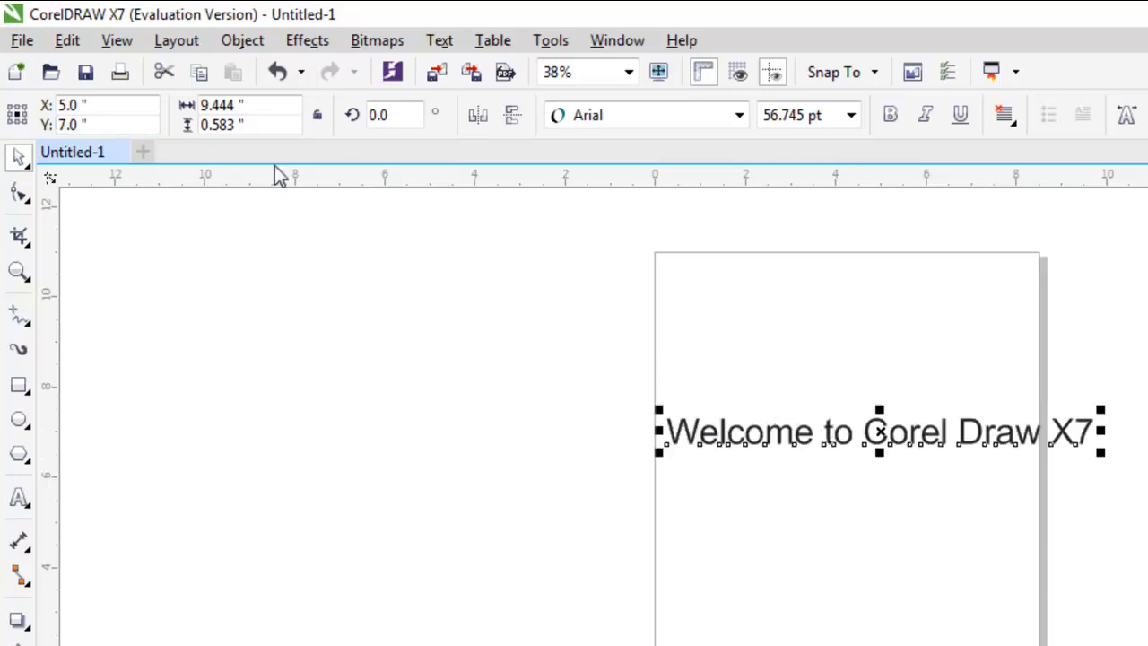
Set the text's width to 8 inches, leaving its height unlinked
left_click(256, 108)
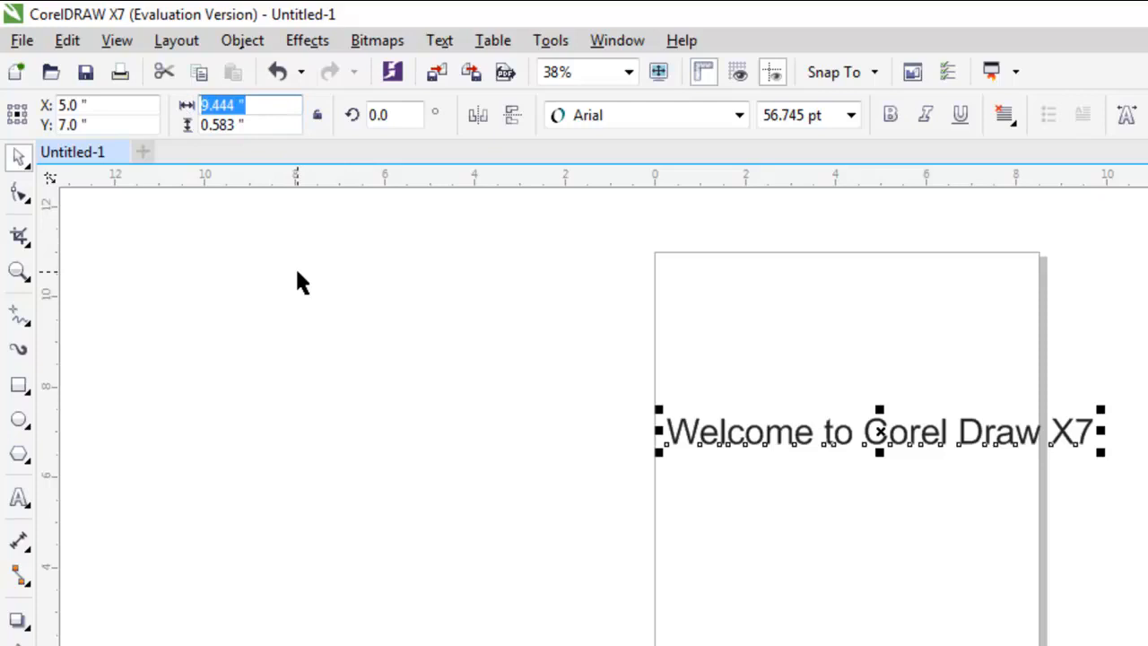
type("8")
key("Return")
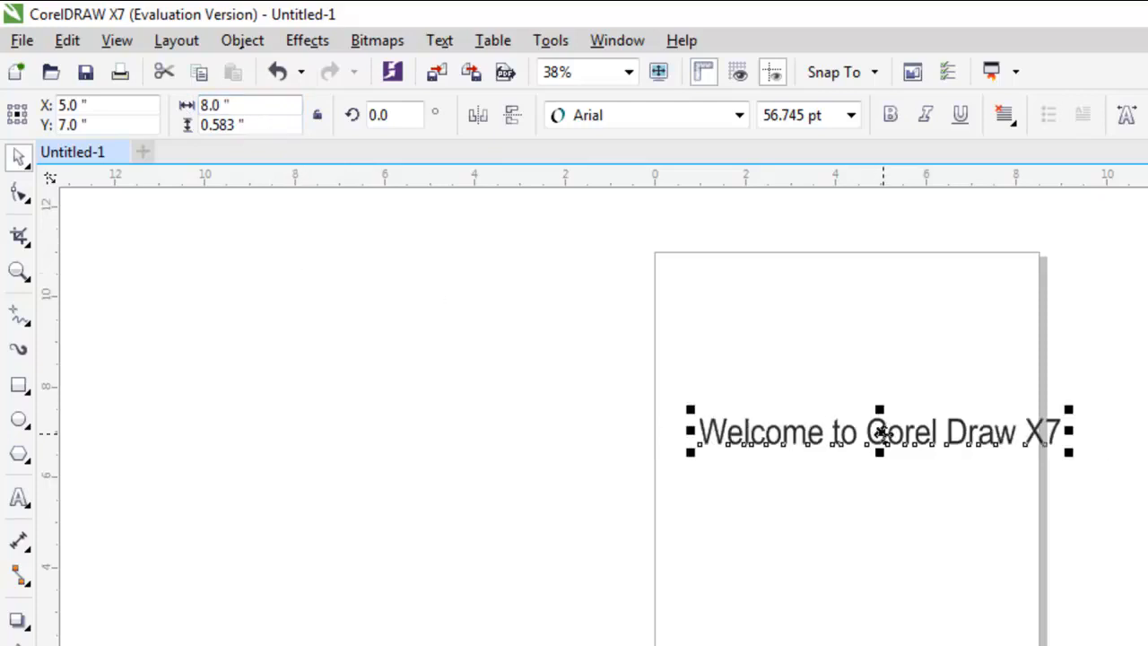
Enlarge the text to about 99 pt and centre it across the page at about X 4.36 and Y 6.92 inches
mouse_move(881, 431)
left_mouse_down()
mouse_move(904, 432)
mouse_move(891, 436)
left_mouse_up()
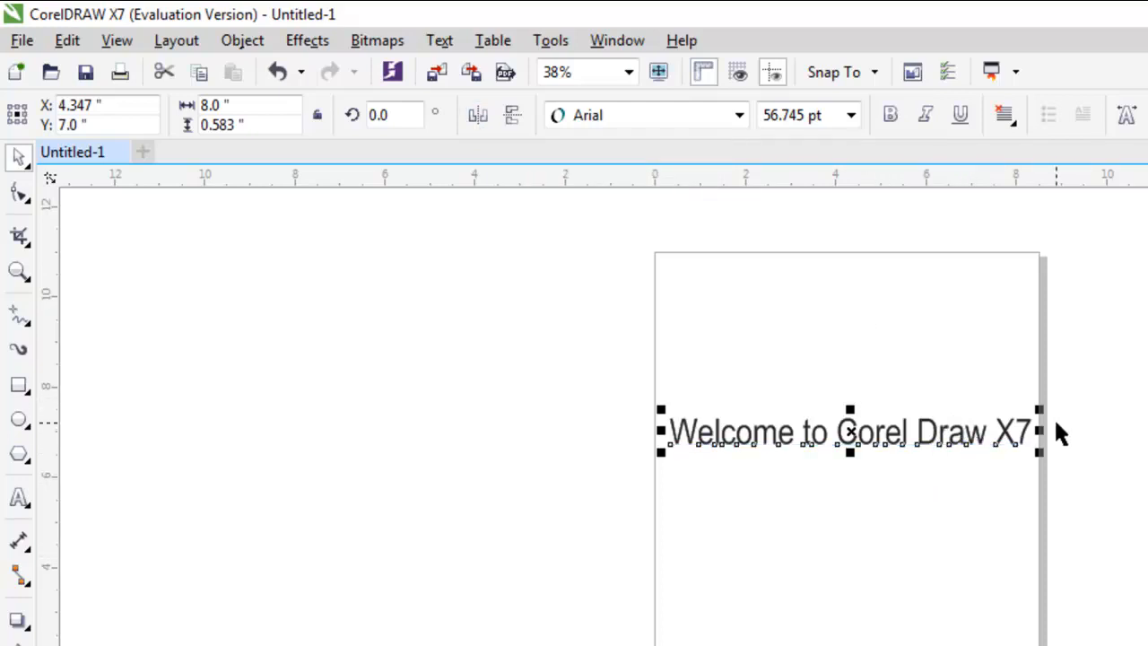
left_click_drag(1038, 451, 1146, 482)
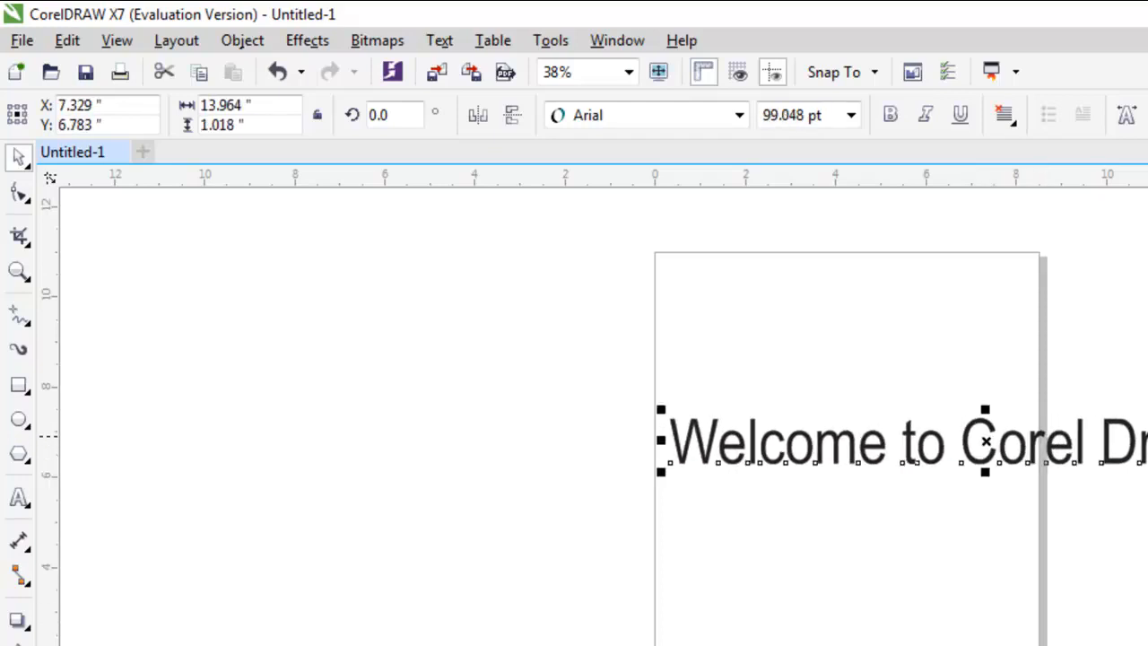
left_click_drag(1147, 439, 1020, 432)
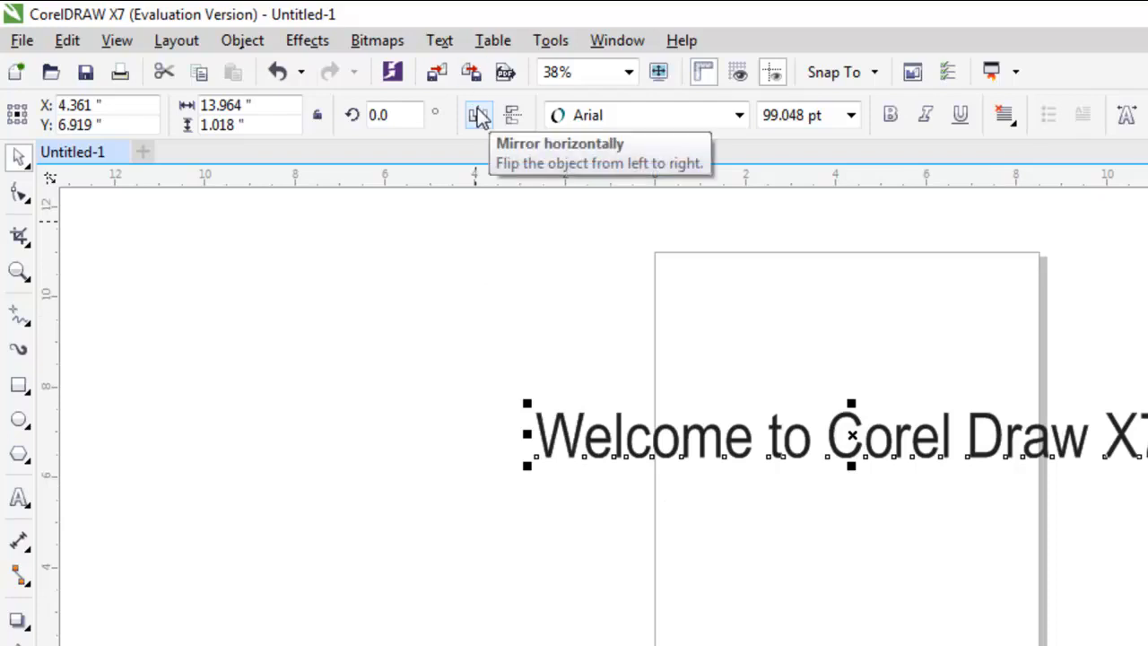
Try mirroring the text horizontally and vertically, flipping it back each time
left_click(480, 117)
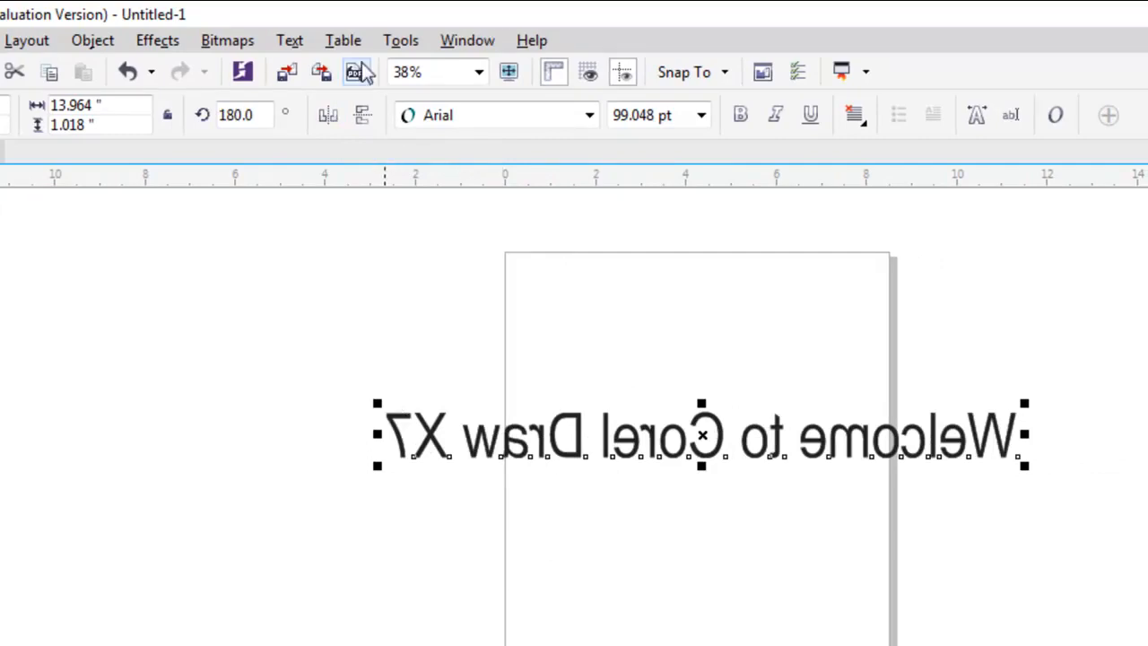
left_click(327, 118)
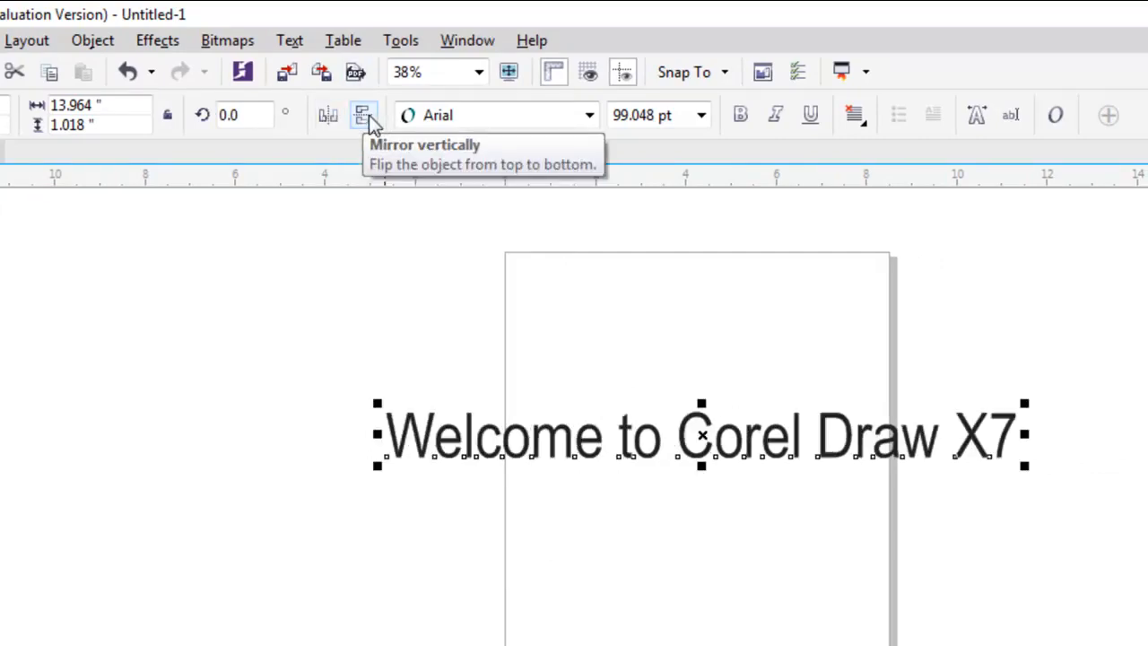
left_click(363, 116)
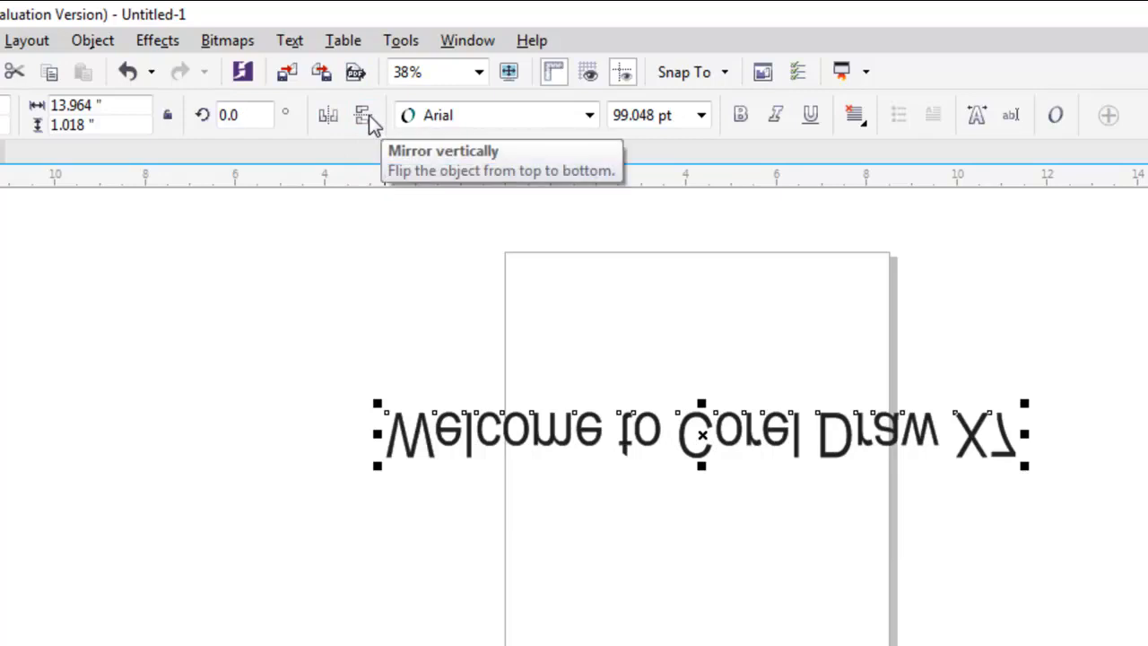
left_click(369, 115)
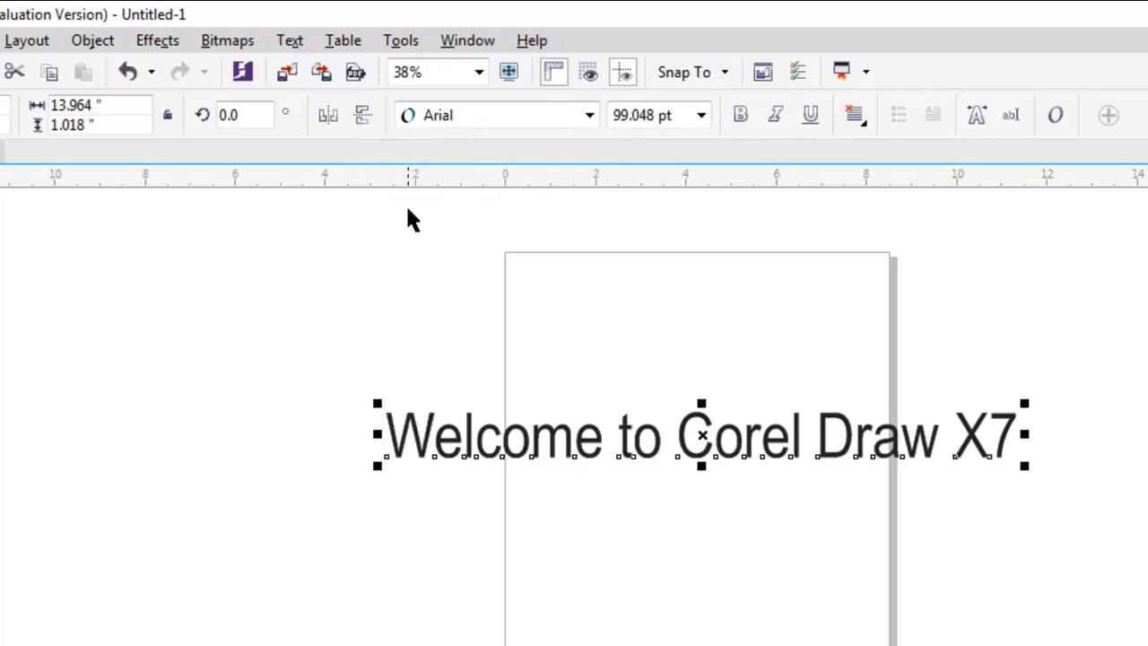
Change the font of the text to Arial Rounded MT Bold
left_click(589, 123)
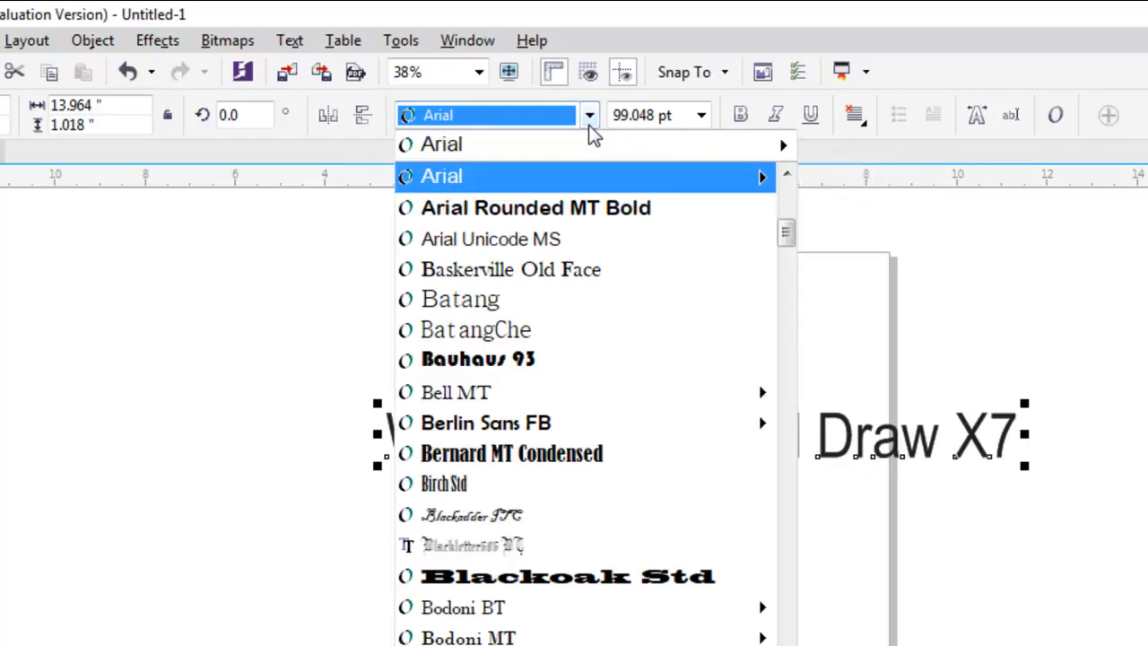
left_click(571, 209)
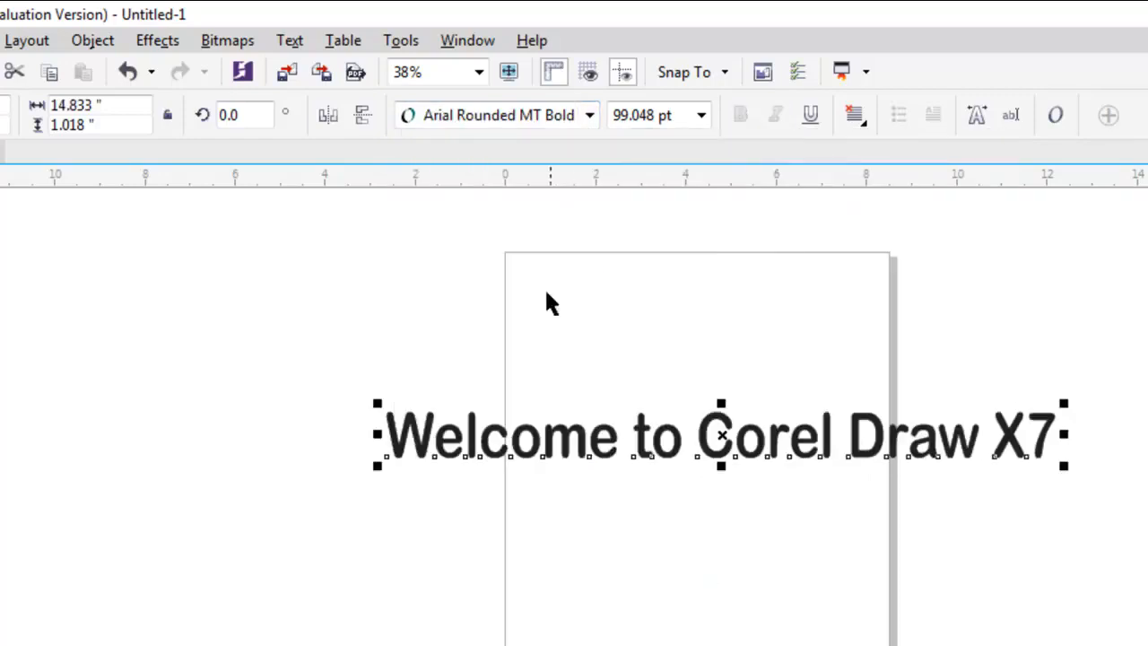
Move the text to the empty area left of the page and narrow it to about 8.87 inches wide
left_click_drag(659, 433, 339, 486)
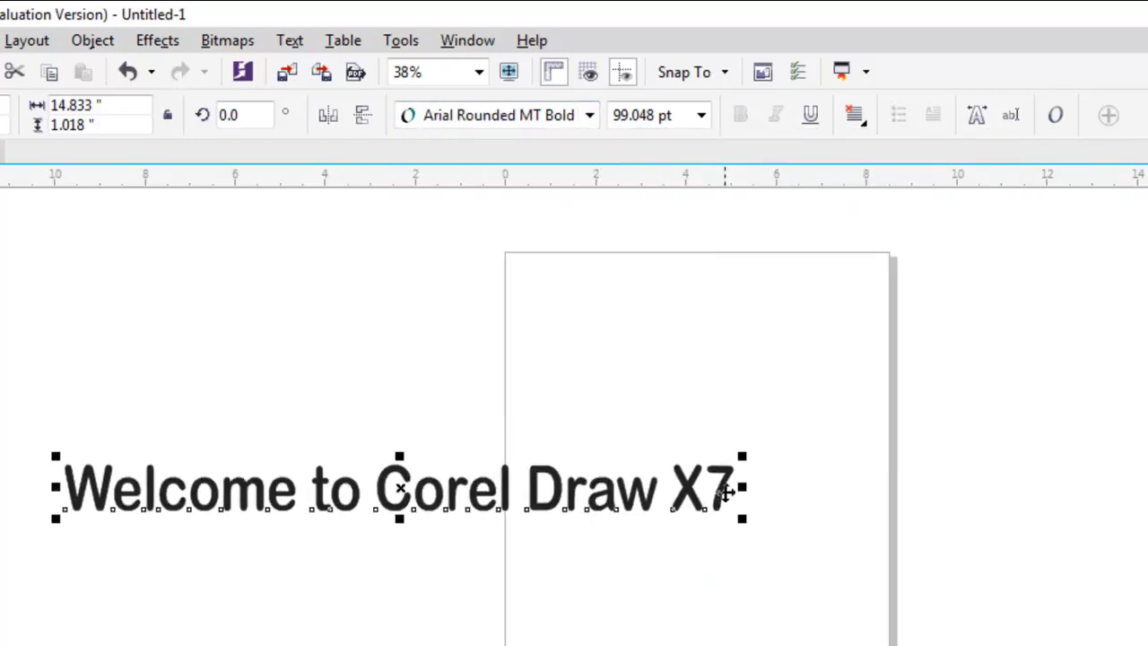
left_click_drag(746, 490, 476, 481)
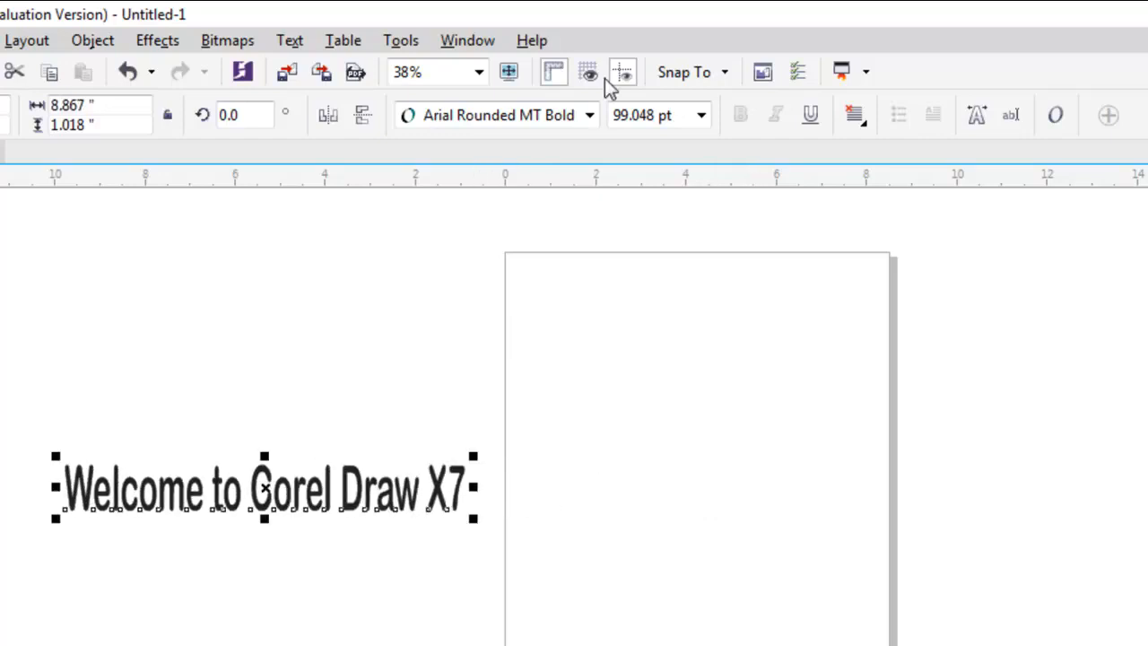
Change the font of the text to Bernard MT Condensed and deselect it
left_click(566, 120)
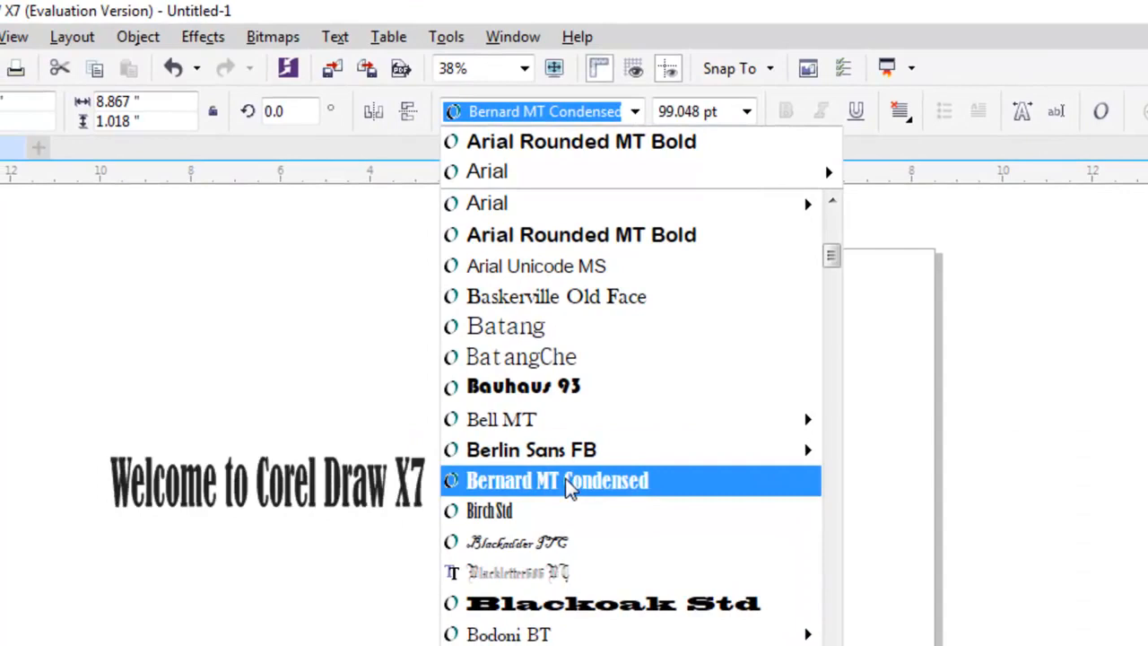
left_click(565, 478)
left_click_drag(394, 475, 290, 365)
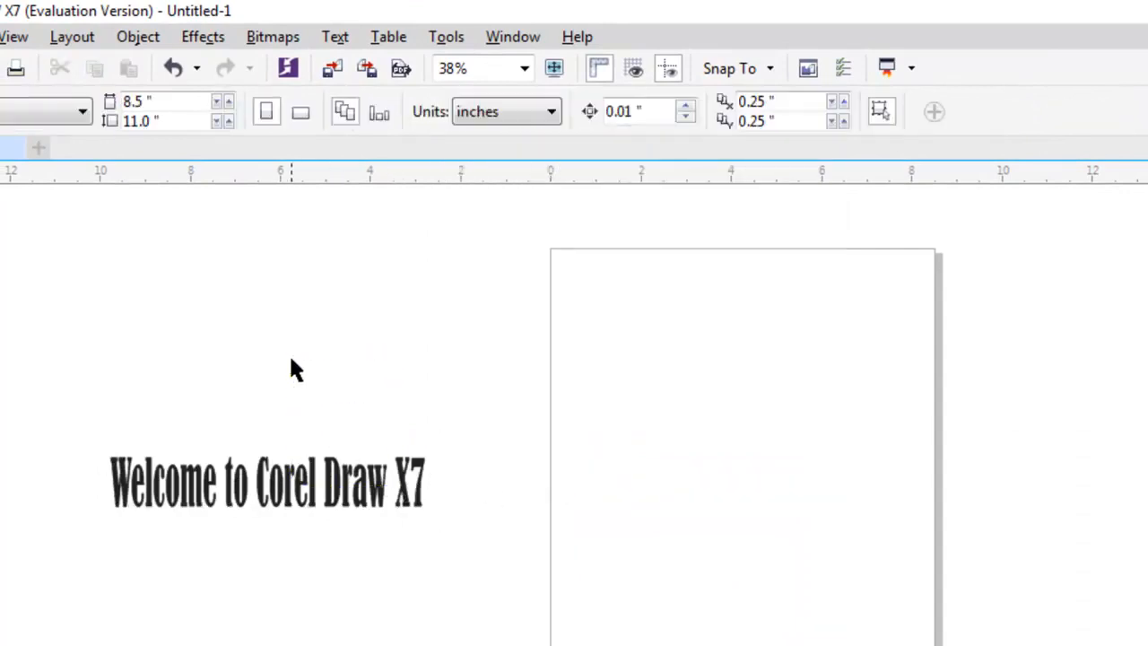
Move the text further up and left of the page and change its font to Berlin Sans FB
left_click(285, 468)
left_click_drag(285, 468, 193, 278)
left_click(635, 111)
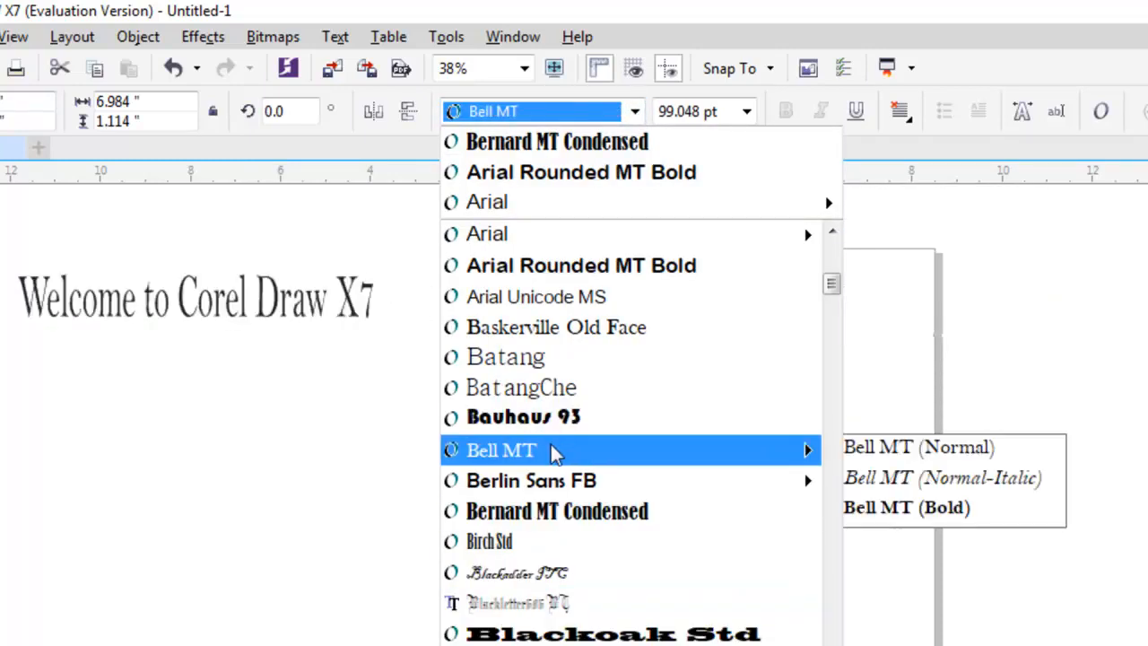
mouse_move(548, 472)
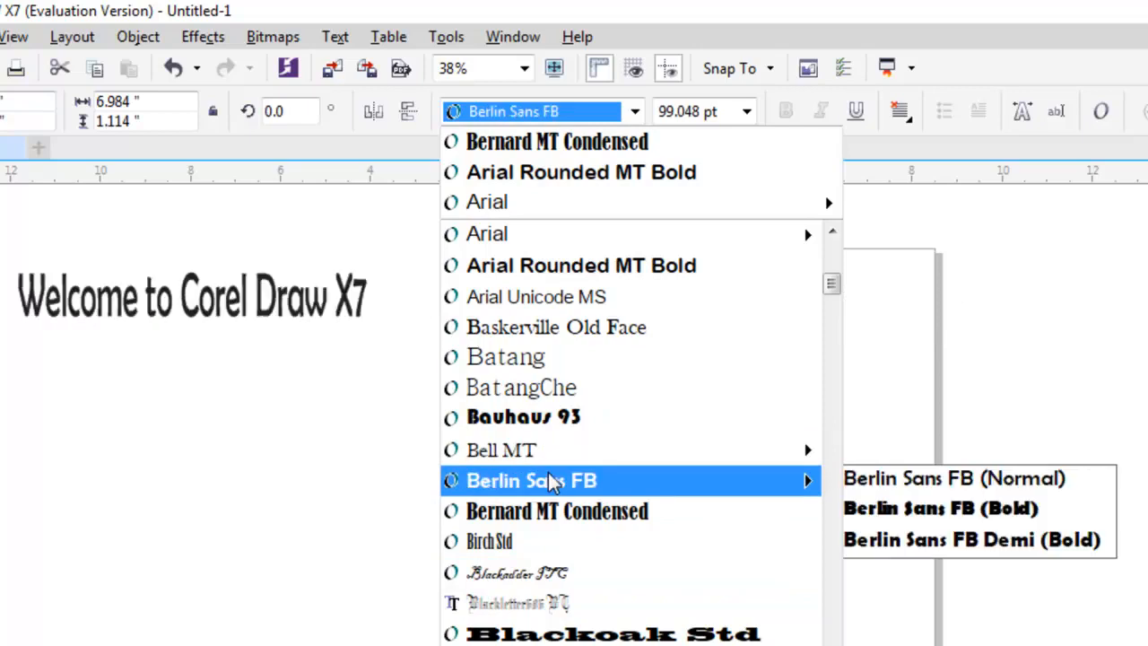
left_click(549, 480)
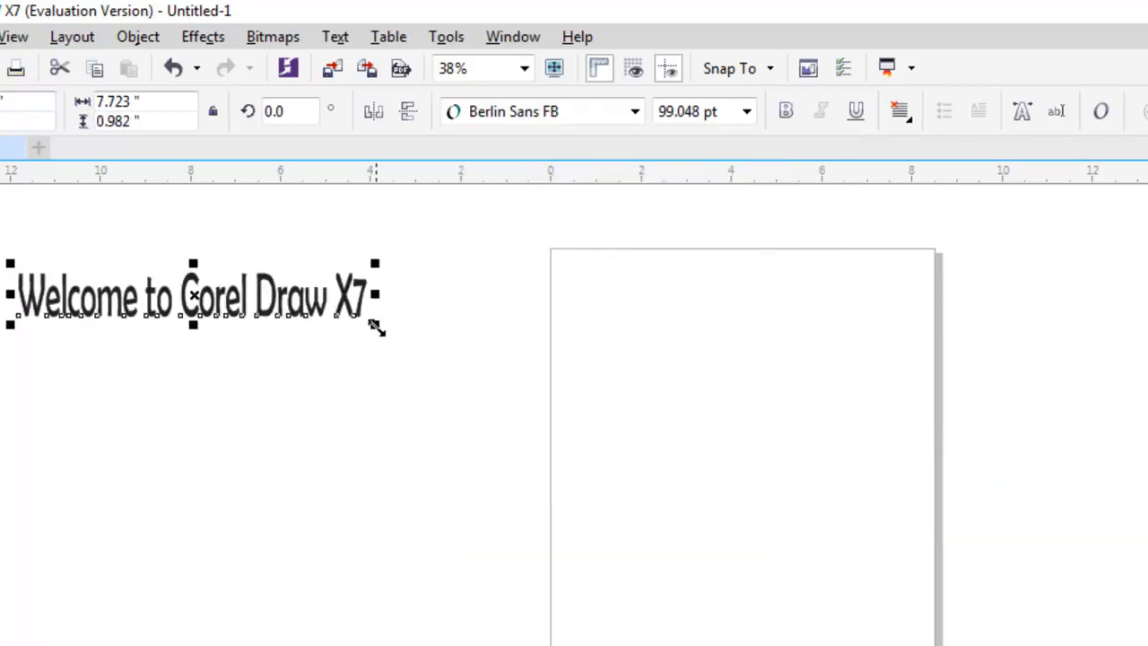
Resize the text by scaling and through the 72, 150 and 200 pt sizes, ending at about 269 pt
left_click_drag(376, 329, 627, 451)
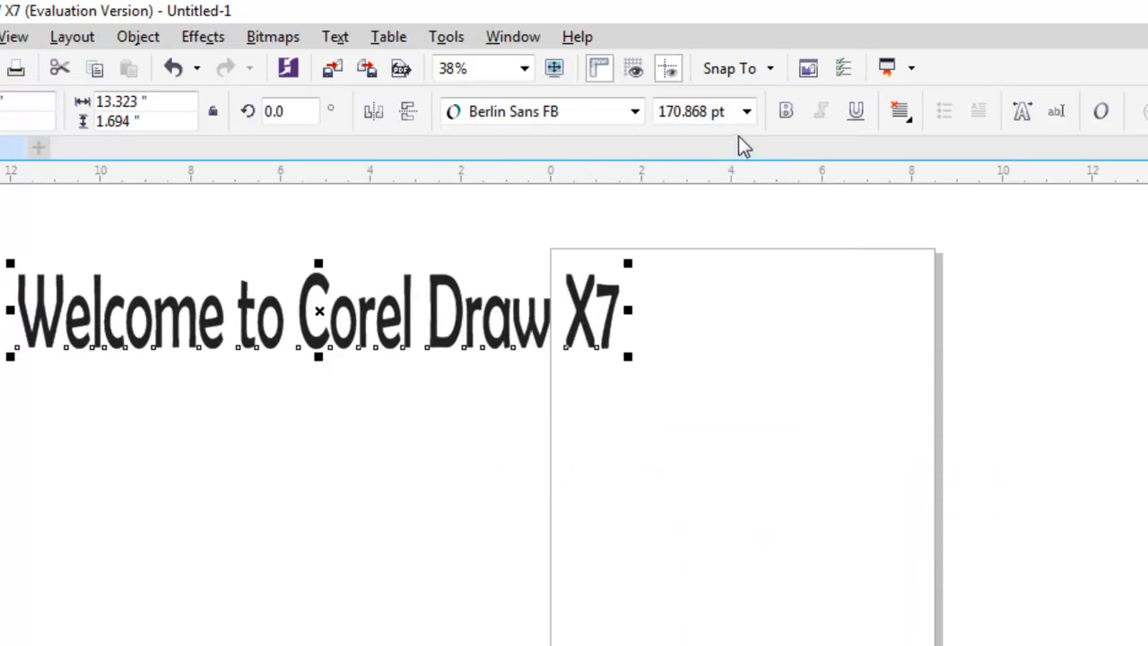
left_click(749, 111)
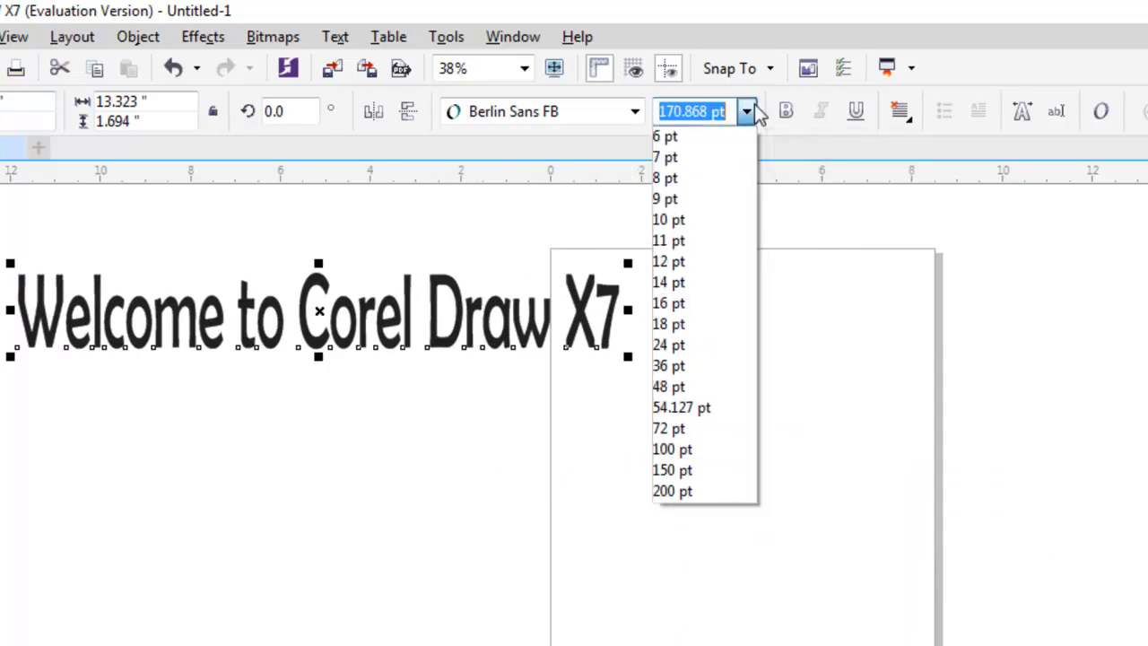
left_click(691, 429)
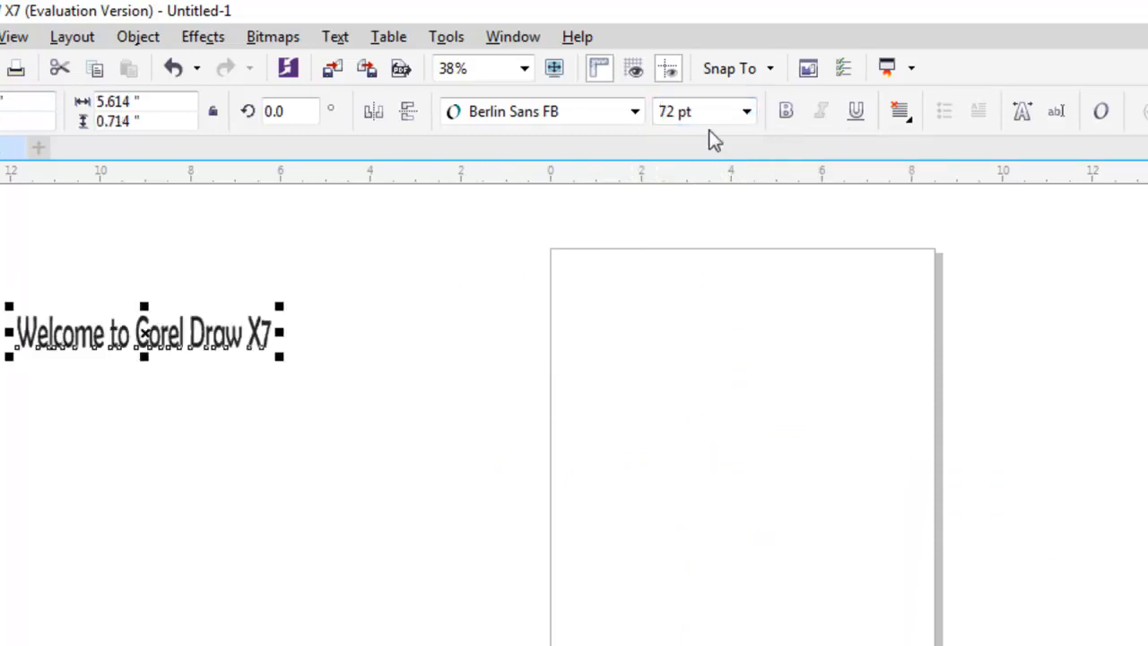
left_click(746, 111)
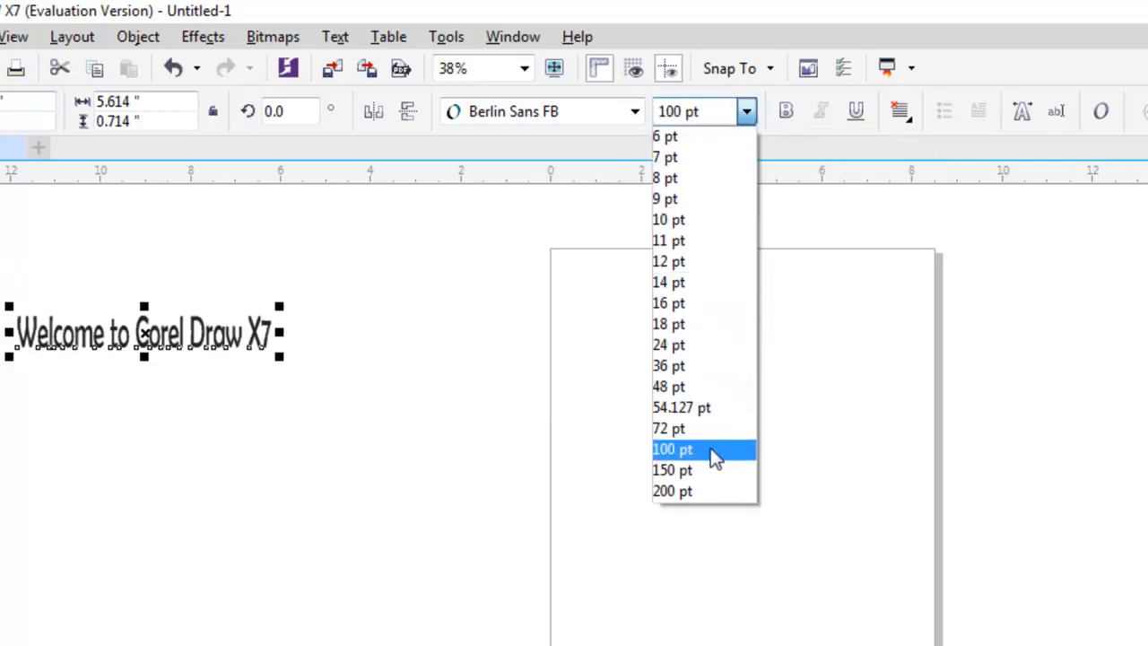
left_click(704, 472)
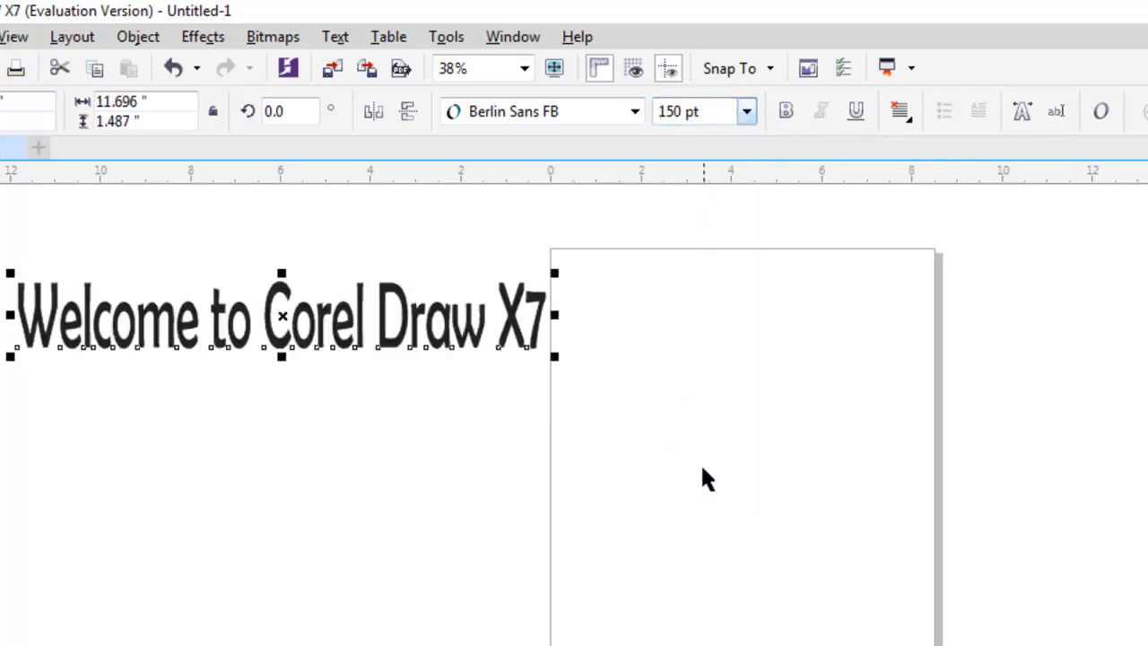
left_click(746, 111)
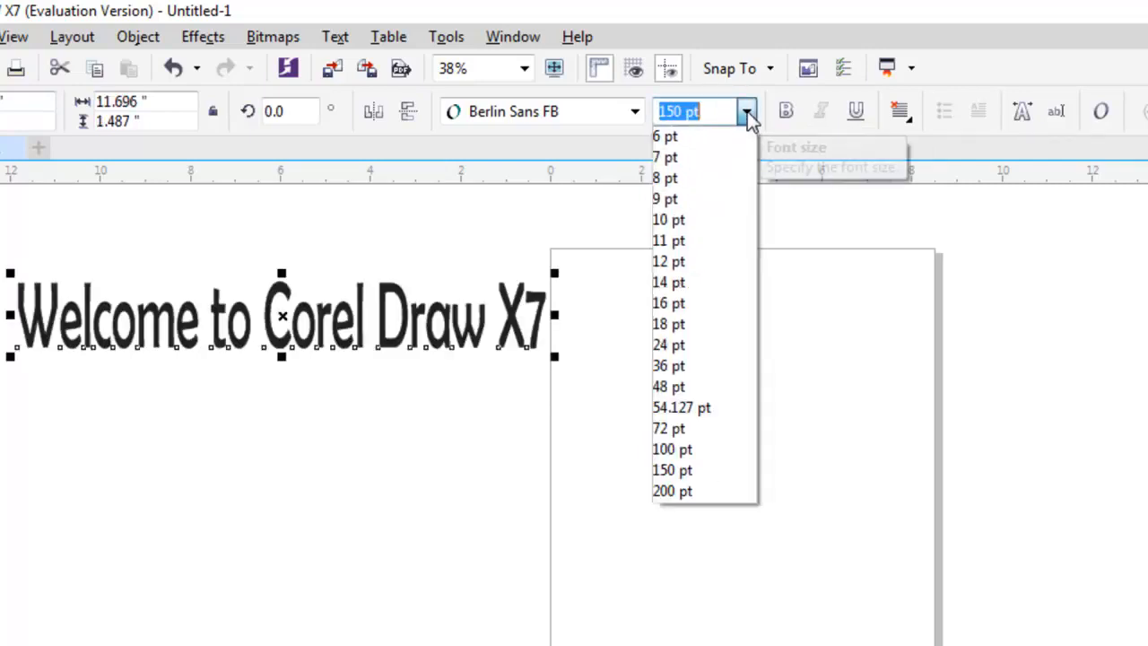
left_click(706, 490)
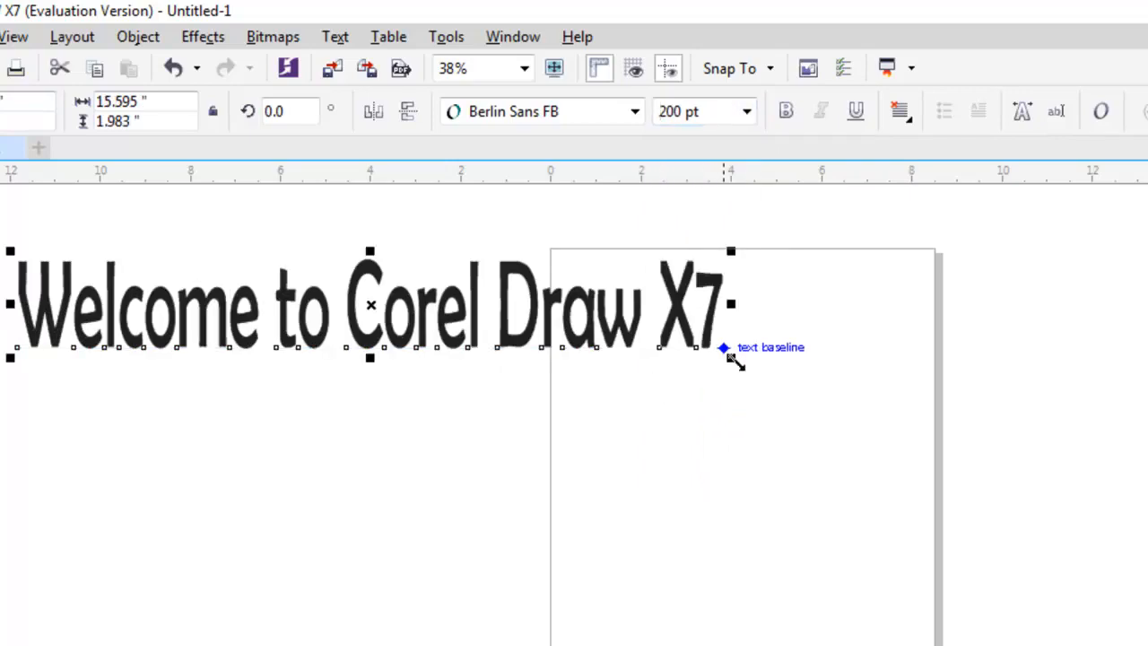
left_click_drag(731, 350, 976, 522)
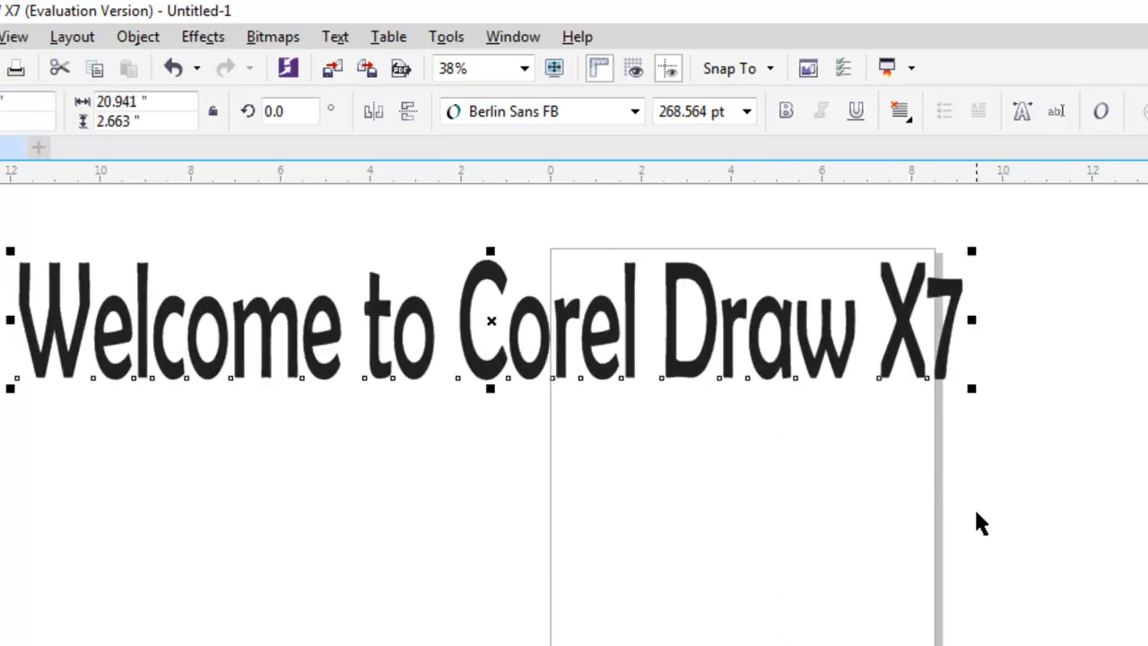
Underline the text and move it down and to the right across the page
left_click(791, 124)
left_click(790, 124)
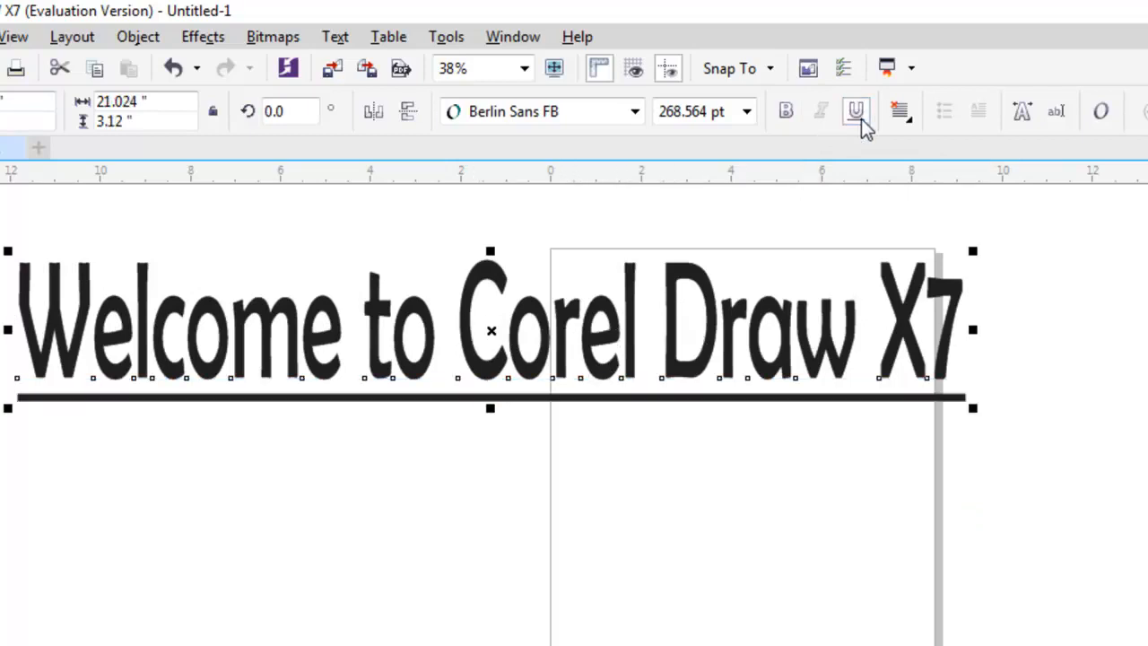
mouse_move(613, 328)
left_mouse_down()
mouse_move(728, 450)
mouse_move(774, 464)
left_mouse_up()
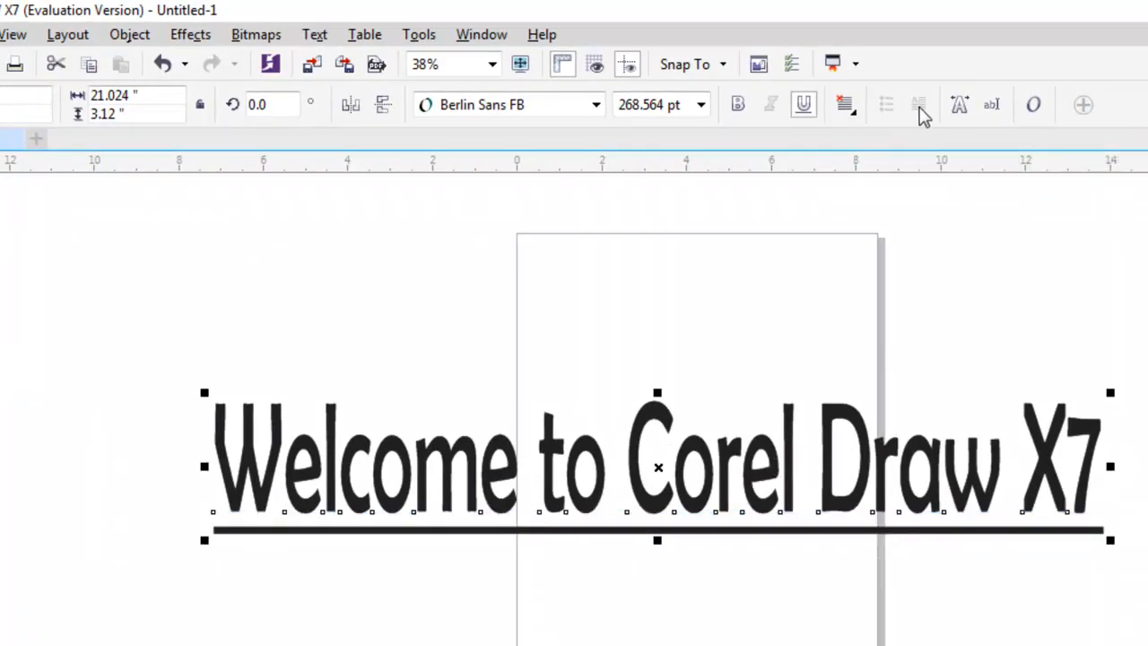
left_click(855, 115)
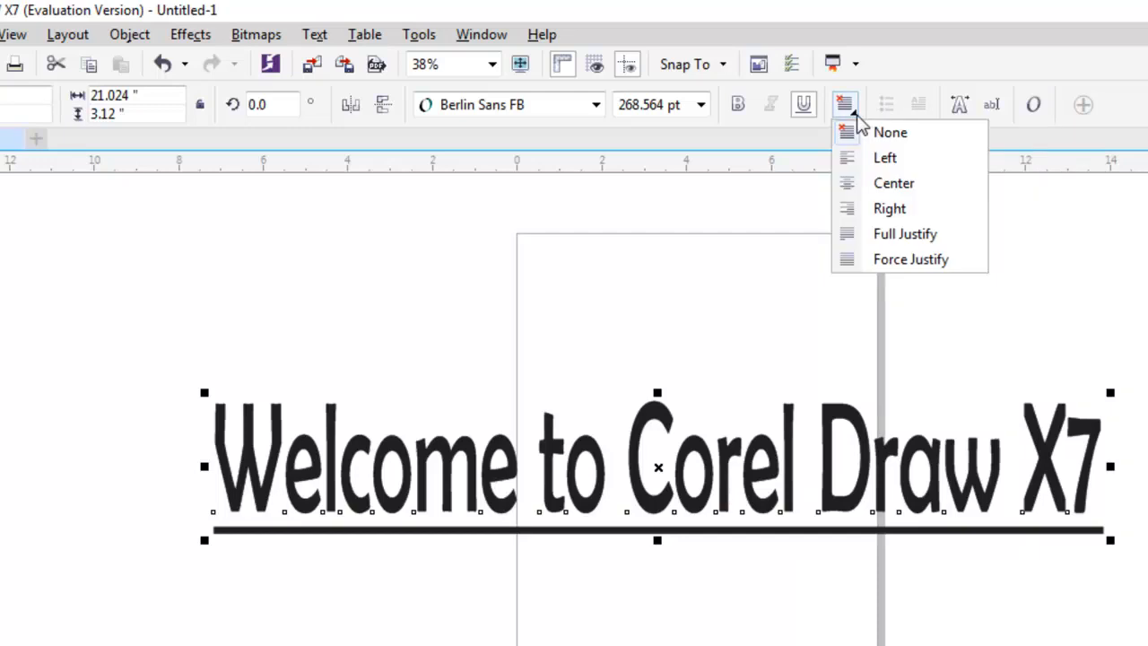
left_click(924, 36)
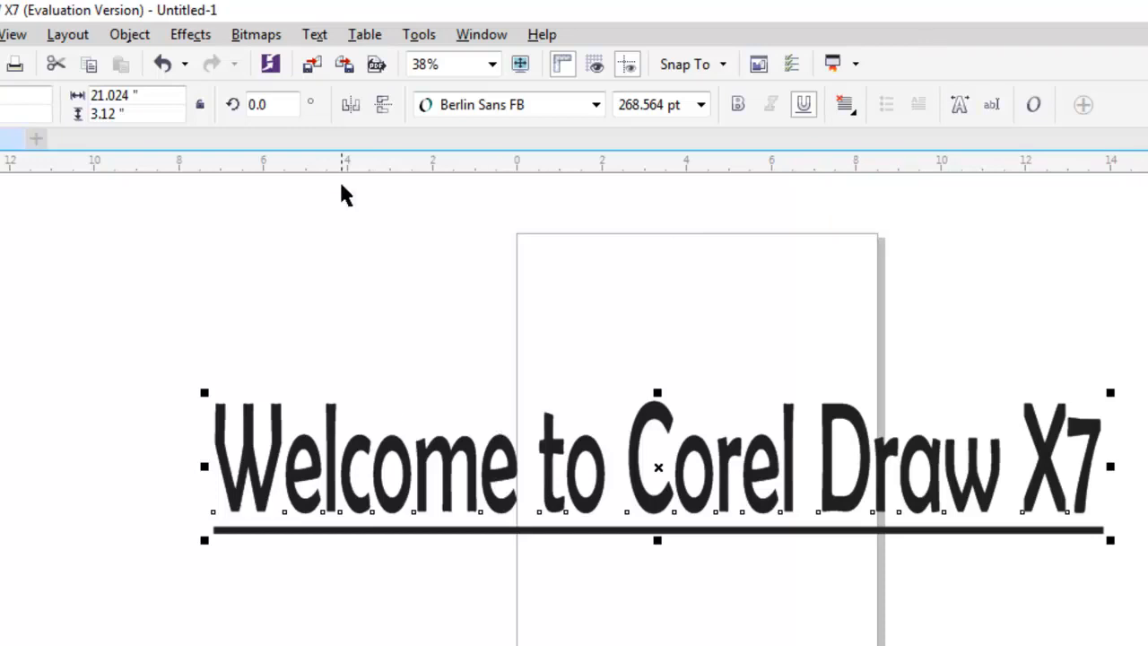
left_click(316, 36)
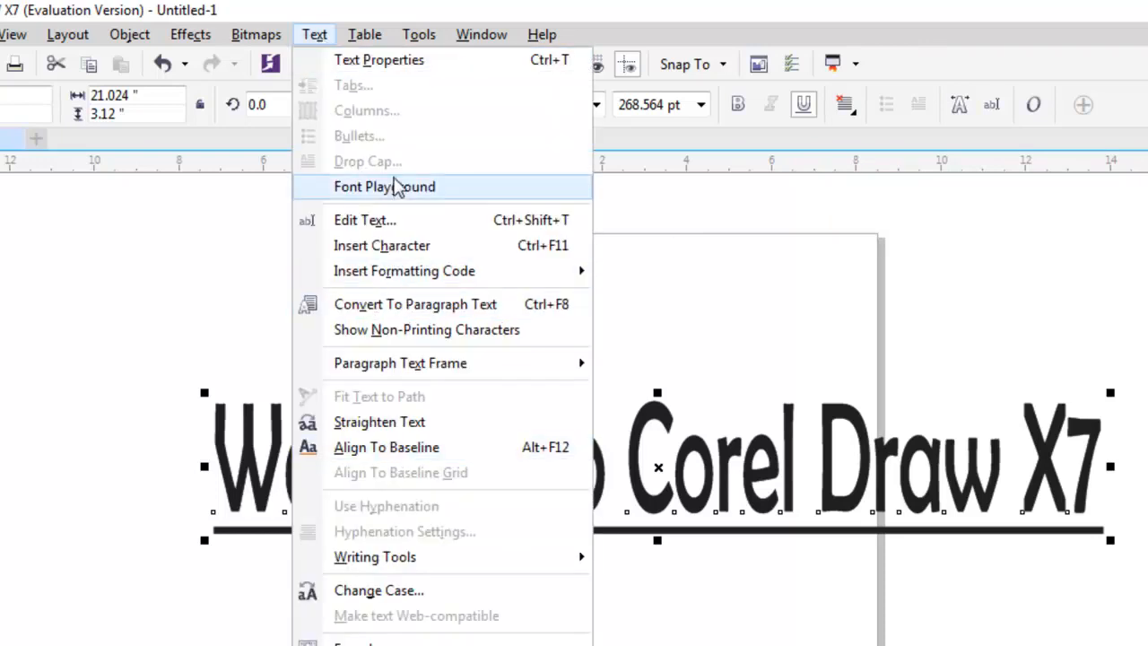
left_click(484, 40)
left_click(574, 10)
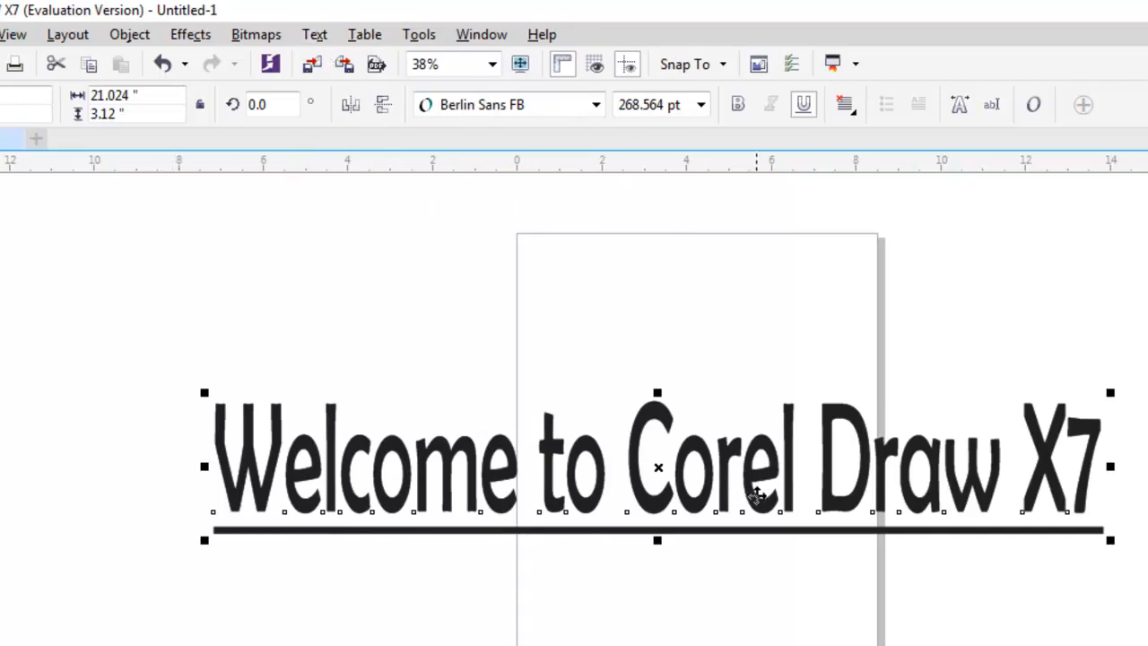
Move the underlined text up and left across the upper part of the page and colour it pink
mouse_move(761, 487)
left_mouse_down()
mouse_move(707, 492)
mouse_move(599, 367)
left_mouse_up()
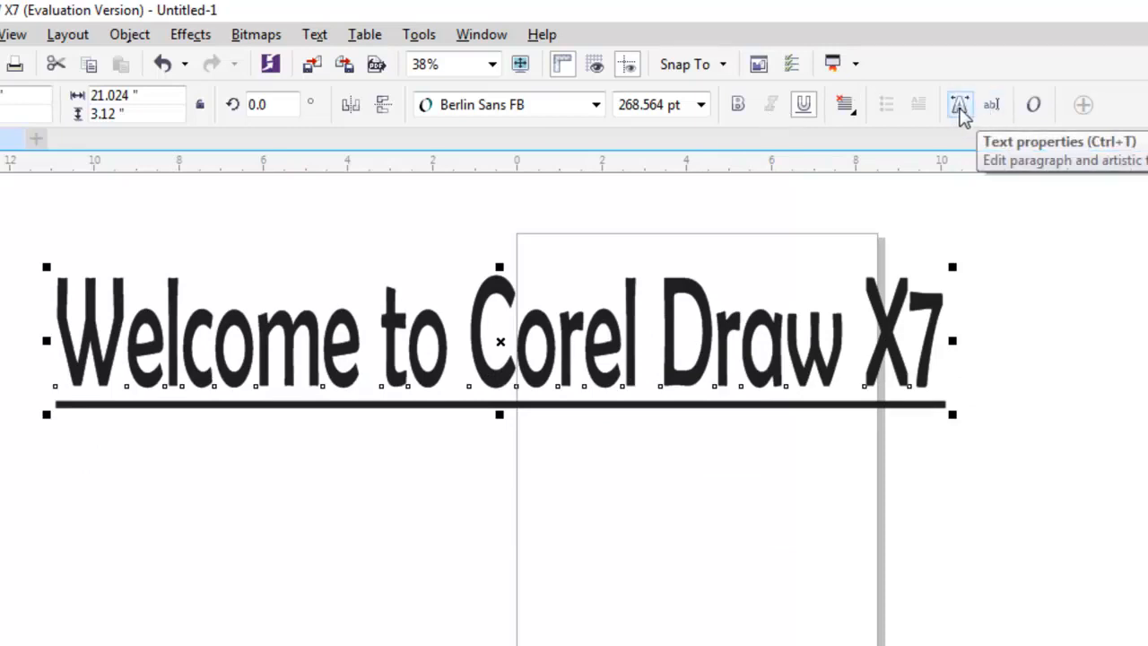
mouse_move(705, 371)
left_mouse_down()
mouse_move(625, 378)
mouse_move(704, 363)
left_mouse_up()
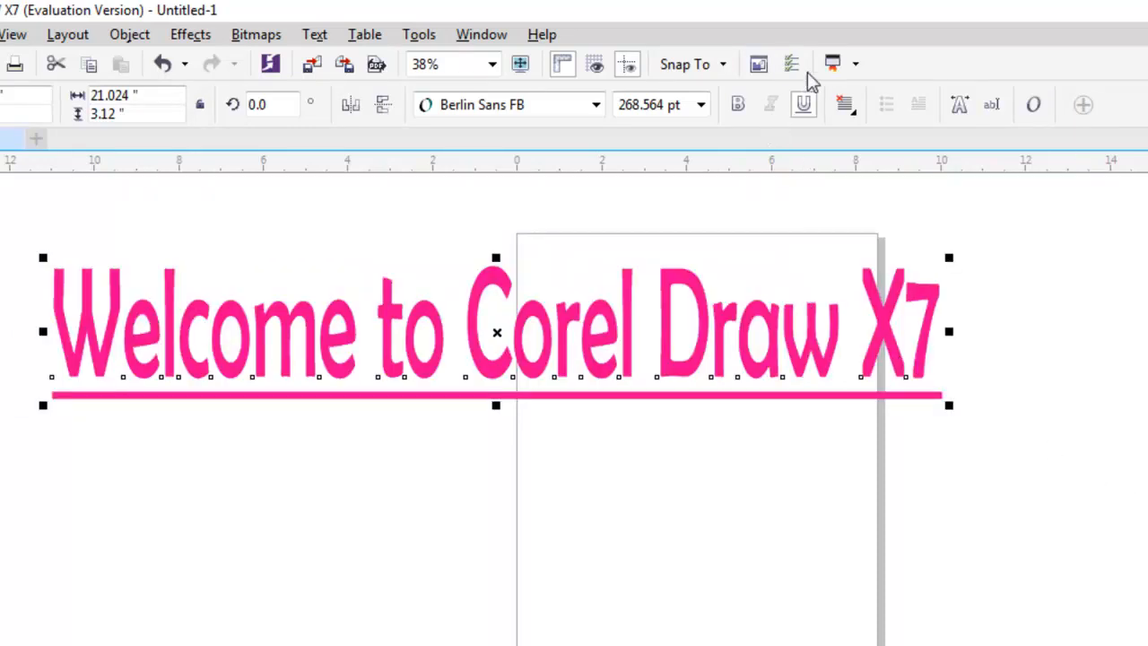
Open the text properties and try two-colour pattern fills on the text
left_click(958, 109)
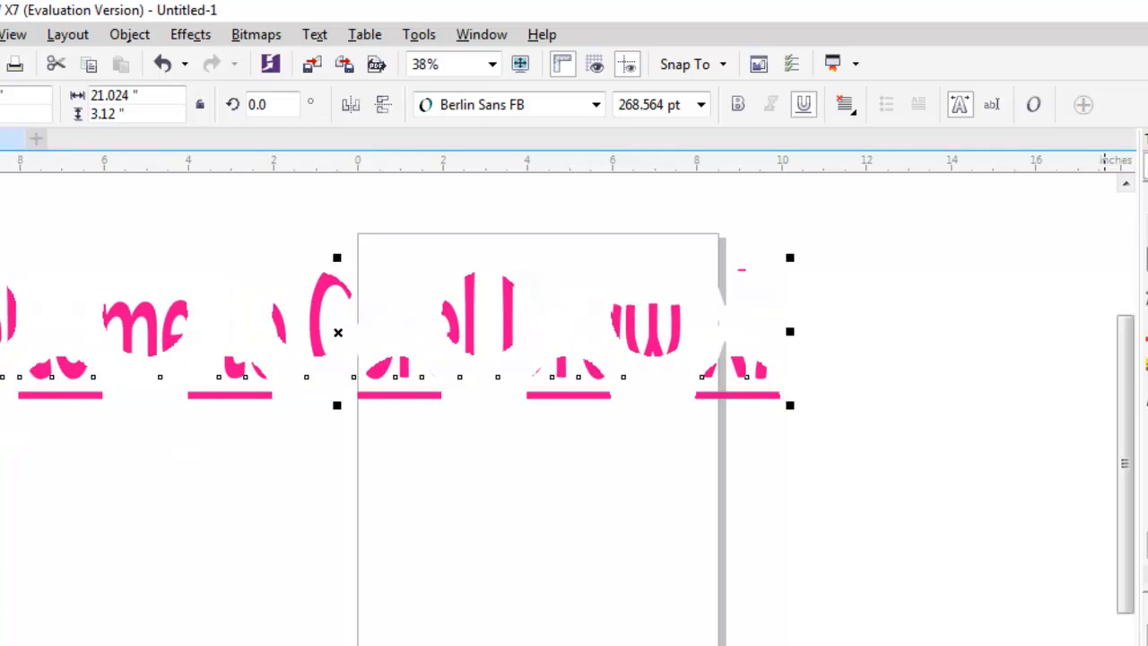
left_click(1146, 338)
left_click(1147, 538)
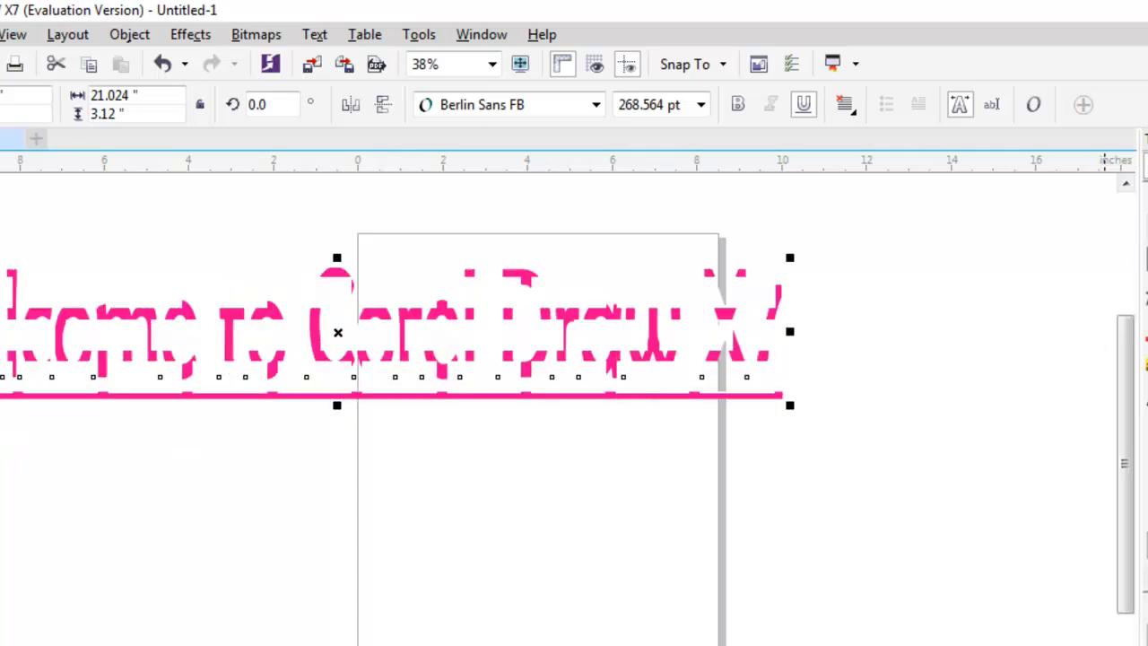
left_click(1147, 338)
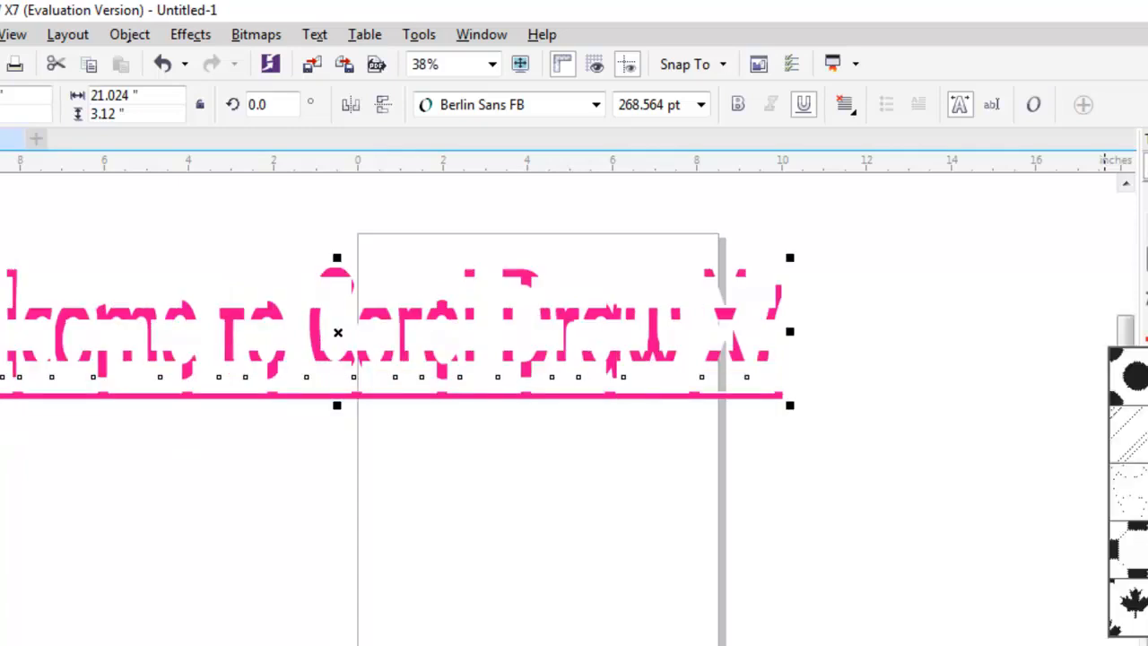
left_click(1147, 549)
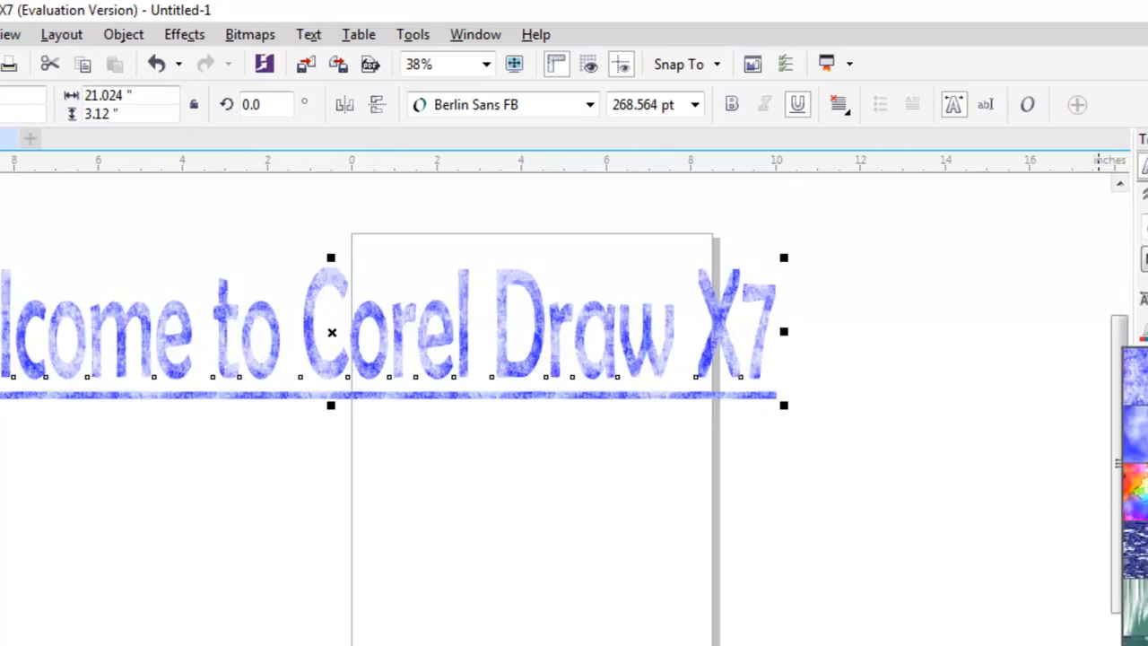
Try striped and blue presets of the texture fill on the text, ending with the blurred multicoloured texture
left_click(1031, 440)
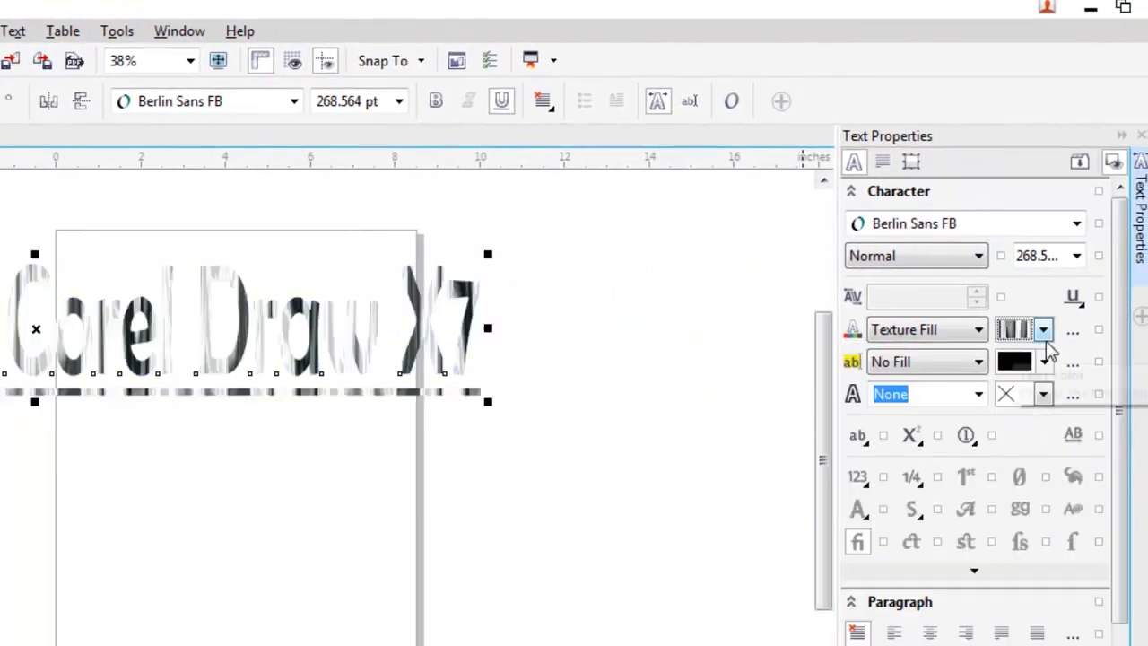
left_click(1043, 330)
left_click(1134, 381)
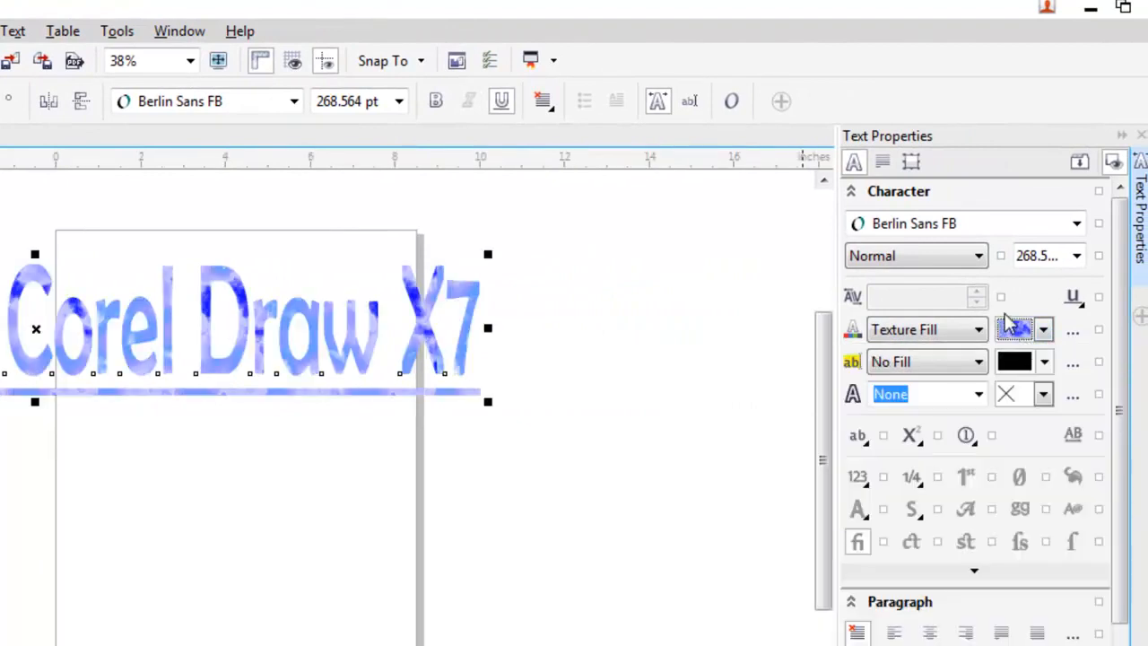
left_click(1043, 330)
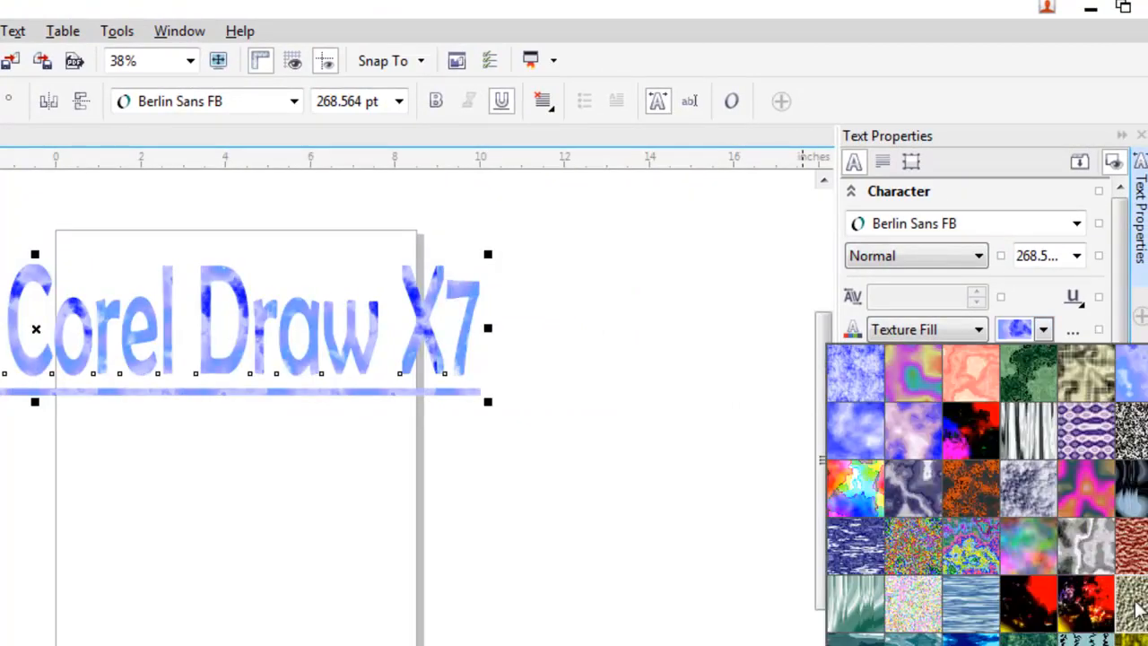
left_click(1022, 540)
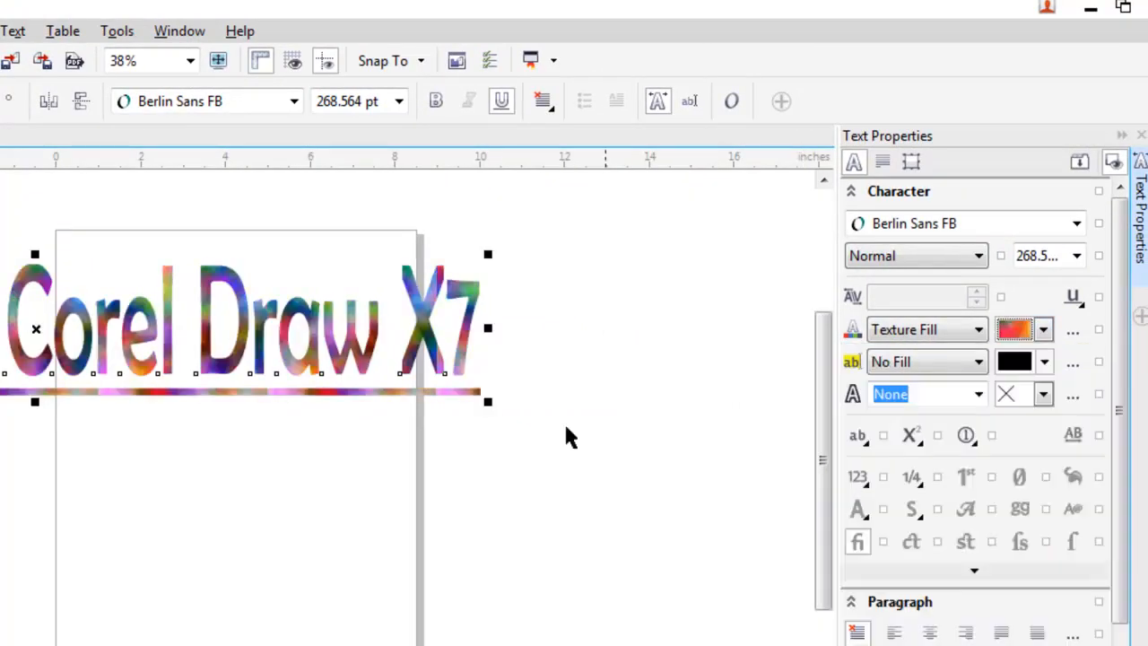
Try selecting the characters "Corel Dr" within the text, then reselect the whole text object
left_click_drag(291, 332, 452, 357)
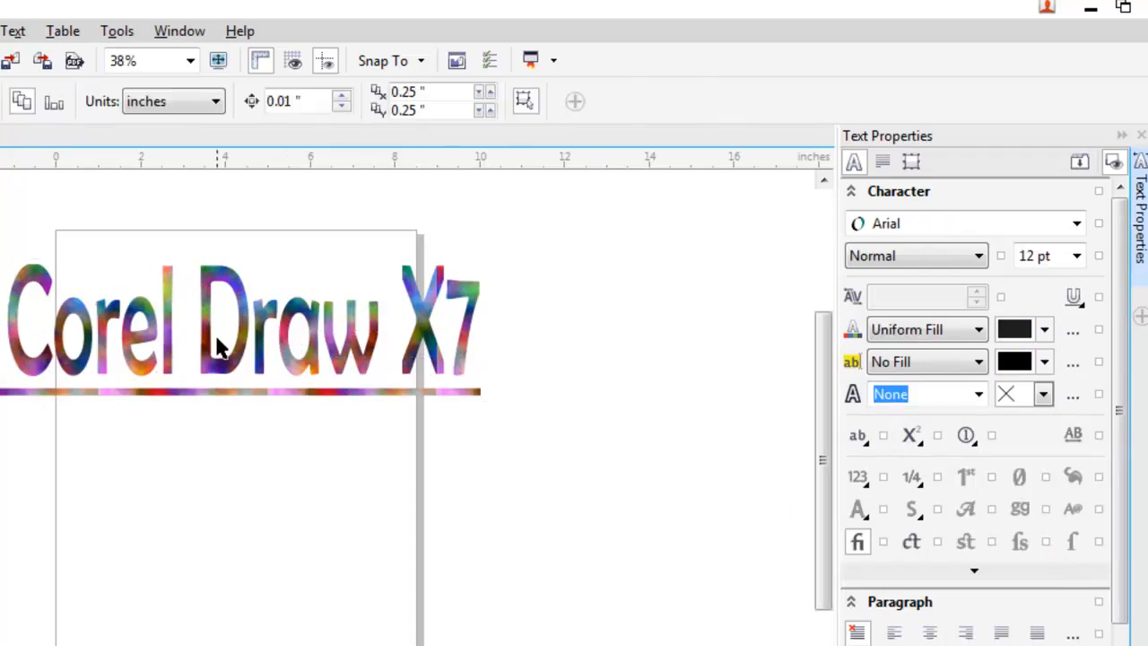
left_click(8, 329)
left_click(8, 329)
left_click_drag(8, 332, 284, 371)
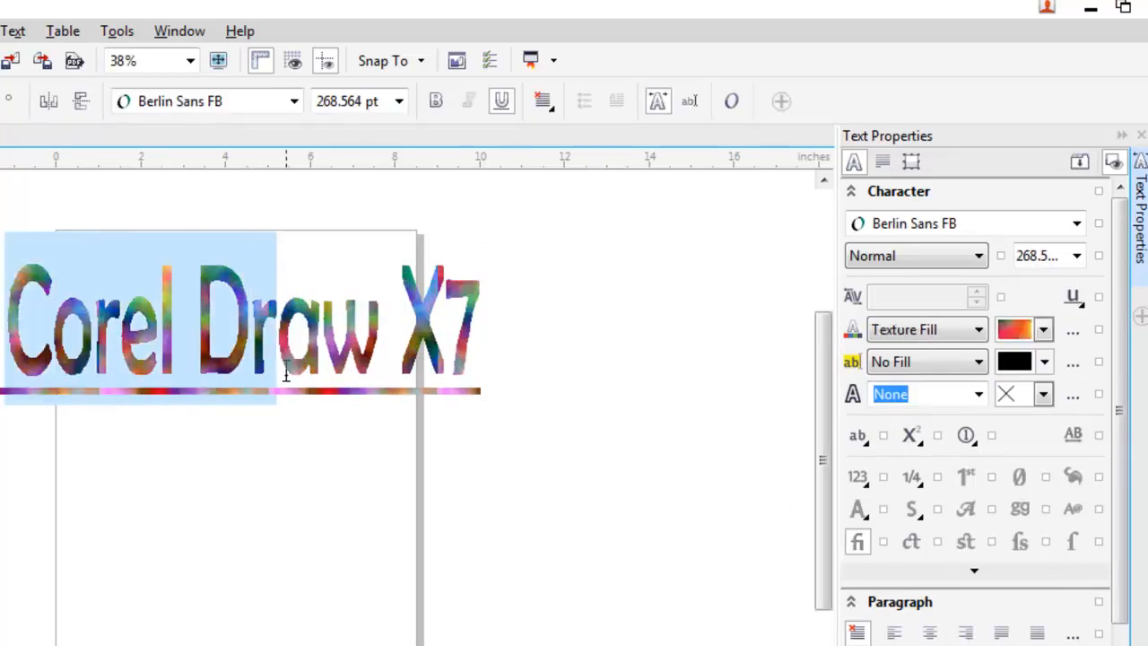
left_click(76, 349)
key("ctrl+space")
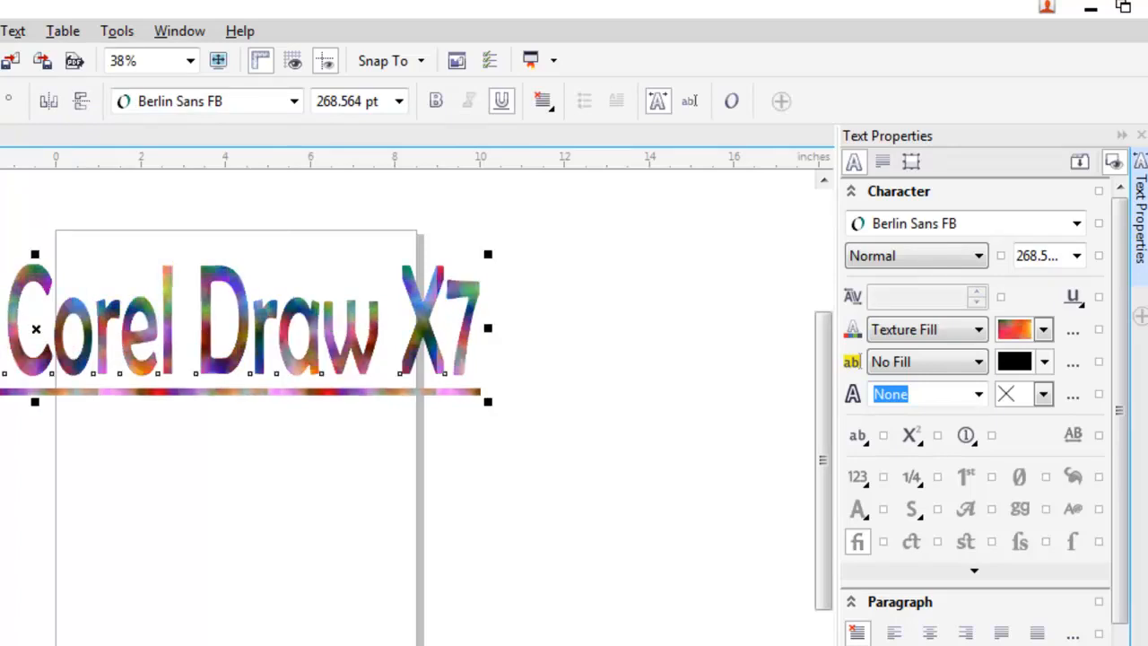
left_click_drag(79, 340, 329, 379)
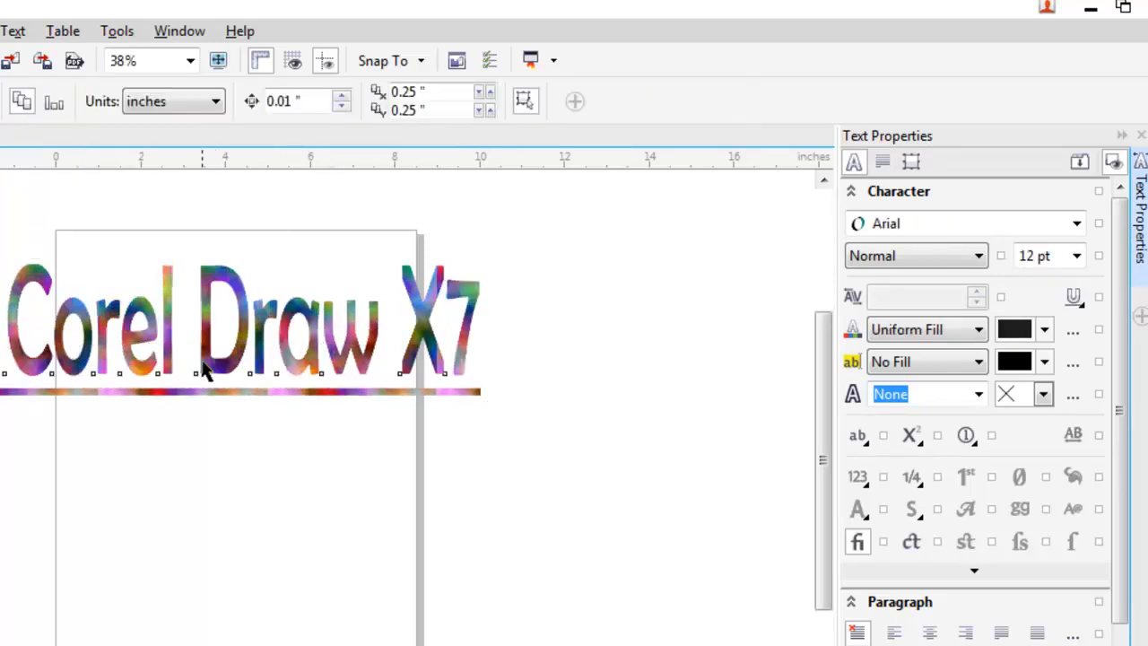
left_click(203, 359)
left_click(453, 506)
scroll(512, 439, "left", 1)
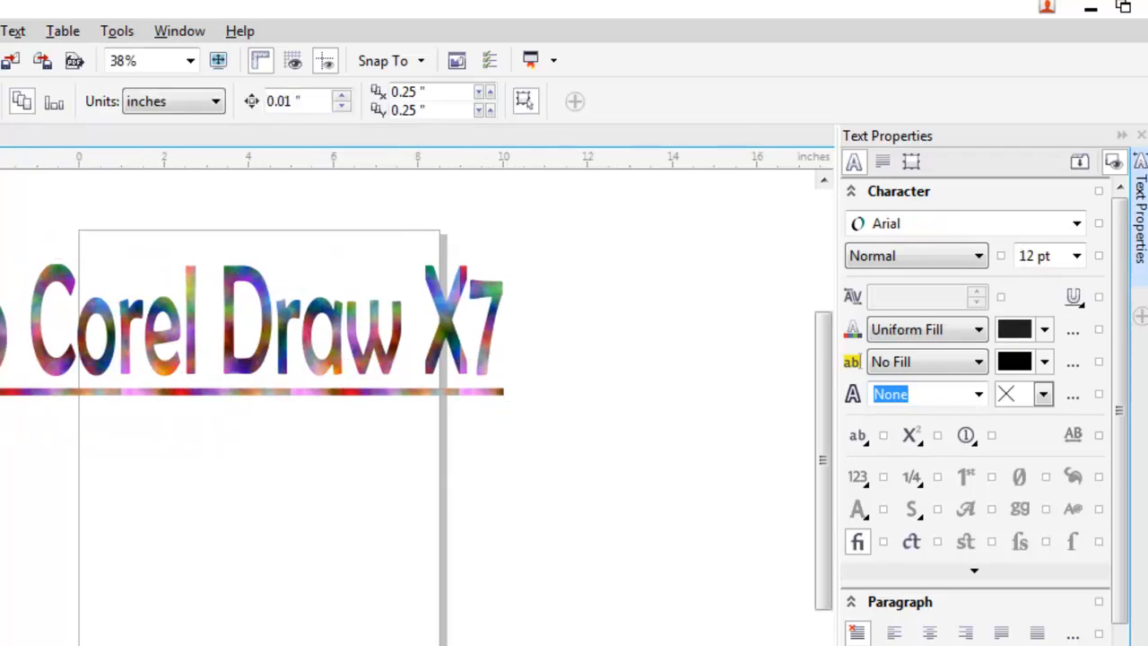
left_click(235, 341)
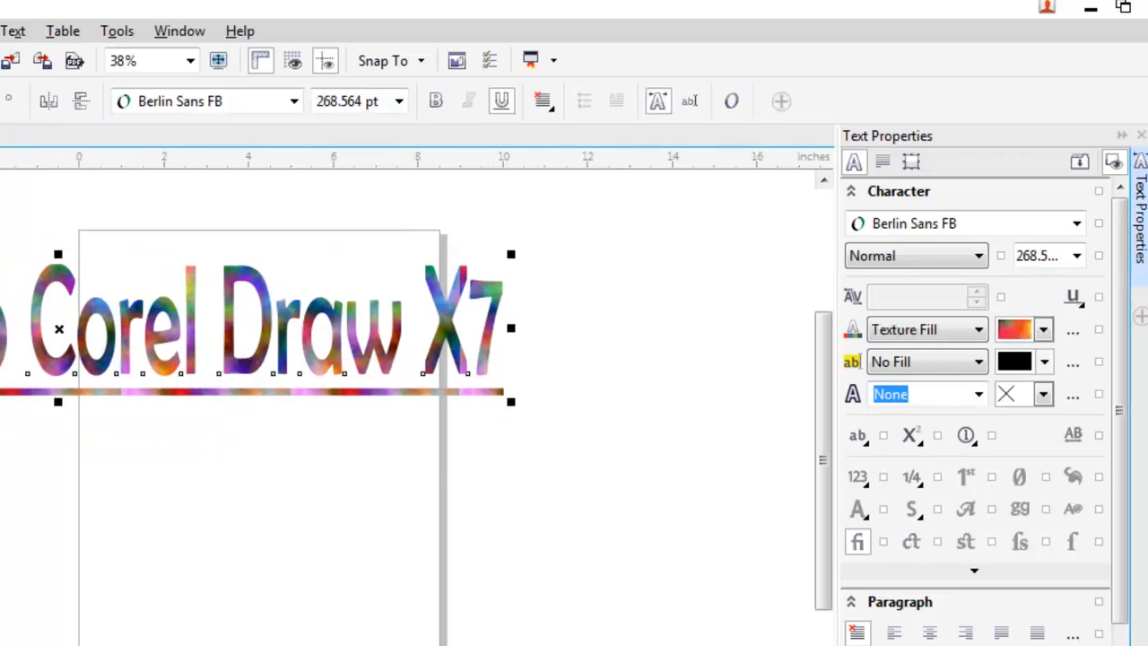
Shift the textured welcome text across the page, then close its text properties and delete the text
mouse_move(69, 328)
left_mouse_down()
mouse_move(252, 405)
mouse_move(283, 378)
left_mouse_up()
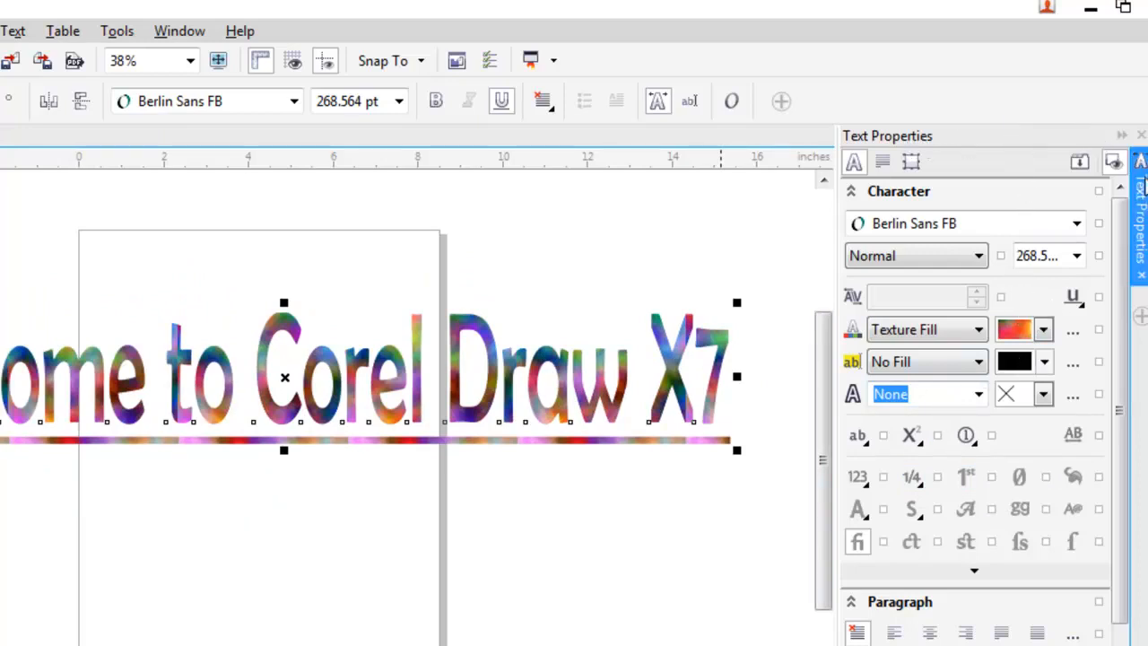
left_click(1141, 135)
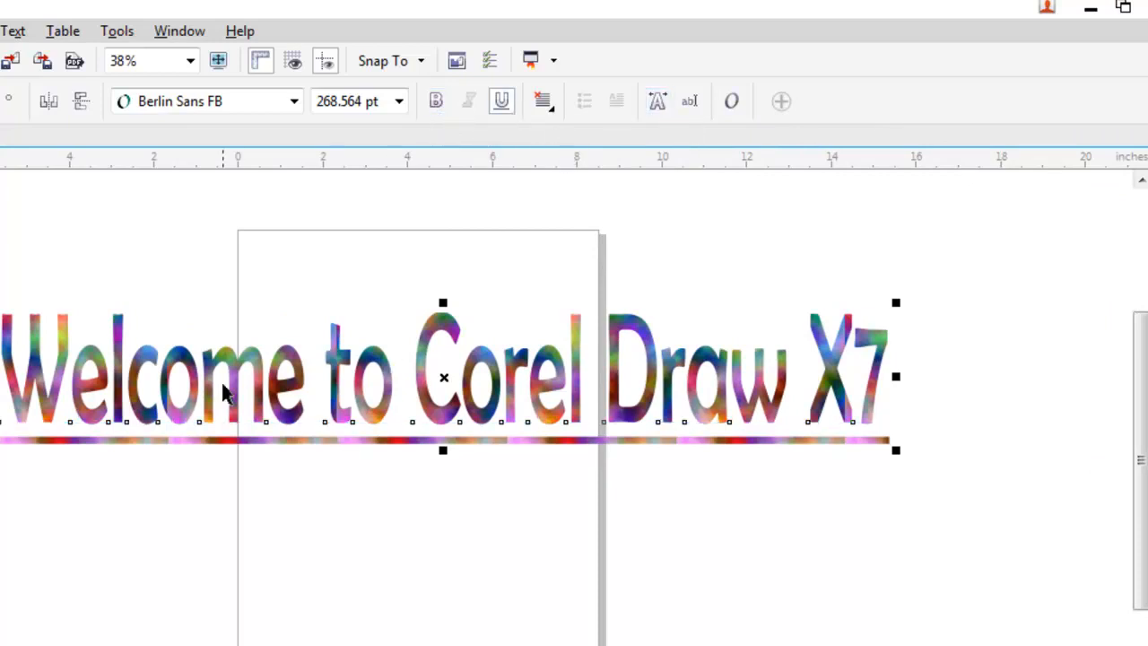
key("Delete")
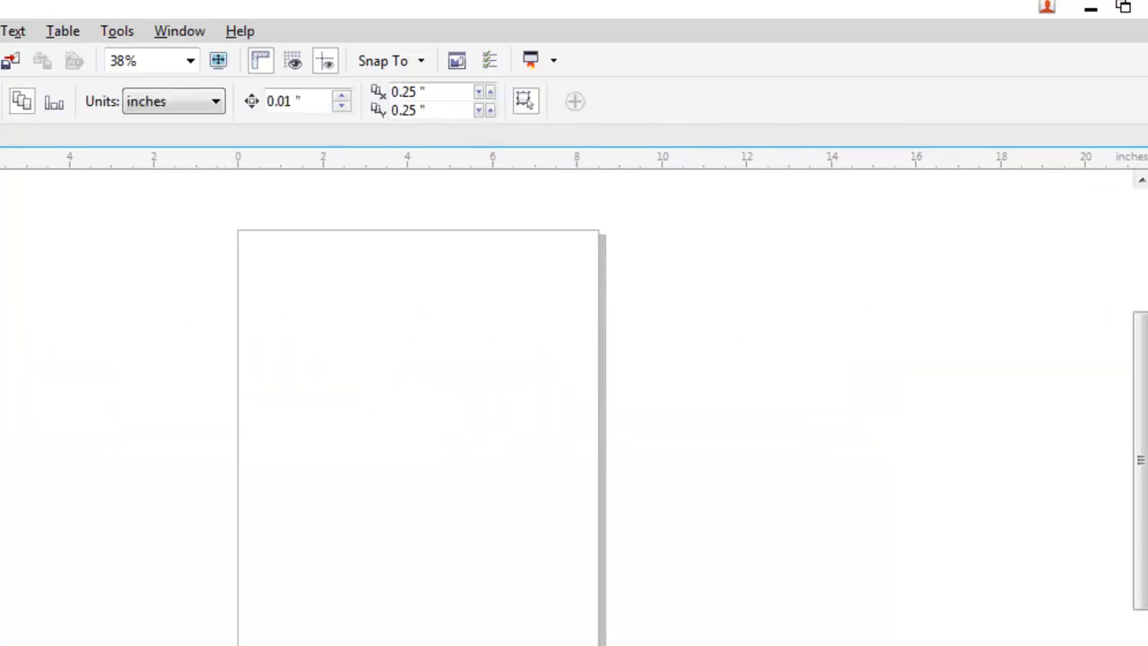
Draw a paragraph text frame about 7.8 by 5.4 inches and enter "this is the corel draw software which we can use to draw vectors"
key("F8")
left_click_drag(62, 301, 393, 530)
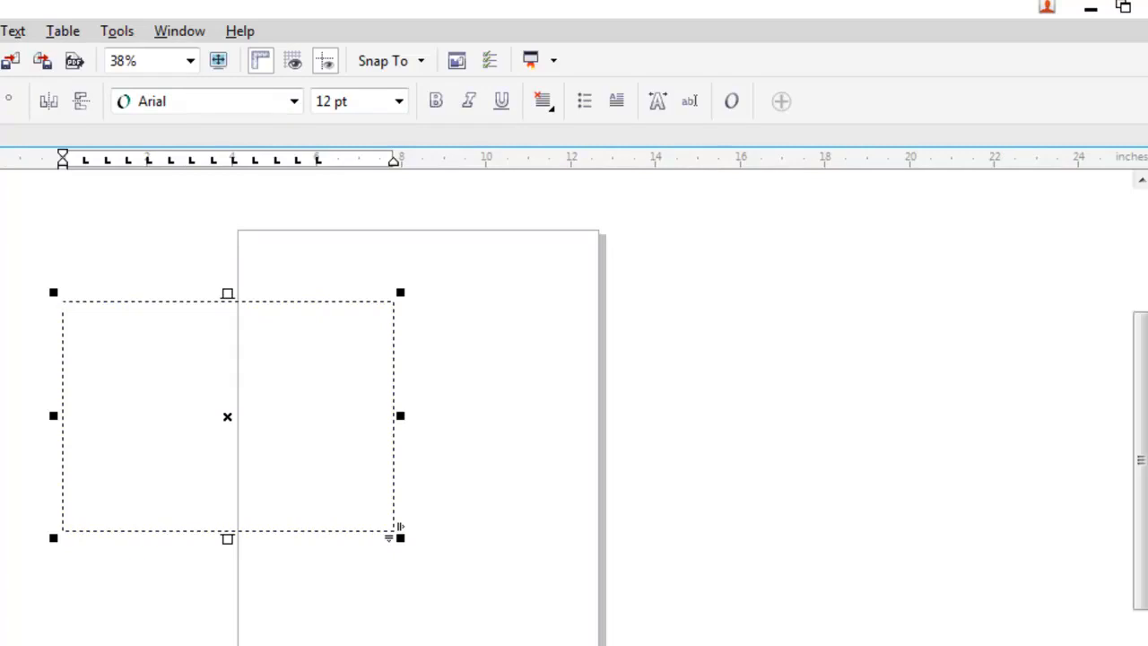
left_click(109, 413)
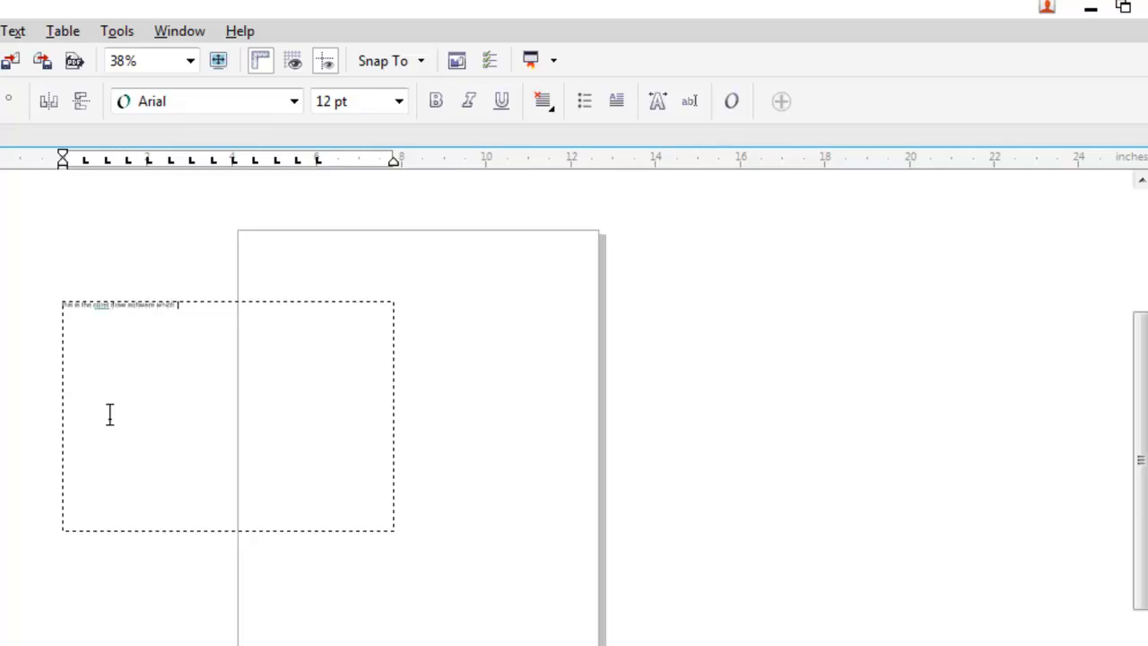
type("se to draw vectors")
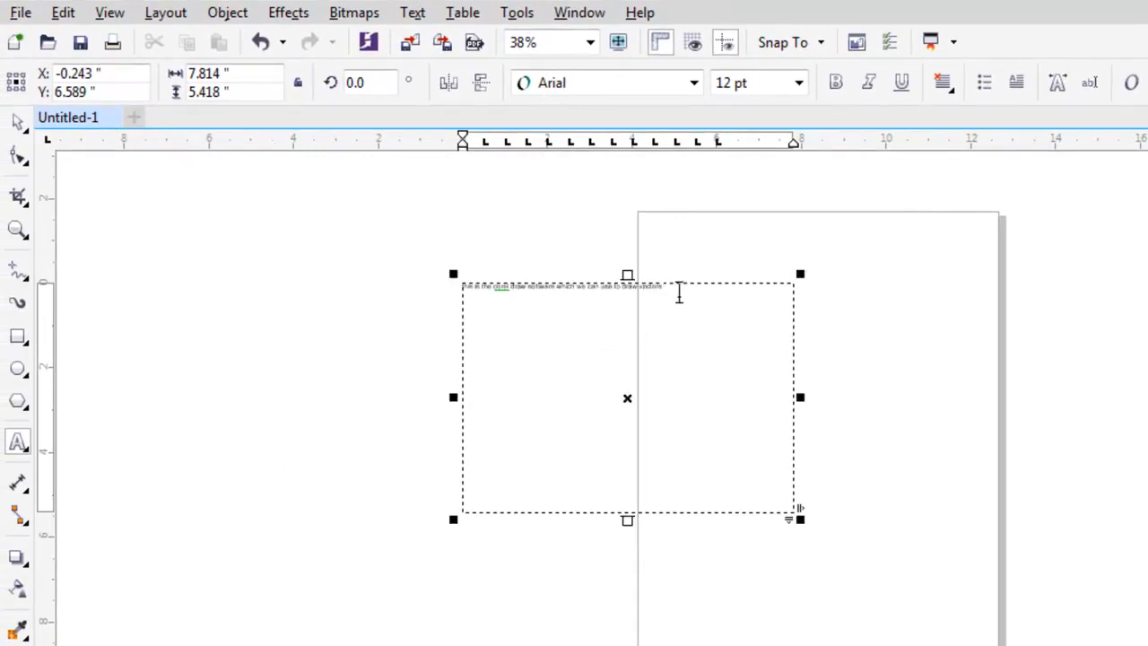
Copy the sentence in the paragraph frame and paste it three times, each on a new line below
left_click_drag(679, 295, 395, 285)
key("ctrl+c")
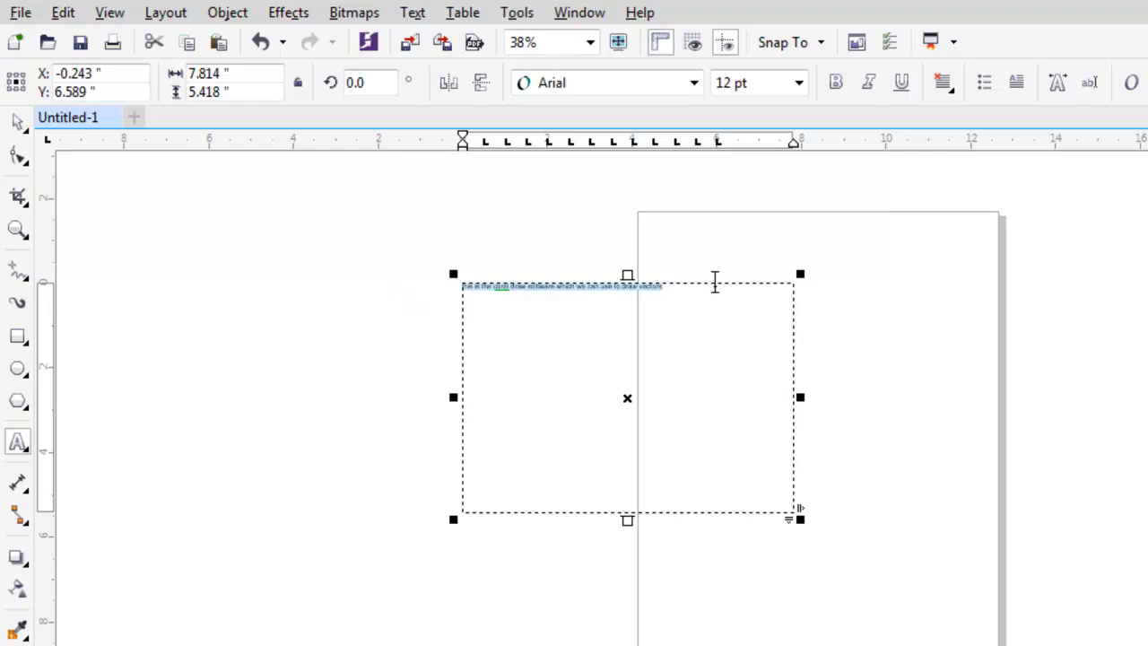
left_click(715, 283)
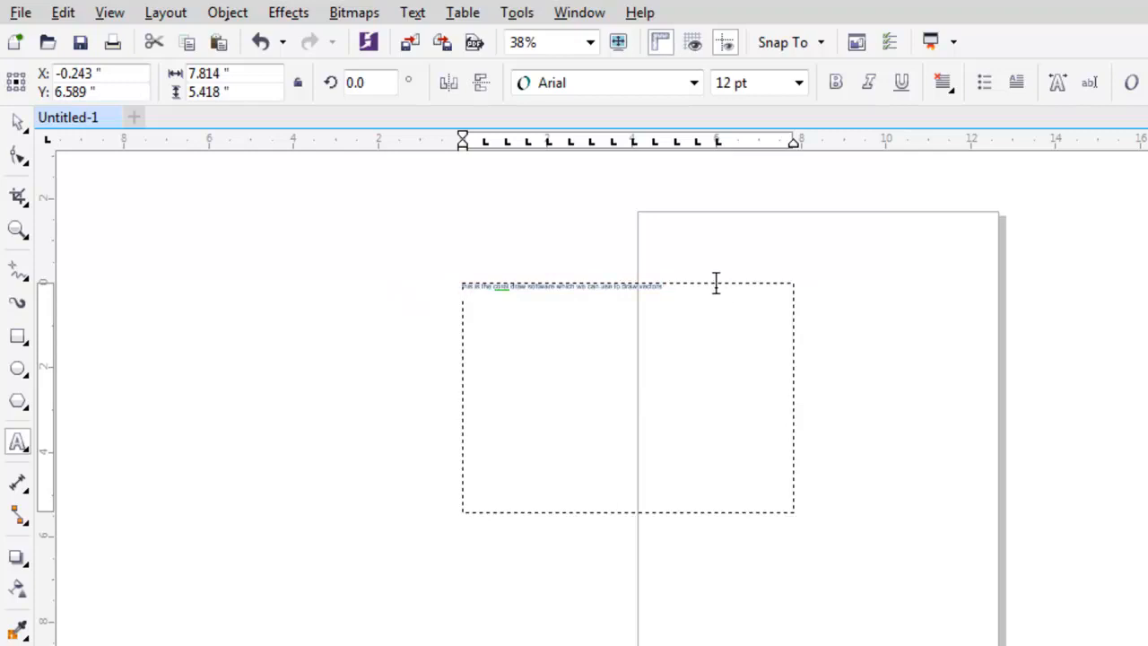
key("Return")
key("ctrl+v")
key("Return")
key("ctrl+v")
key("Return")
key("ctrl+v")
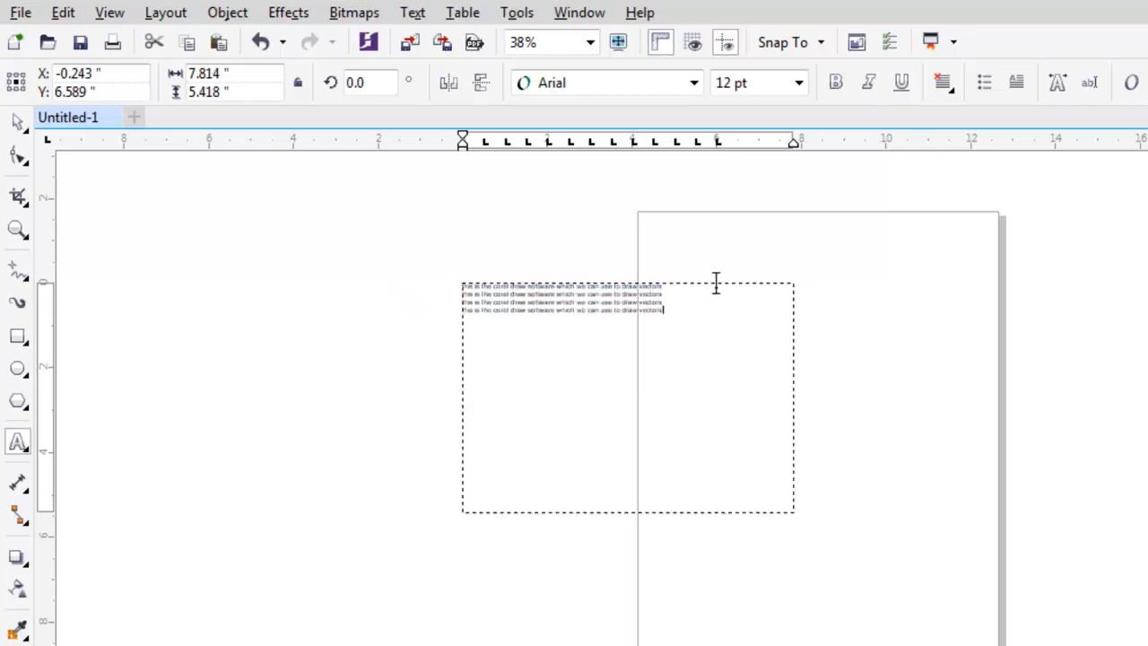
key("Return")
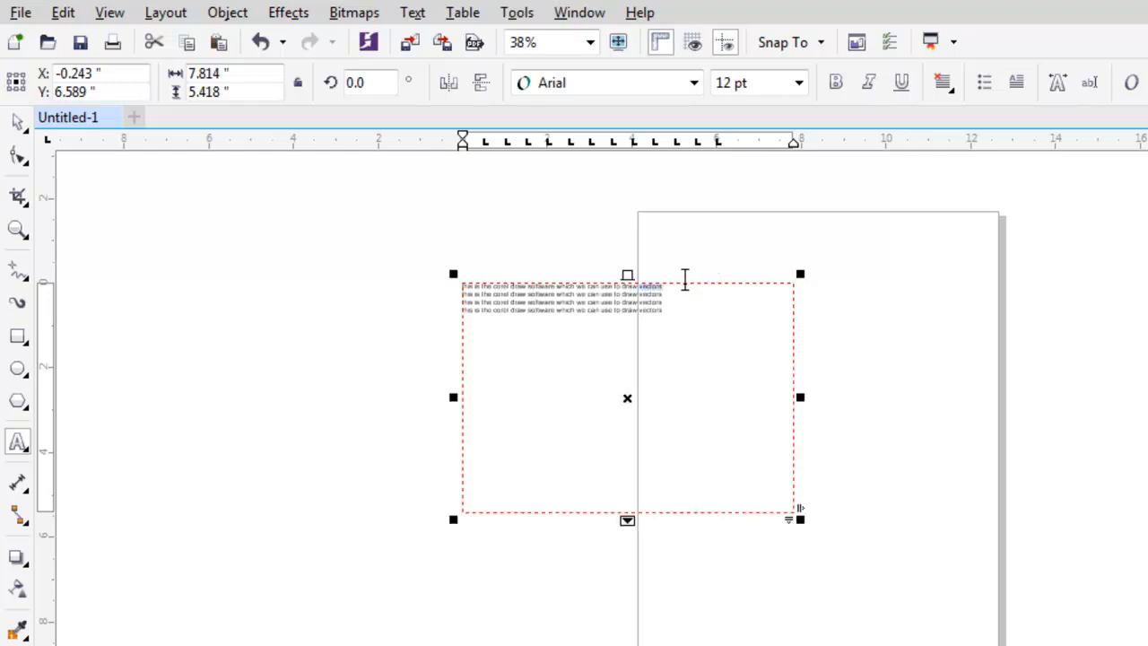
Set all the paragraph lines to 36 pt and enlarge the text frame to about 10.3 by 7.1 inches
left_click_drag(675, 321, 463, 287)
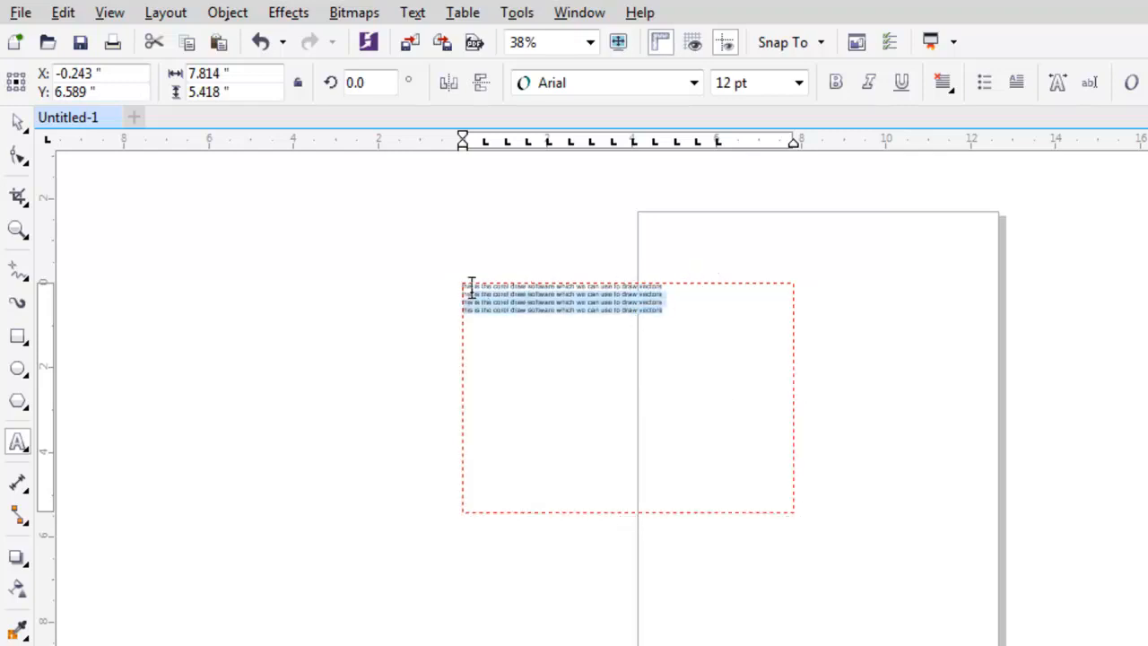
left_click(798, 82)
left_click(756, 322)
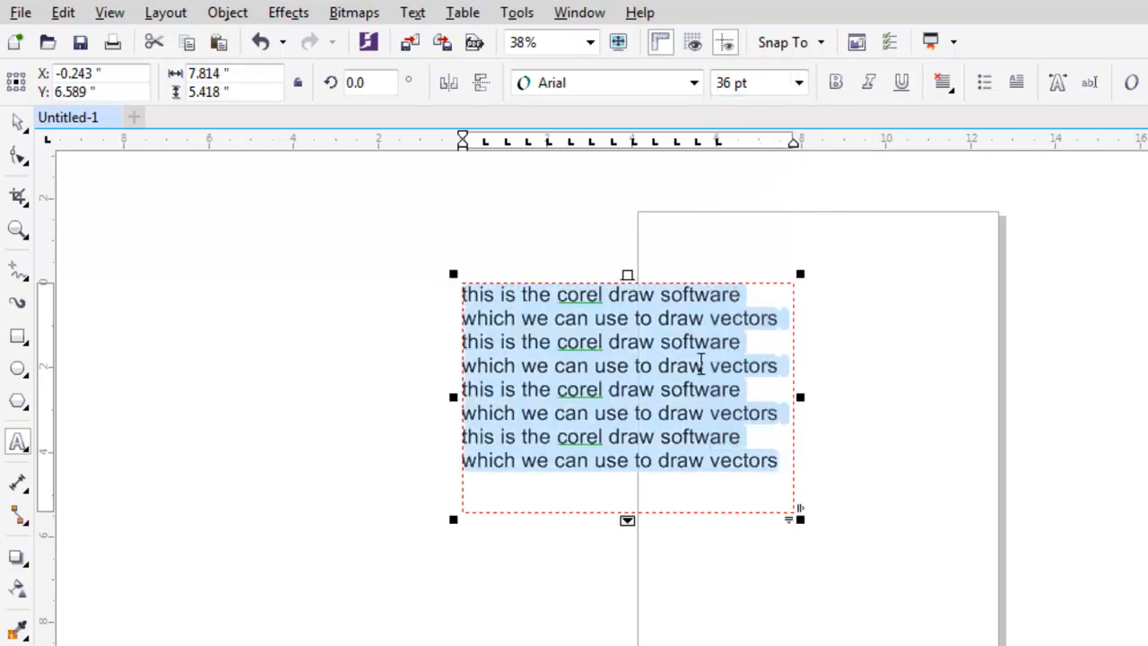
left_click_drag(800, 519, 904, 592)
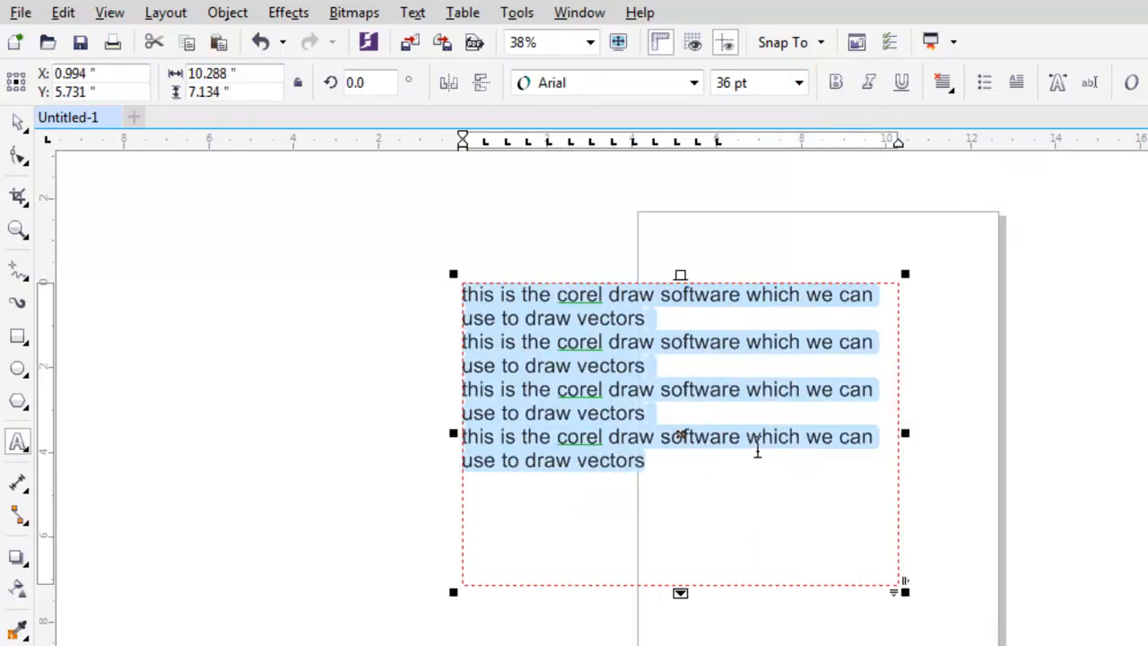
Try left, center and right alignment on the selected paragraph text, ending with Full Justify
left_click(949, 90)
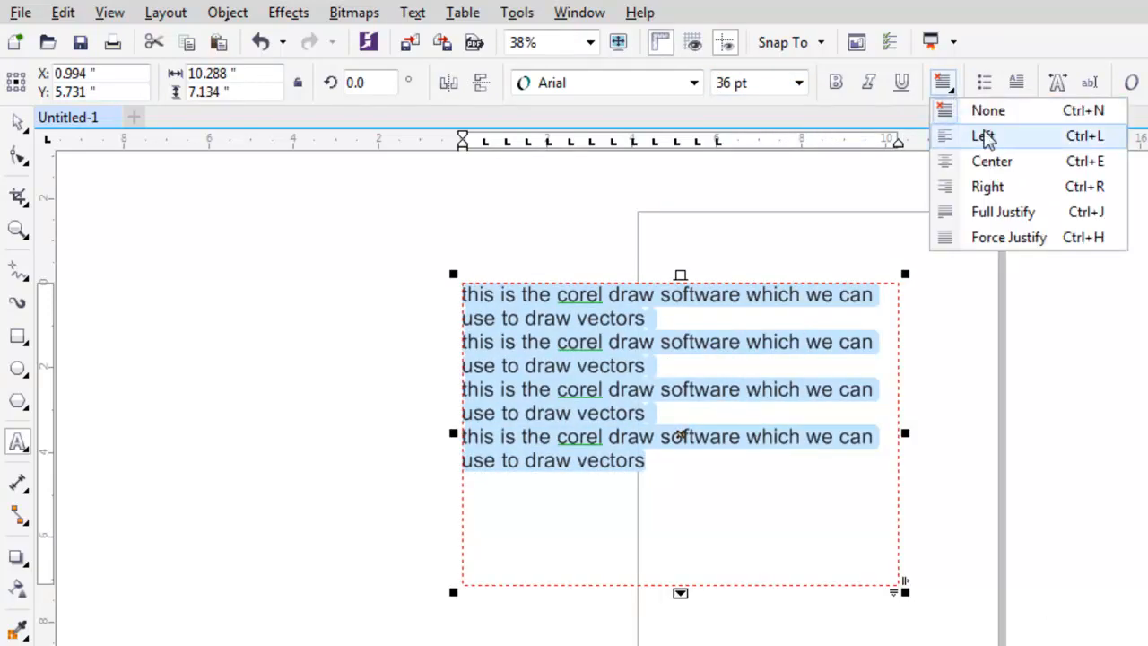
left_click(984, 135)
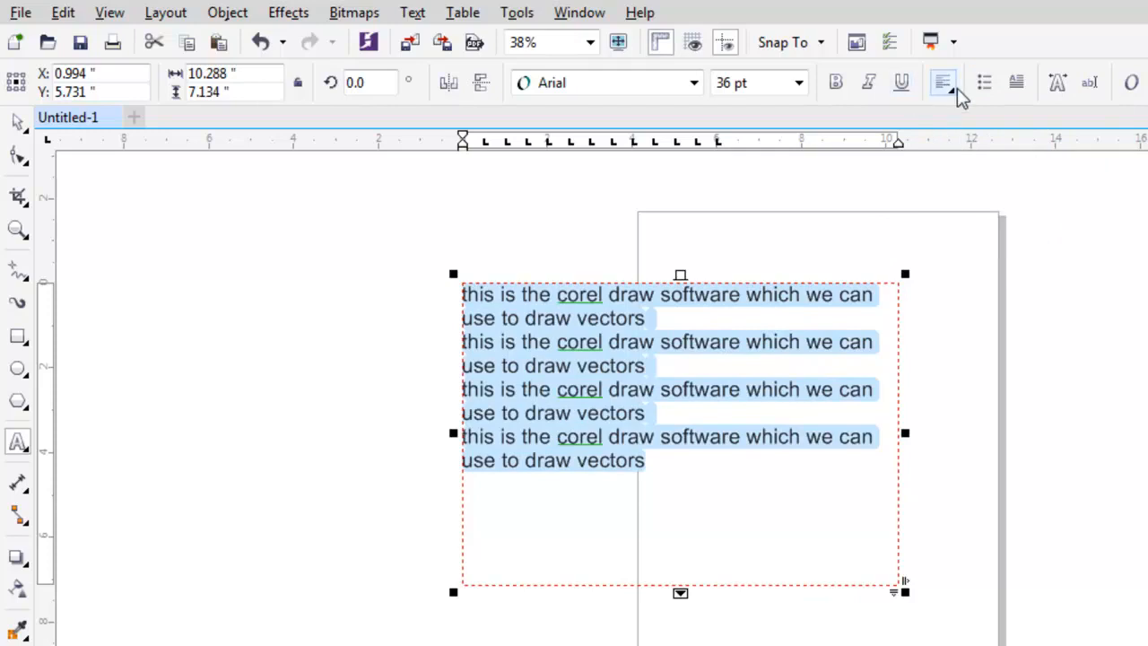
left_click(952, 91)
left_click(991, 160)
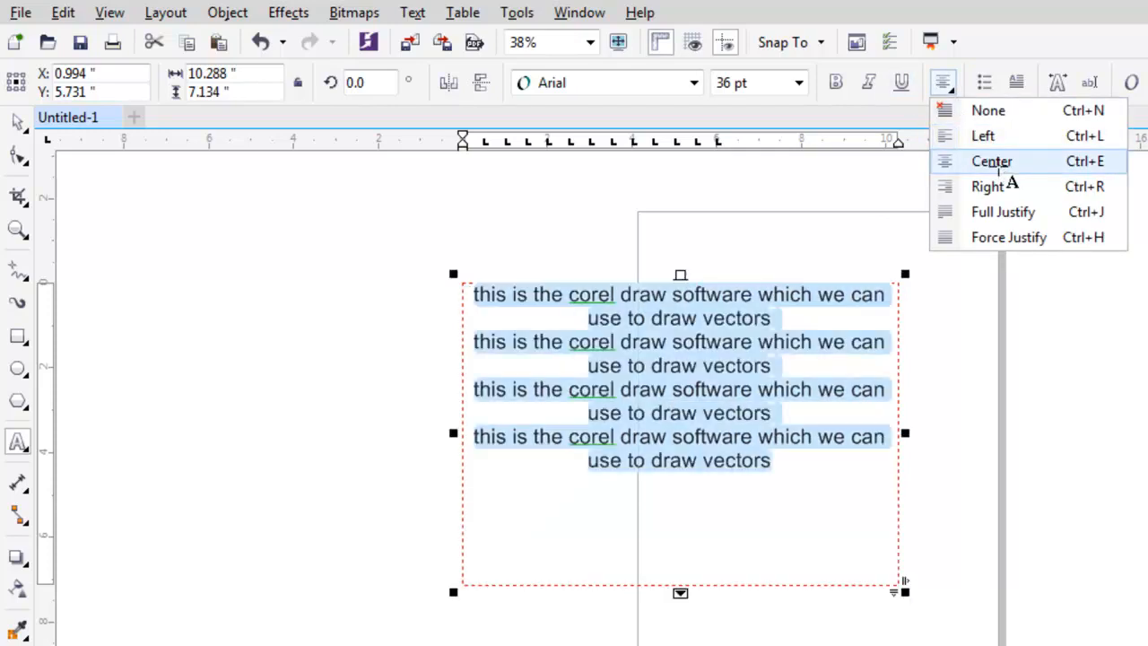
left_click(943, 90)
left_click(986, 187)
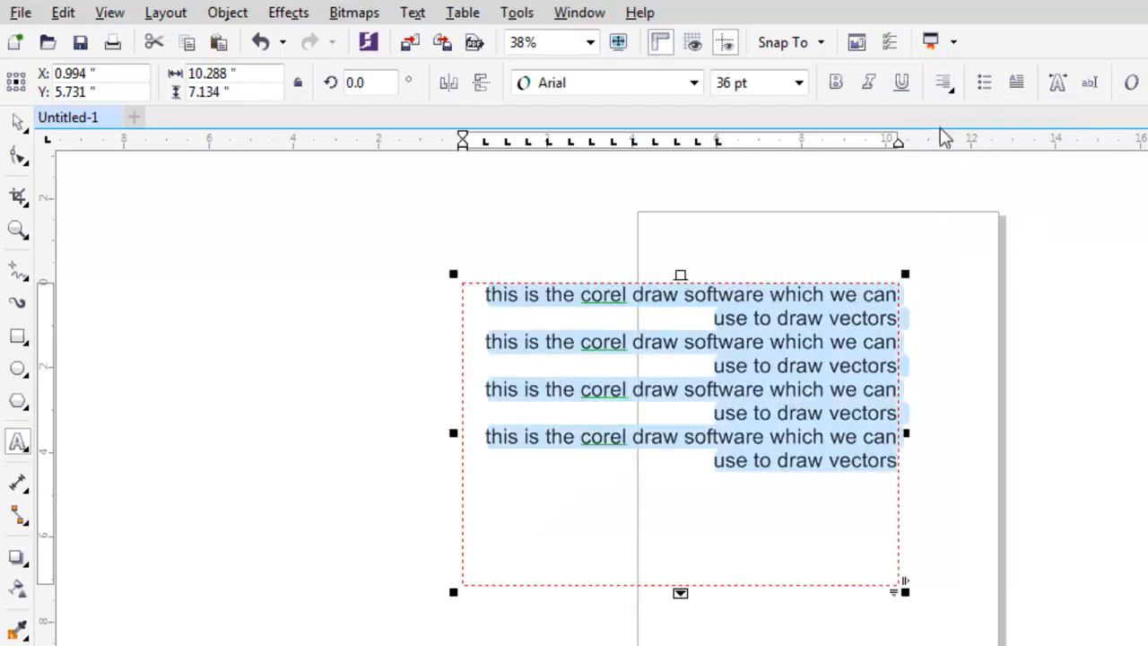
left_click(944, 87)
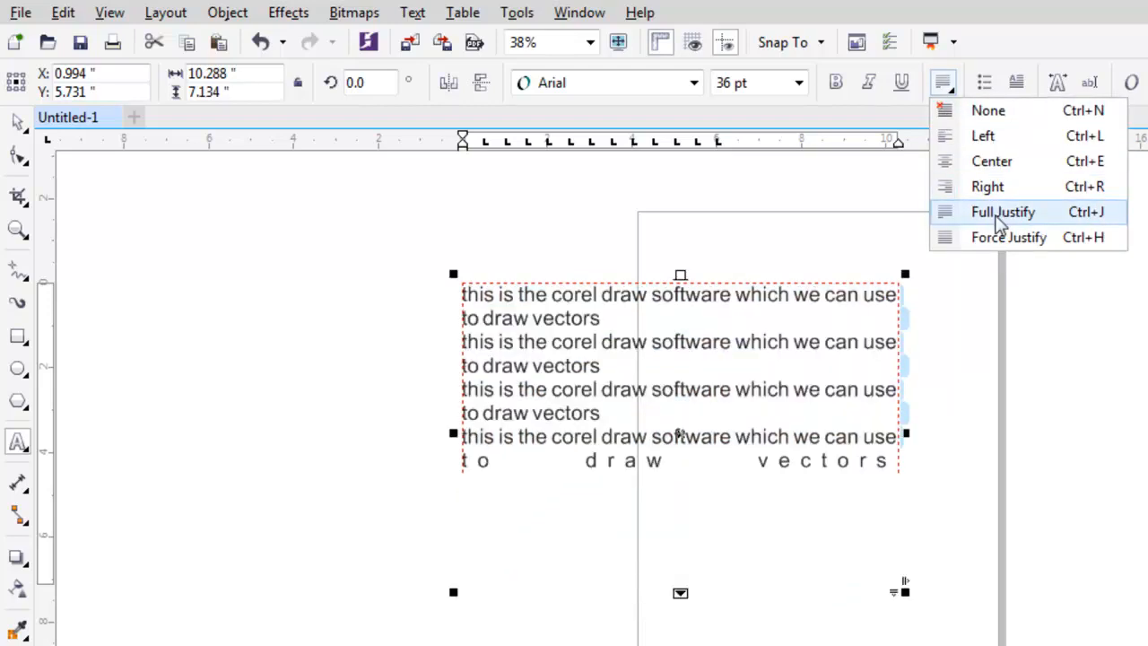
left_click(997, 219)
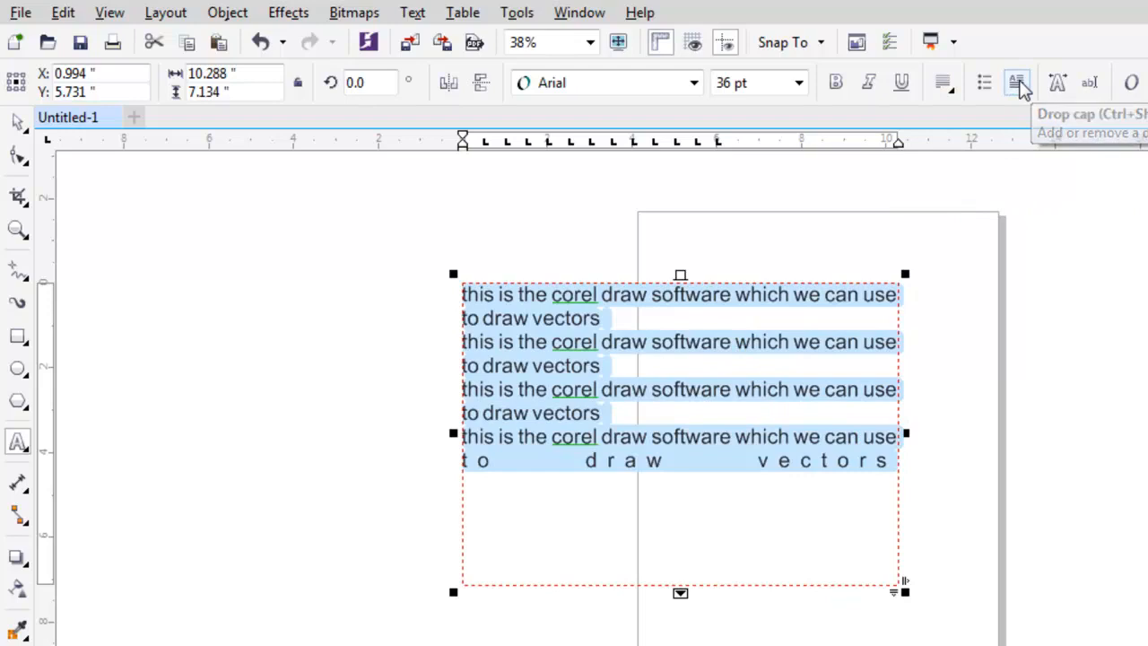
Try a drop cap and a bulleted list on the selected paragraphs, removing each again
left_click(1019, 84)
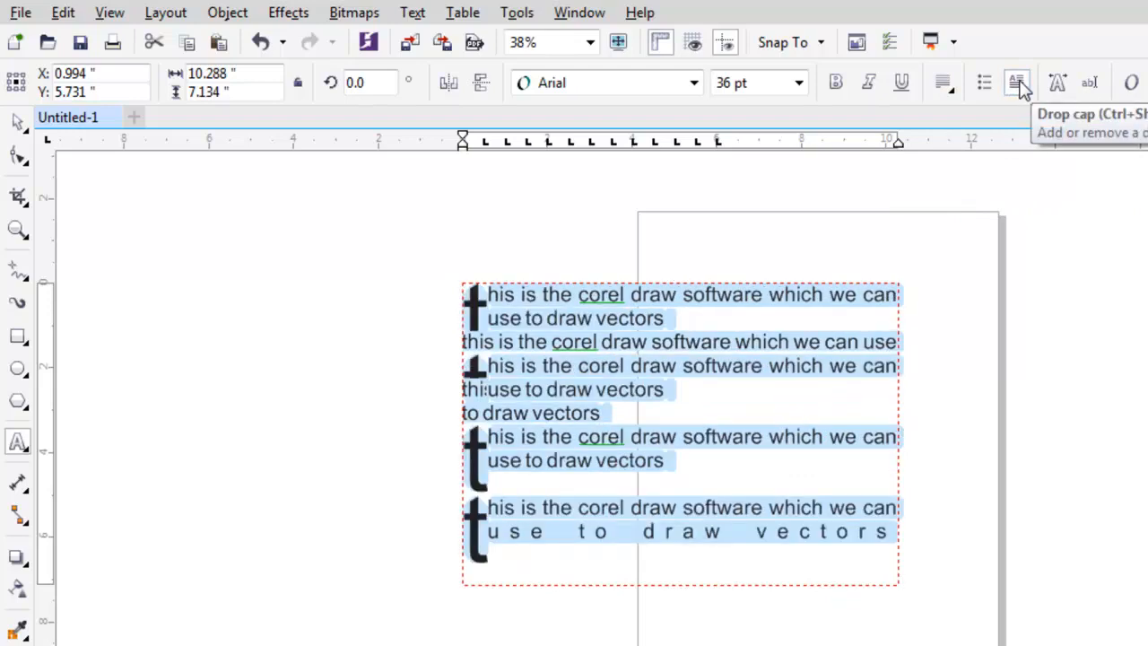
left_click(1019, 84)
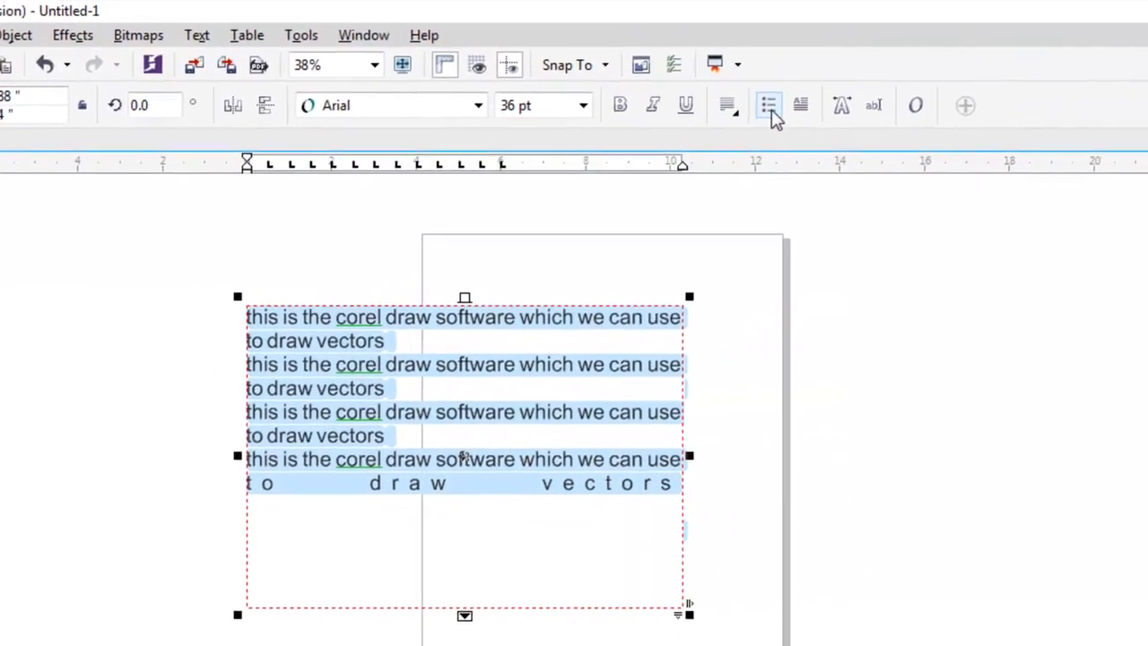
left_click(950, 87)
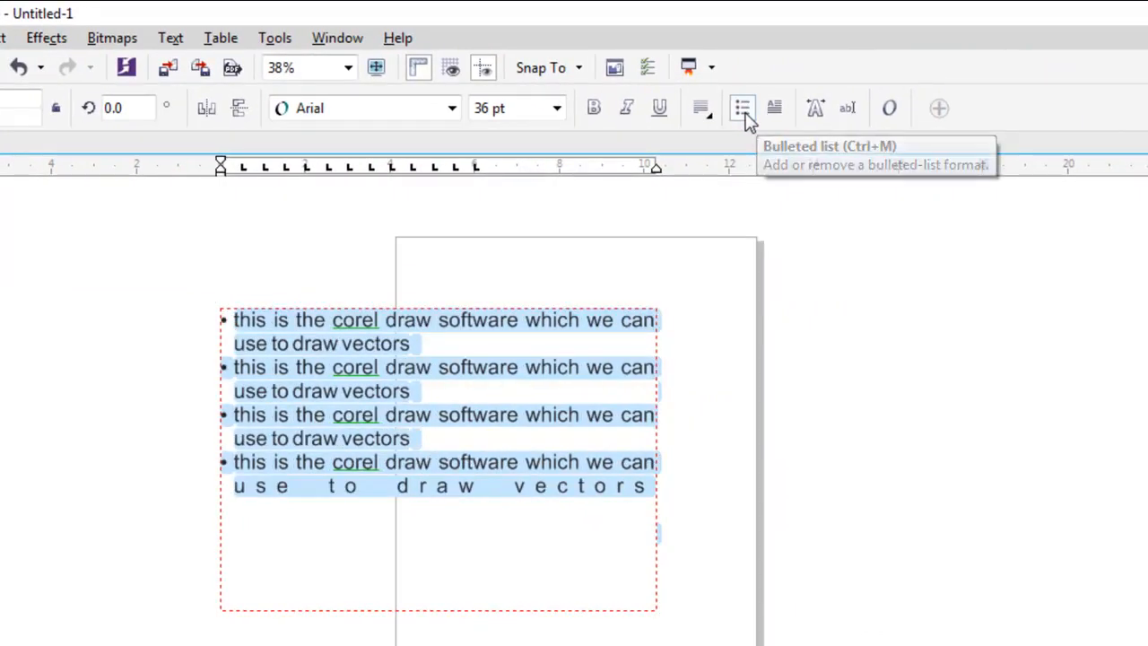
left_click(748, 120)
left_click(748, 119)
left_click(747, 117)
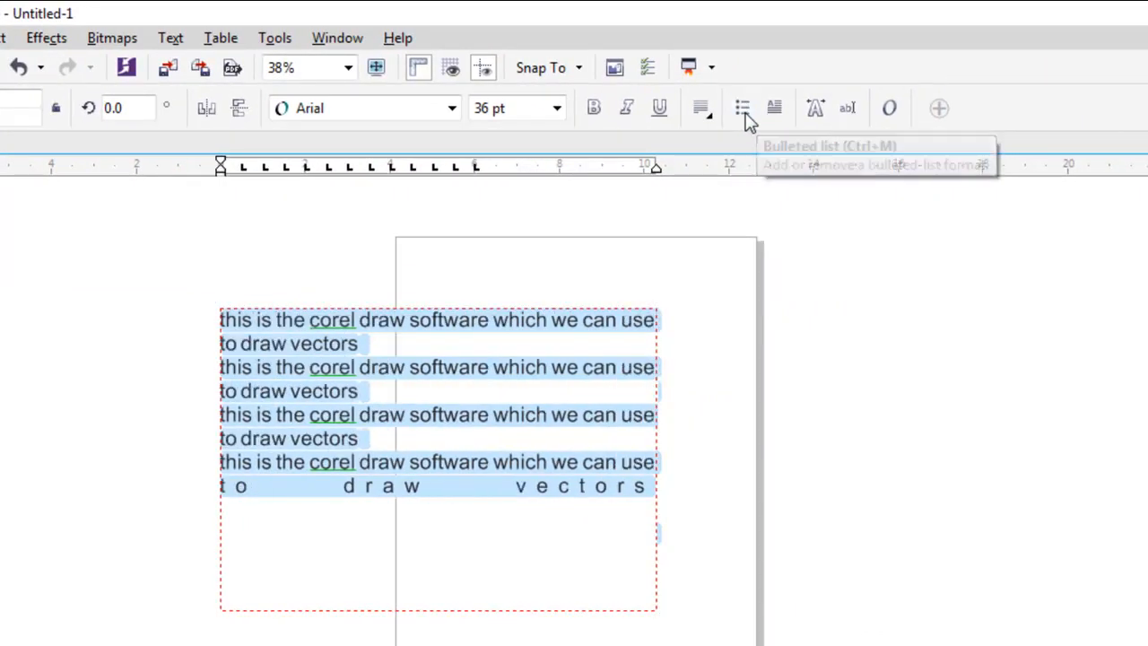
Select the whole paragraph text frame as an object and delete it
left_click(442, 472)
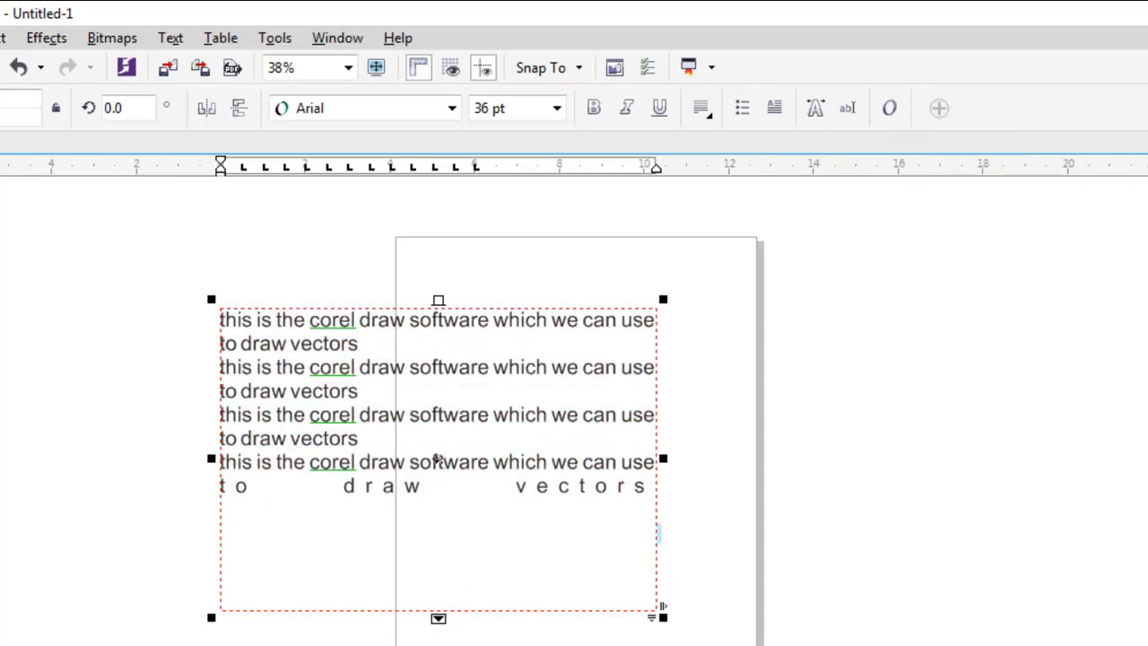
key("ctrl+space")
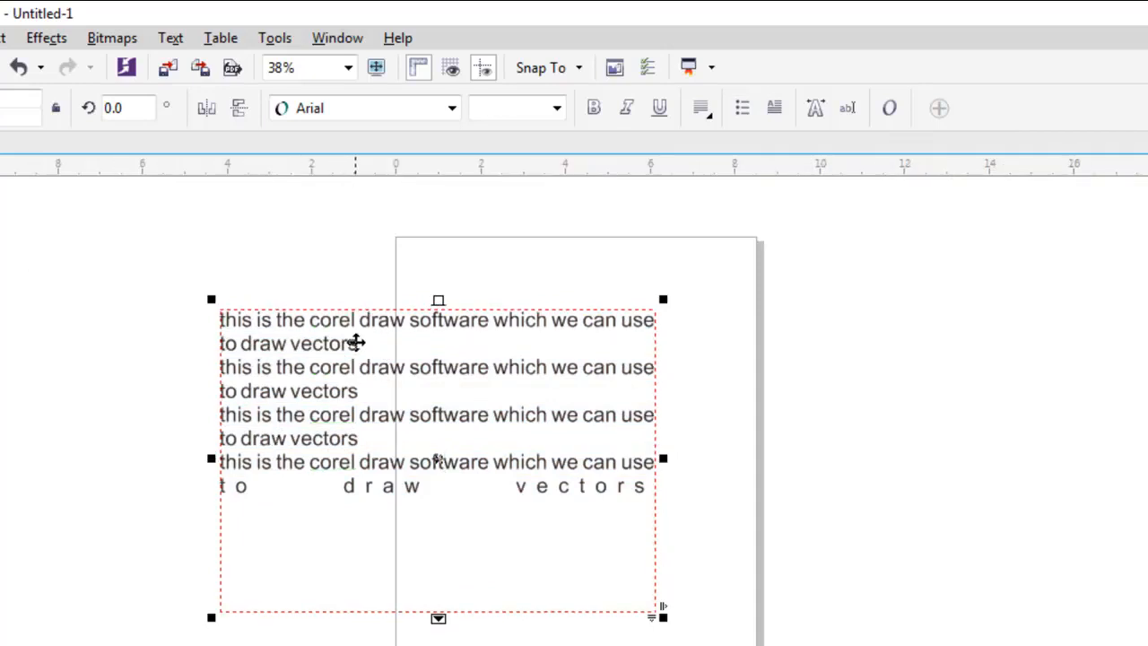
left_click(362, 313)
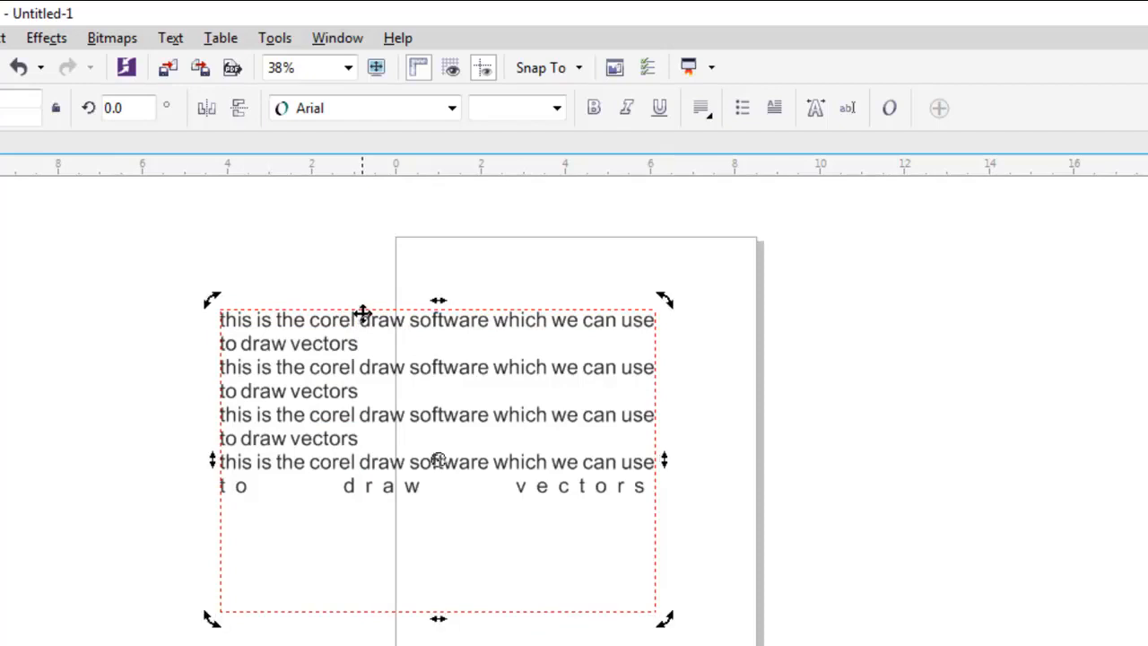
key("Delete")
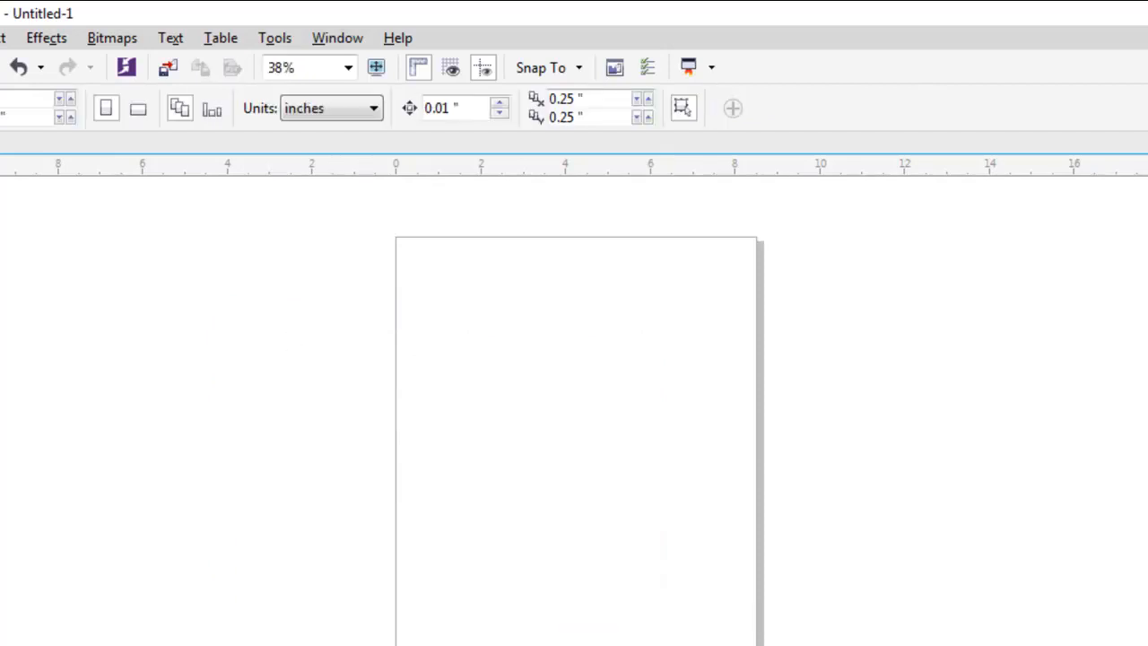
Create the artistic text "this is corel draw" beside the page and scale it up to reach the page's far edge
left_click(7, 491)
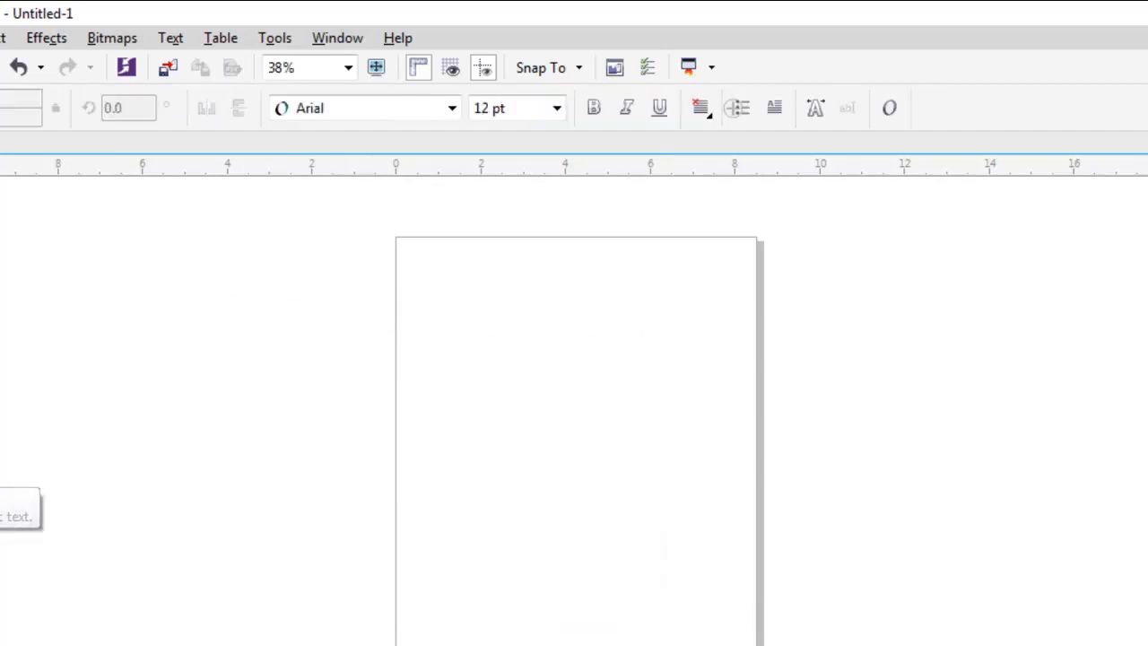
left_click(313, 414)
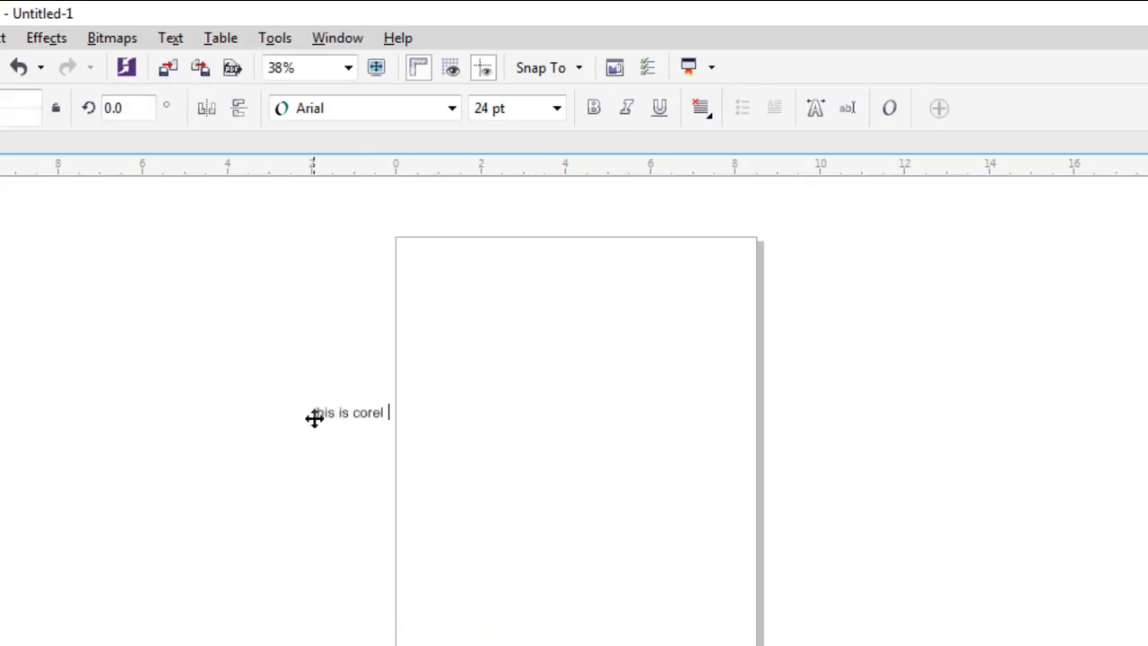
type("this is corel drwa")
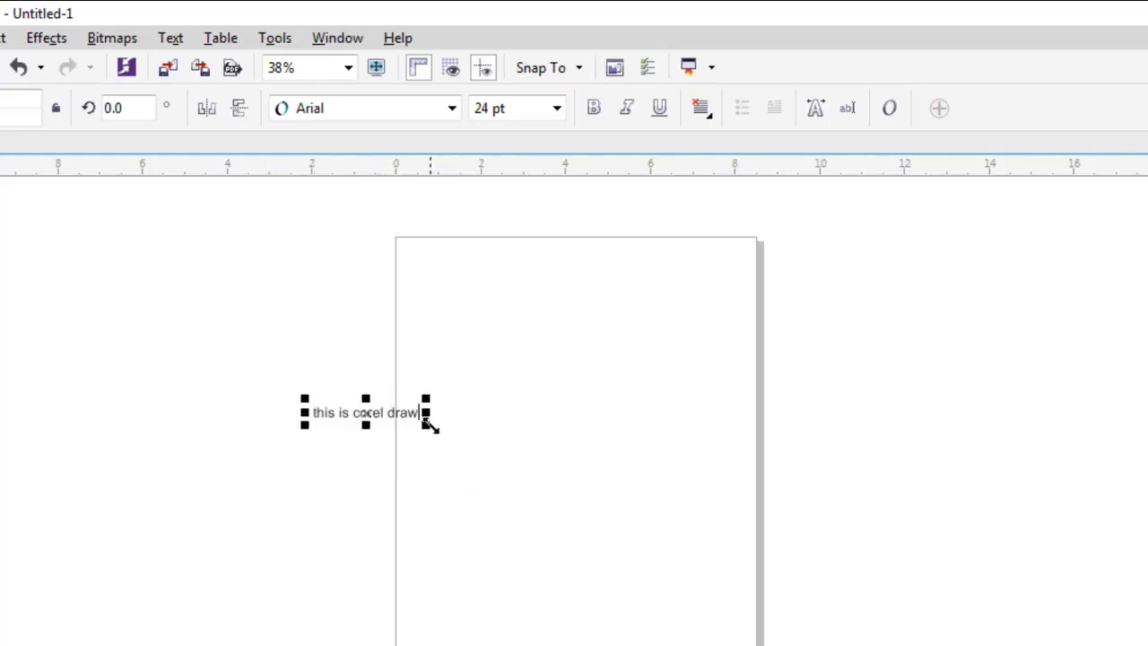
left_click_drag(426, 423, 768, 627)
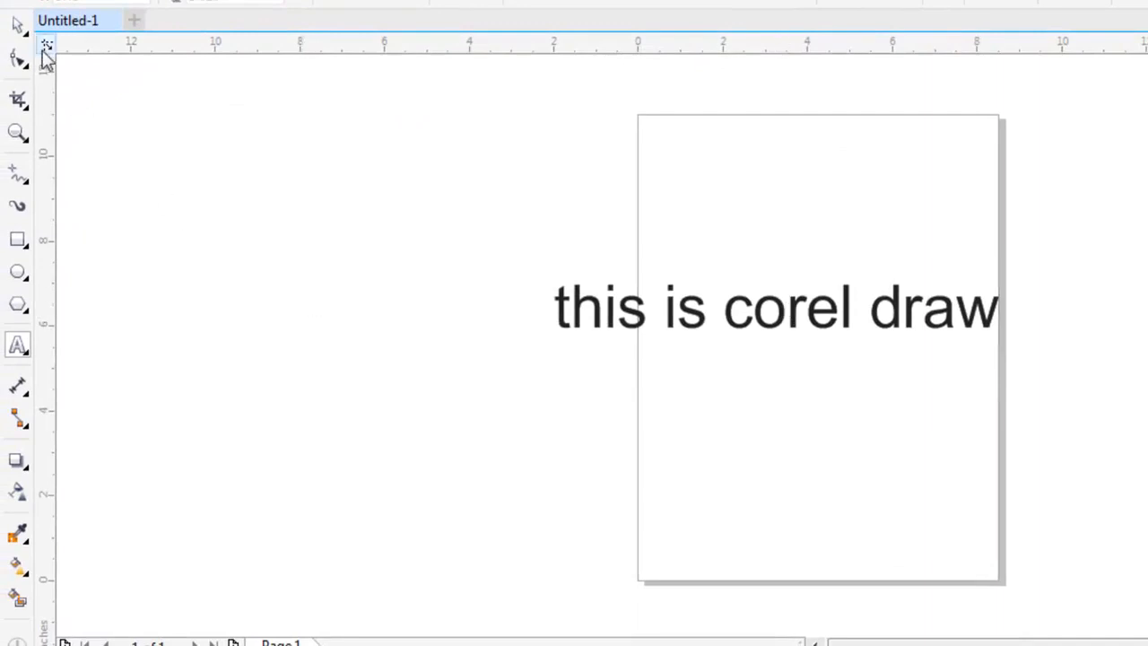
Delete the artistic text and draw an empty paragraph text frame about 9 inches wide, partly over the page, leaving it selected as an object
left_click(19, 27)
key("Delete")
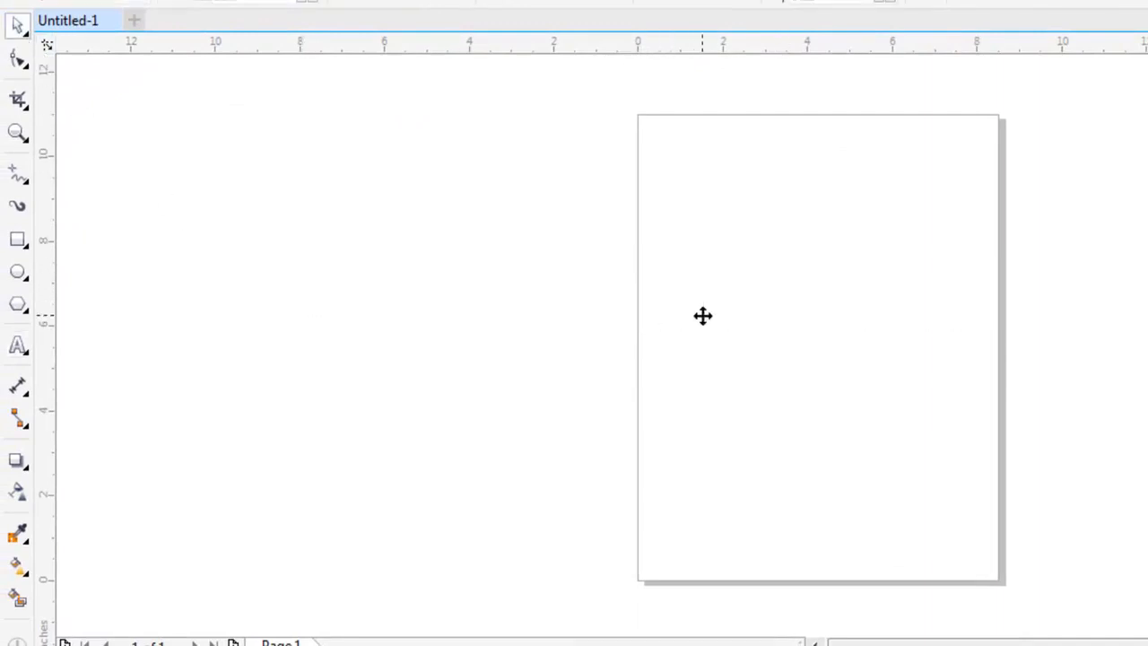
left_click(17, 345)
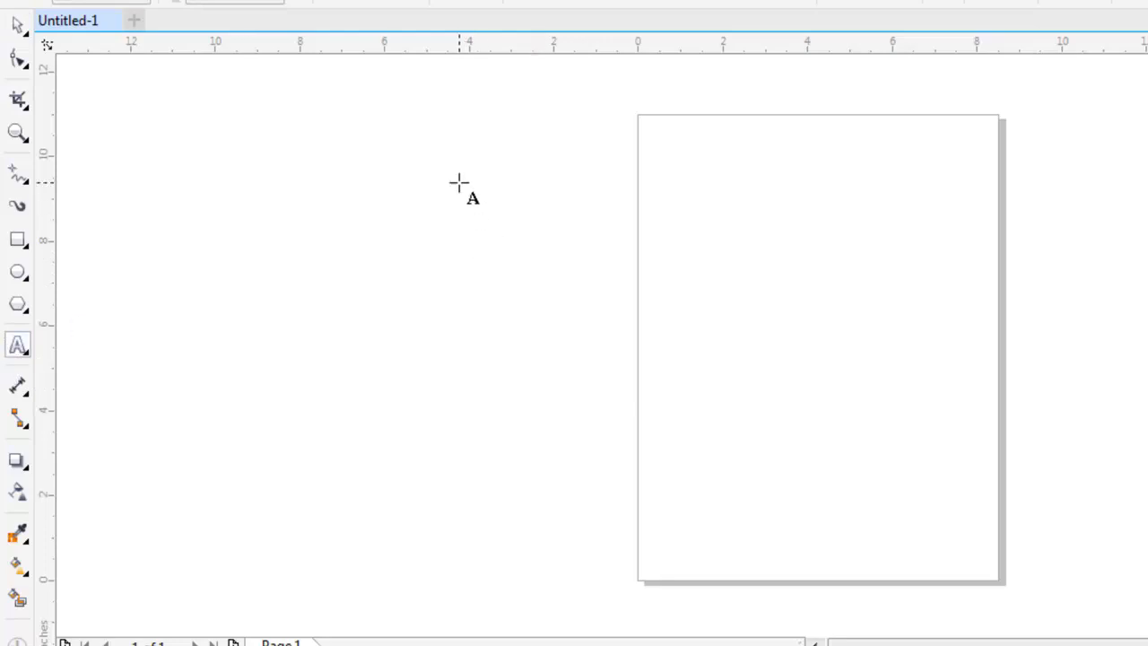
left_click_drag(458, 177, 843, 449)
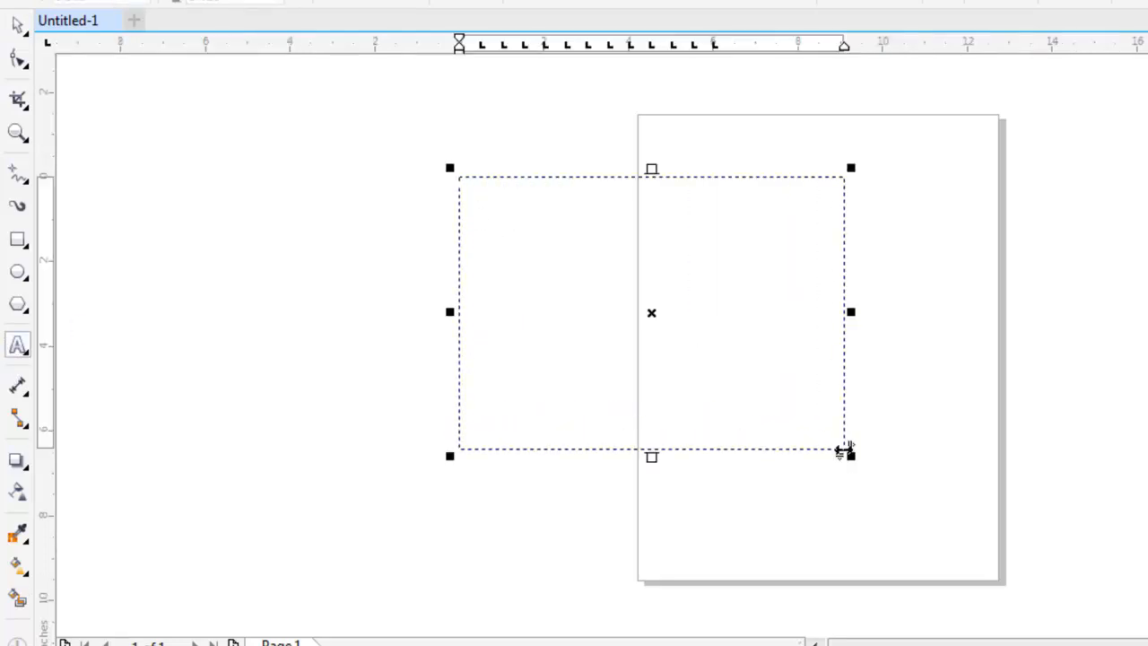
left_click(18, 27)
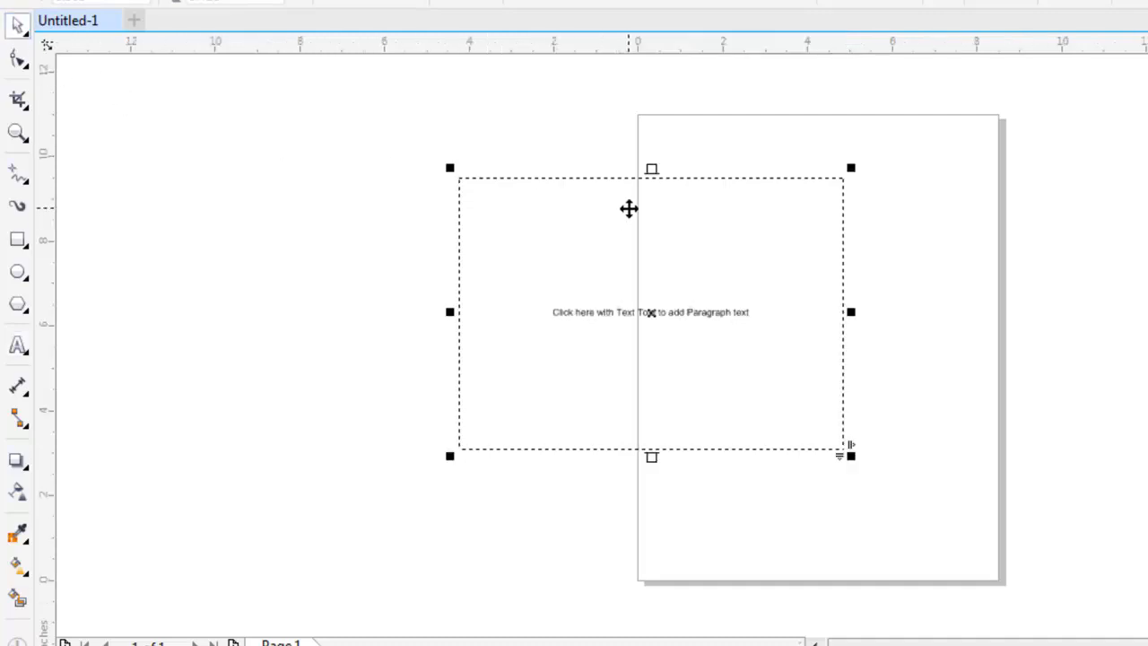
Delete the empty paragraph text frame and draw a table about 10.3 by 6.5 inches partly over the page
key("Delete")
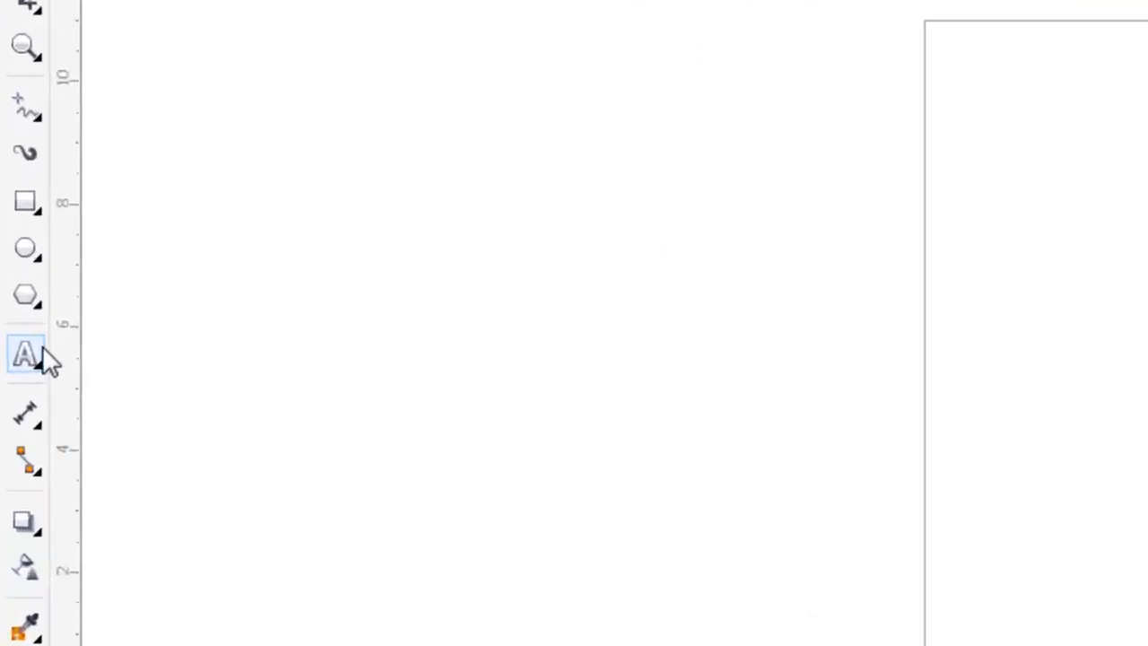
left_click(42, 351)
left_click(126, 388)
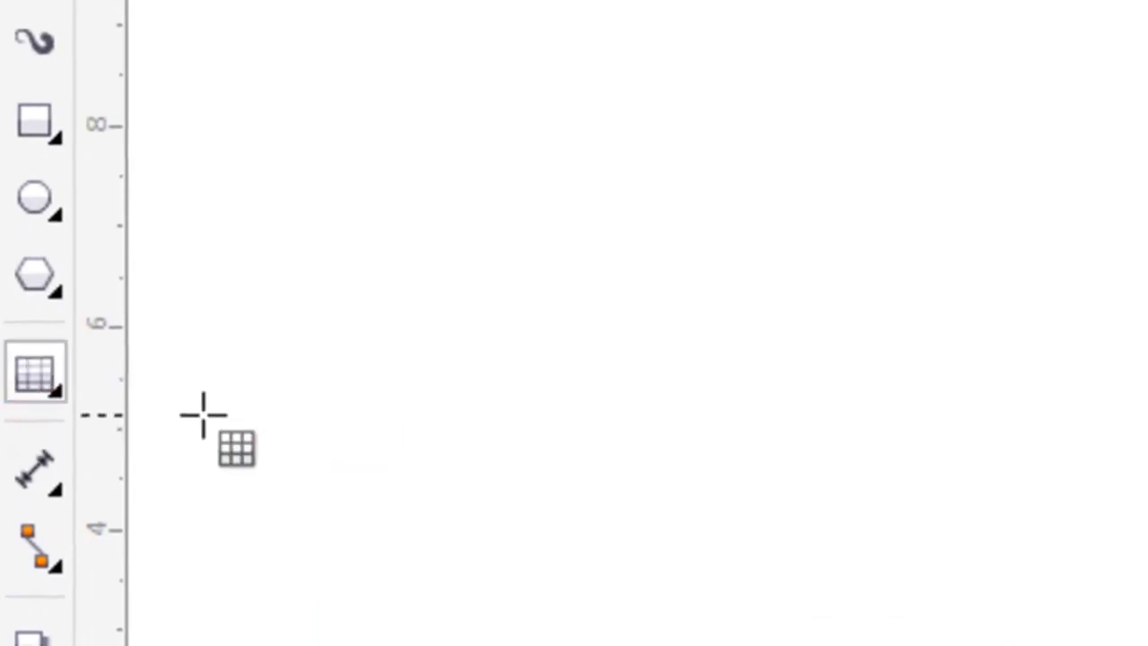
left_click_drag(276, 118, 866, 486)
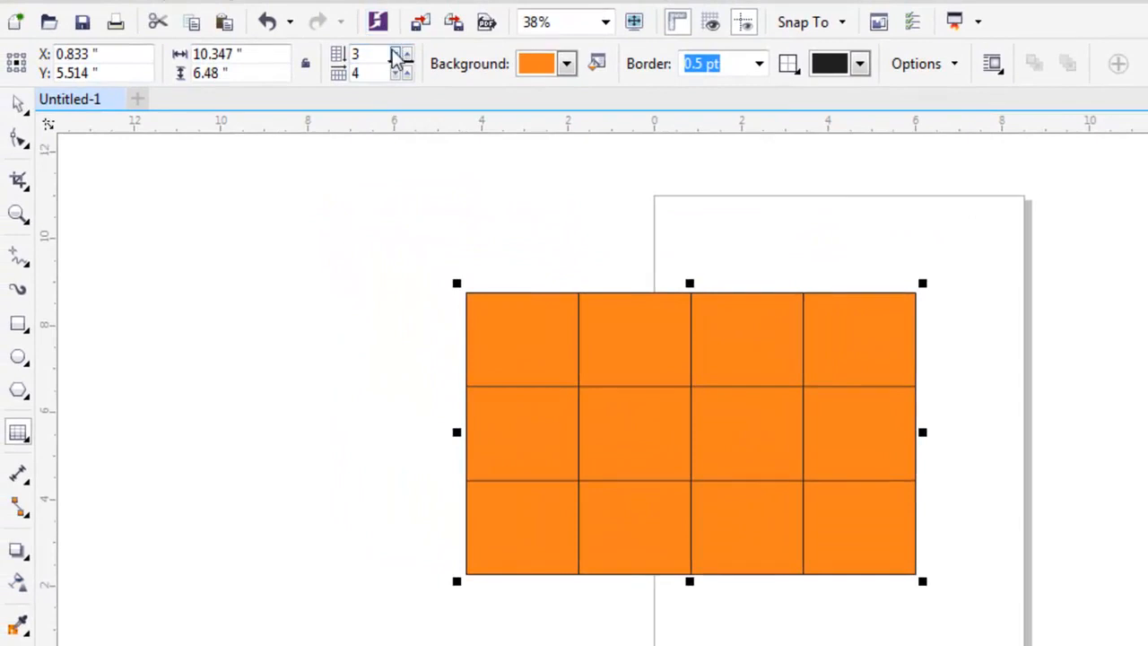
Try different row and column counts for the table, ending with 5 rows and 7 columns
left_click(395, 55)
left_click(396, 54)
left_click(406, 54)
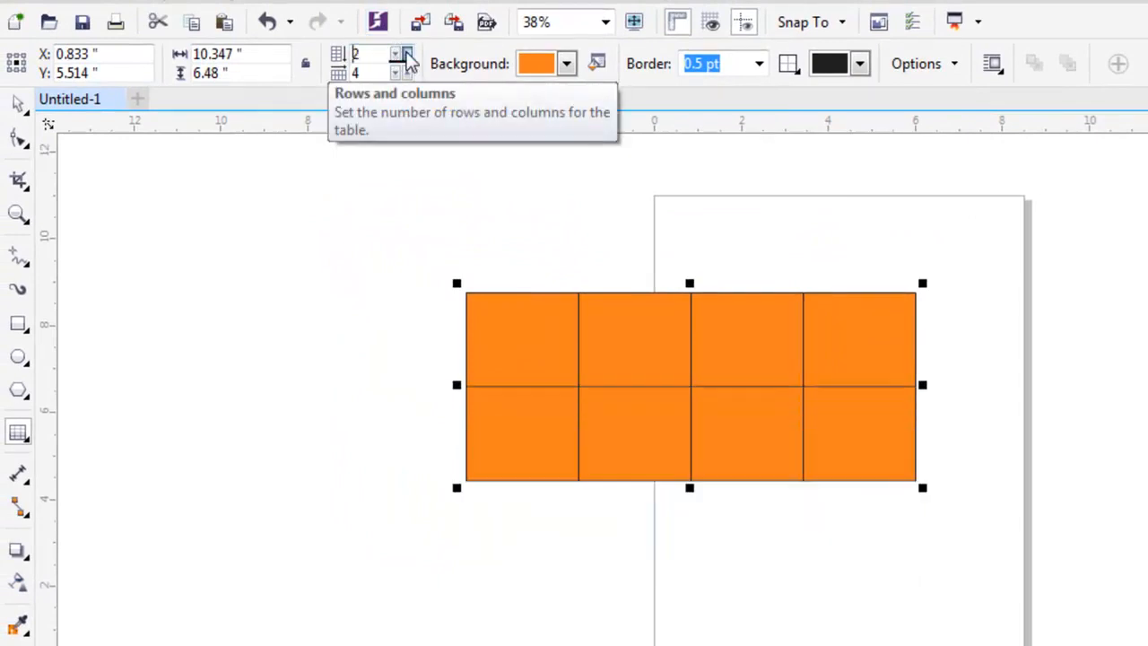
left_click(407, 54)
left_click(406, 54)
left_click(406, 54)
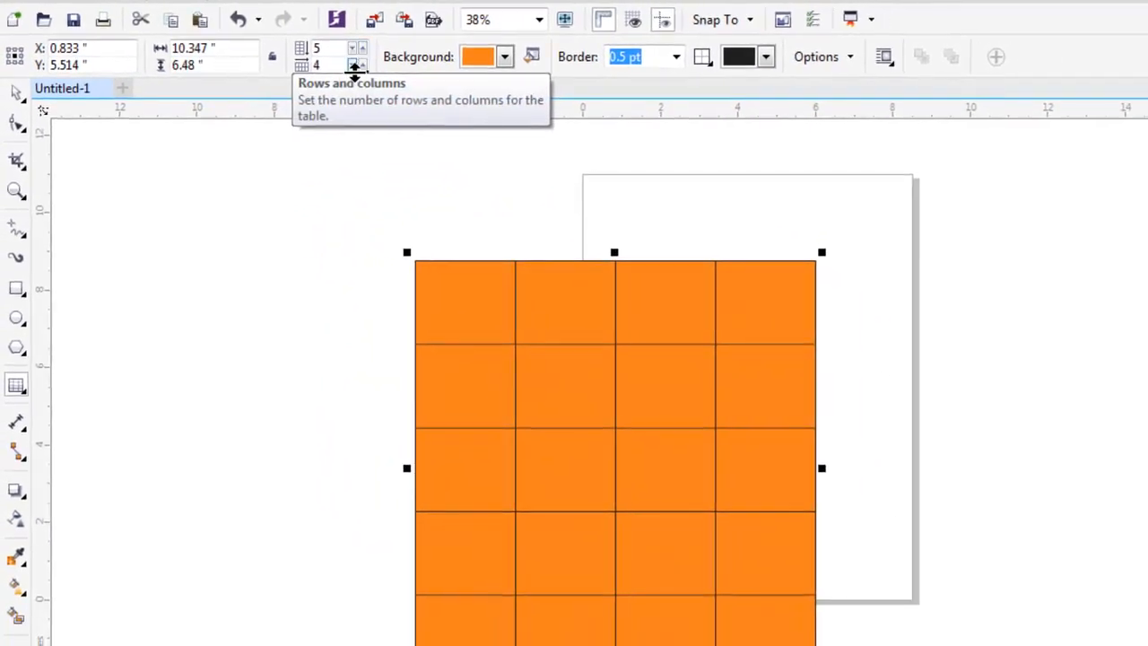
left_click(372, 63)
left_click(372, 63)
left_click(363, 66)
left_click(363, 67)
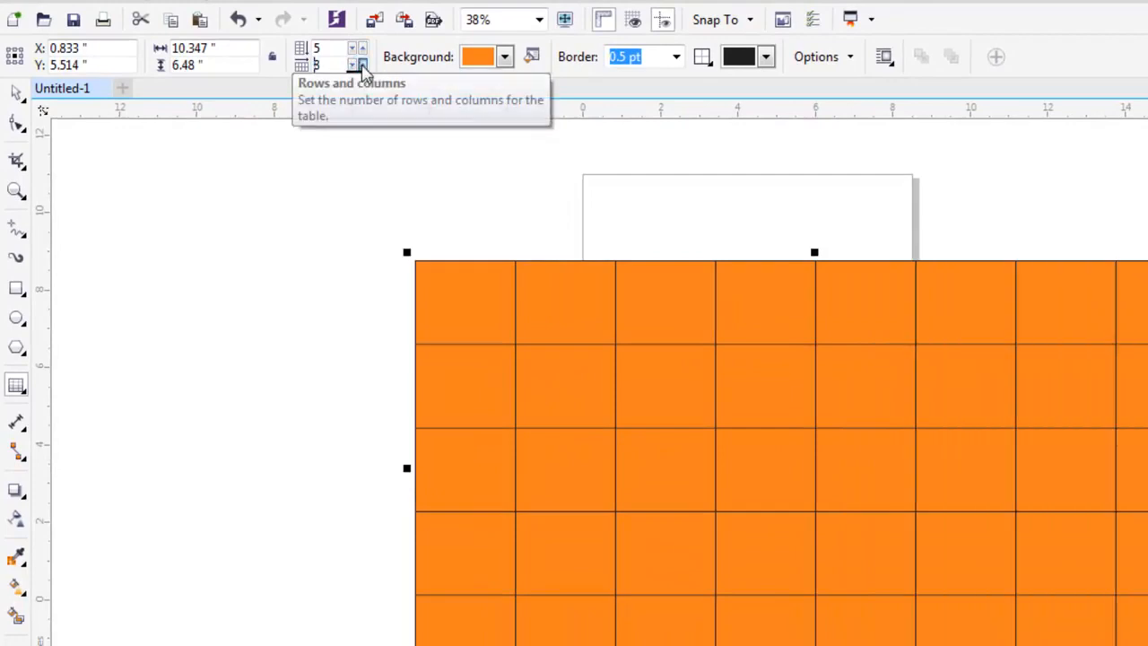
left_click(362, 67)
left_click(351, 68)
left_click(351, 68)
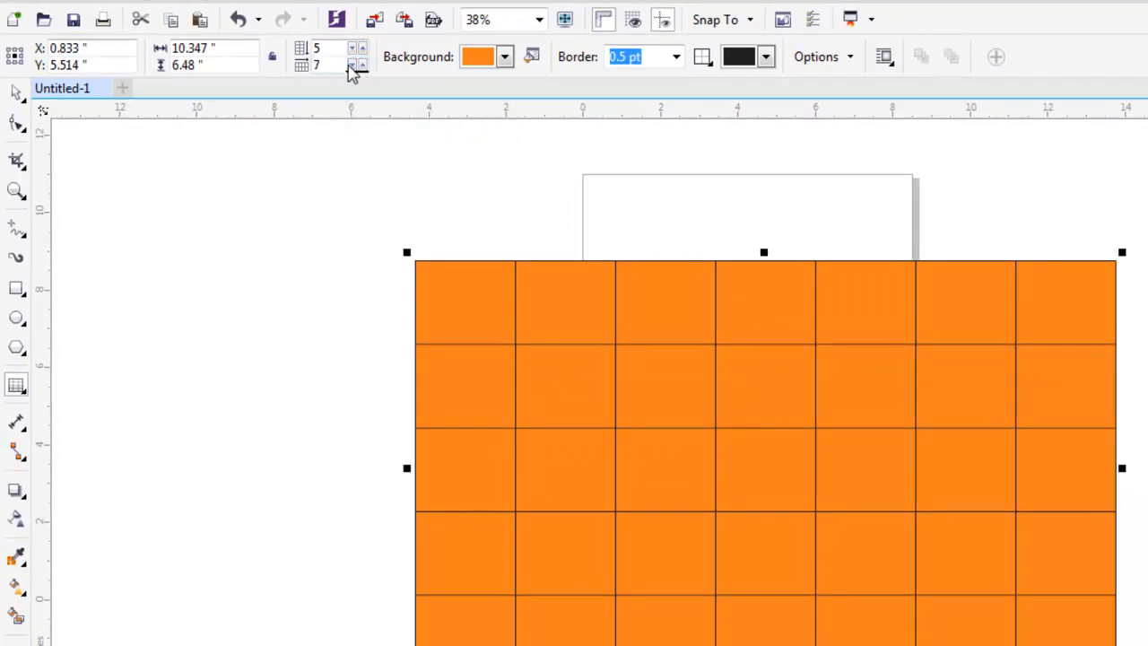
Try a yellow background on the table and replace it with teal green
left_click(504, 58)
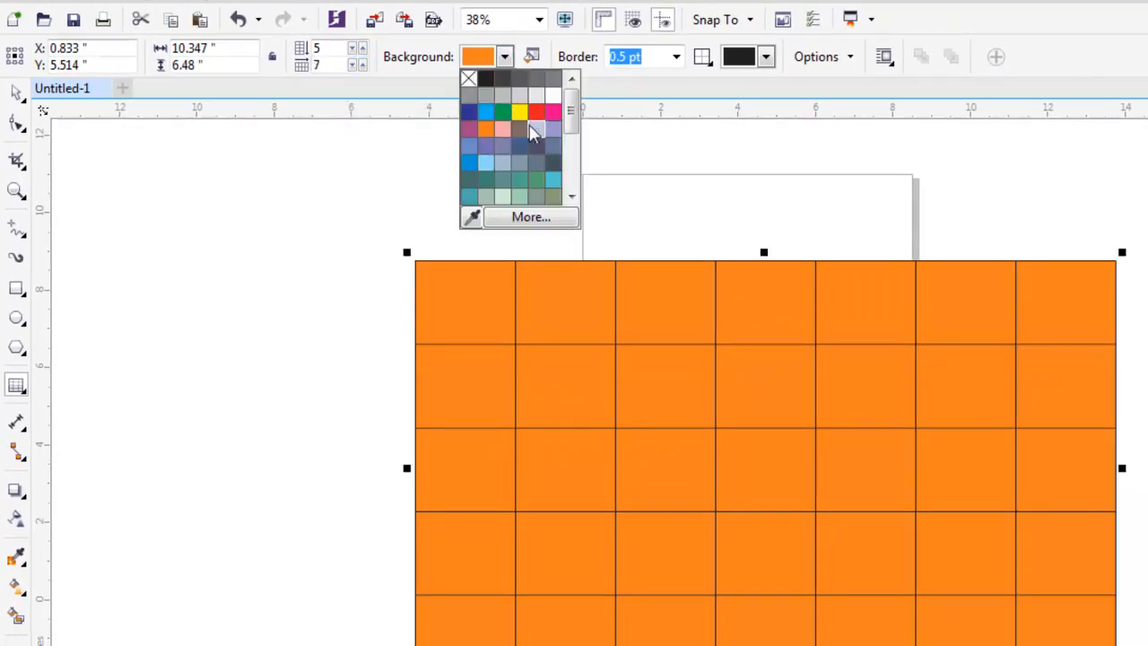
left_click(519, 113)
left_click(504, 59)
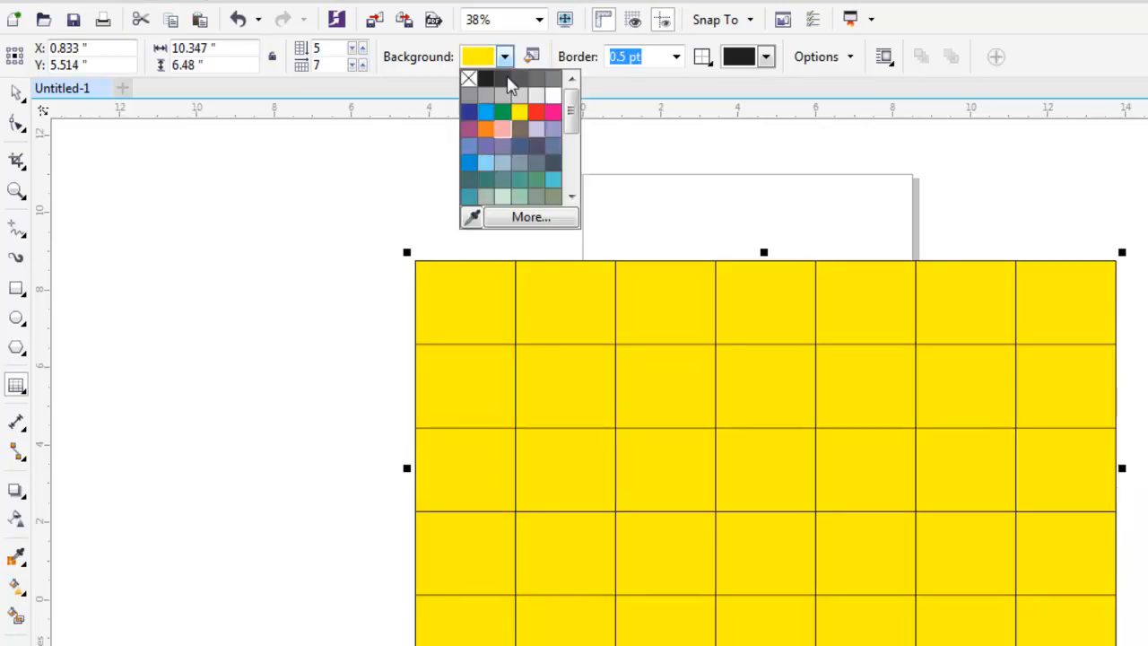
left_click(524, 180)
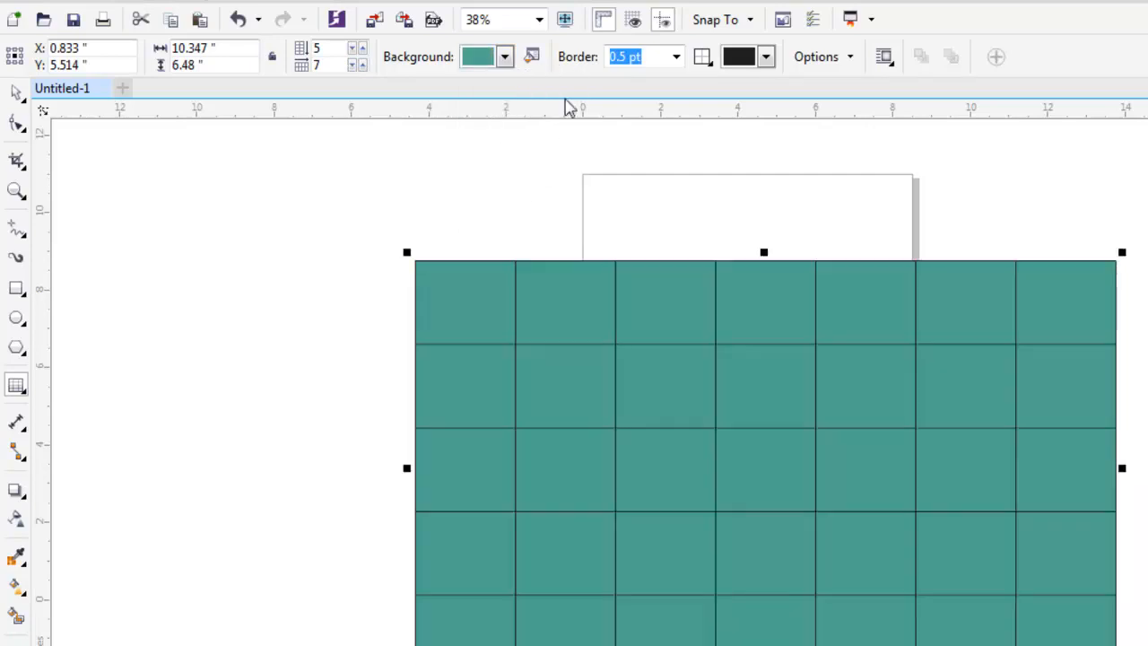
Set the table's outside border to 4.0 pt and color all of its borders yellow
left_click(676, 57)
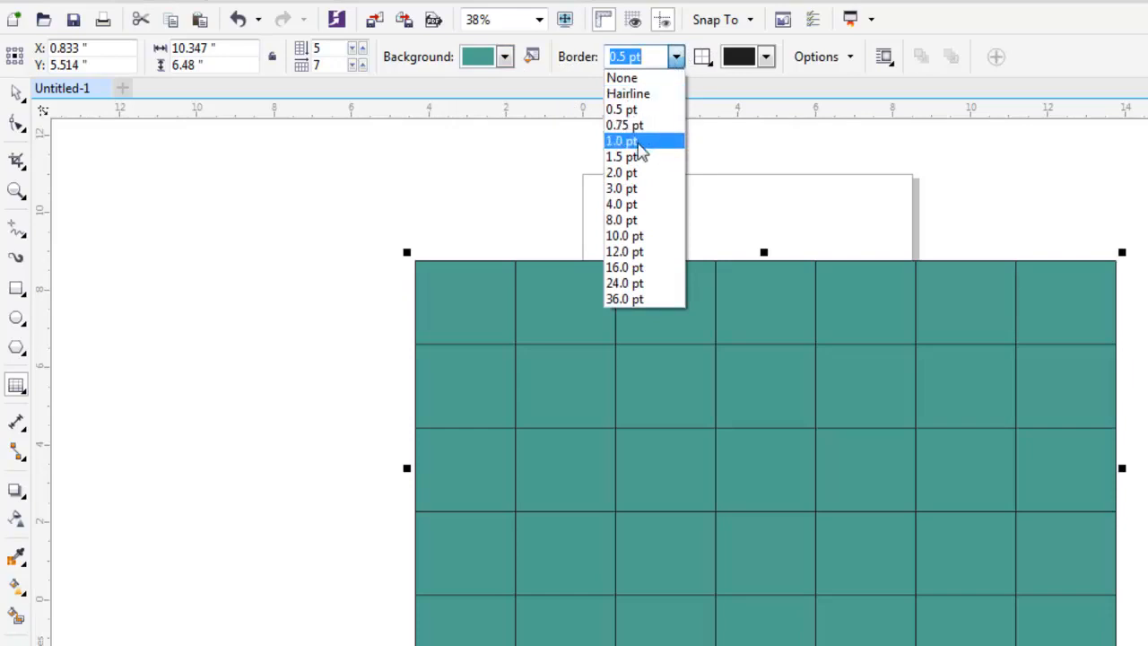
left_click(640, 204)
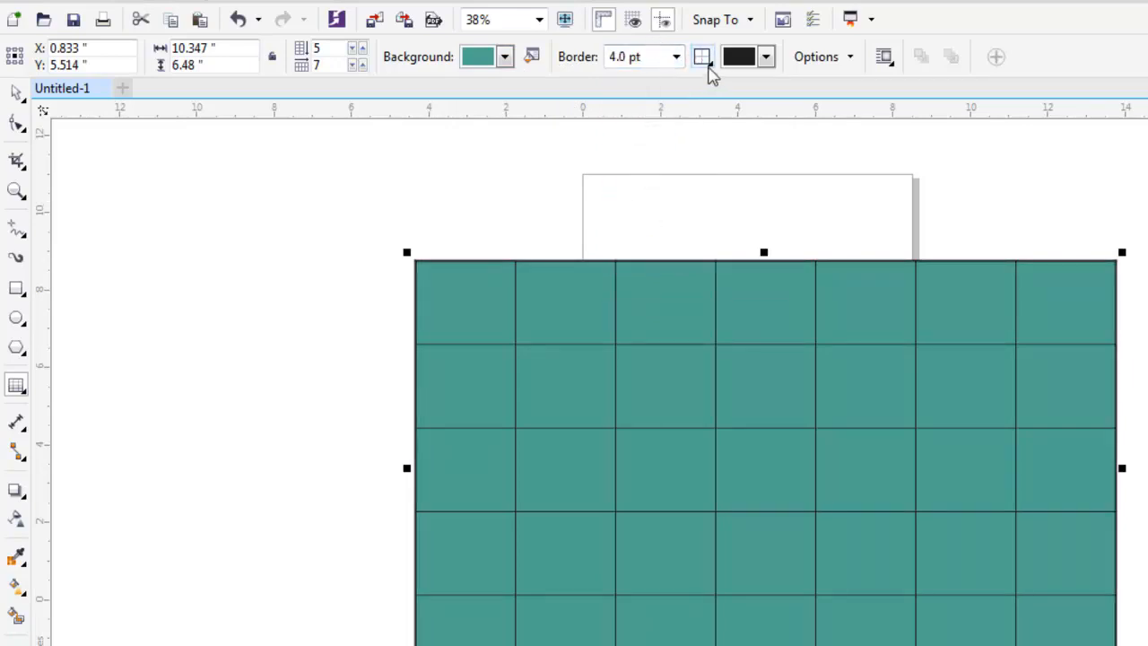
left_click(703, 58)
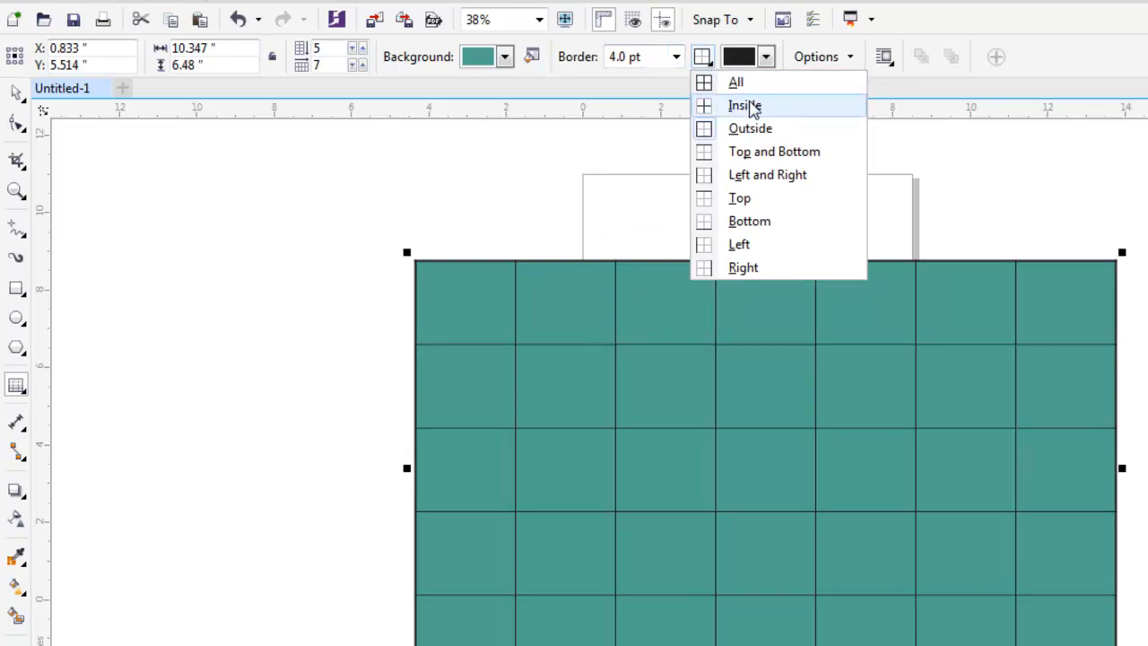
left_click(749, 90)
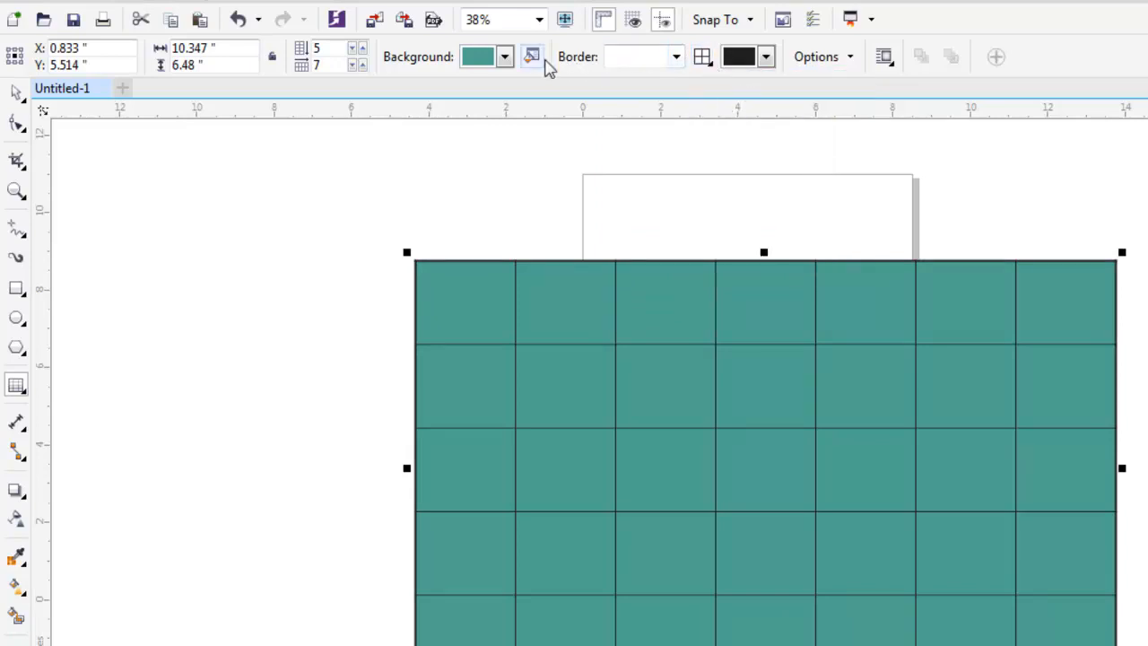
left_click(766, 57)
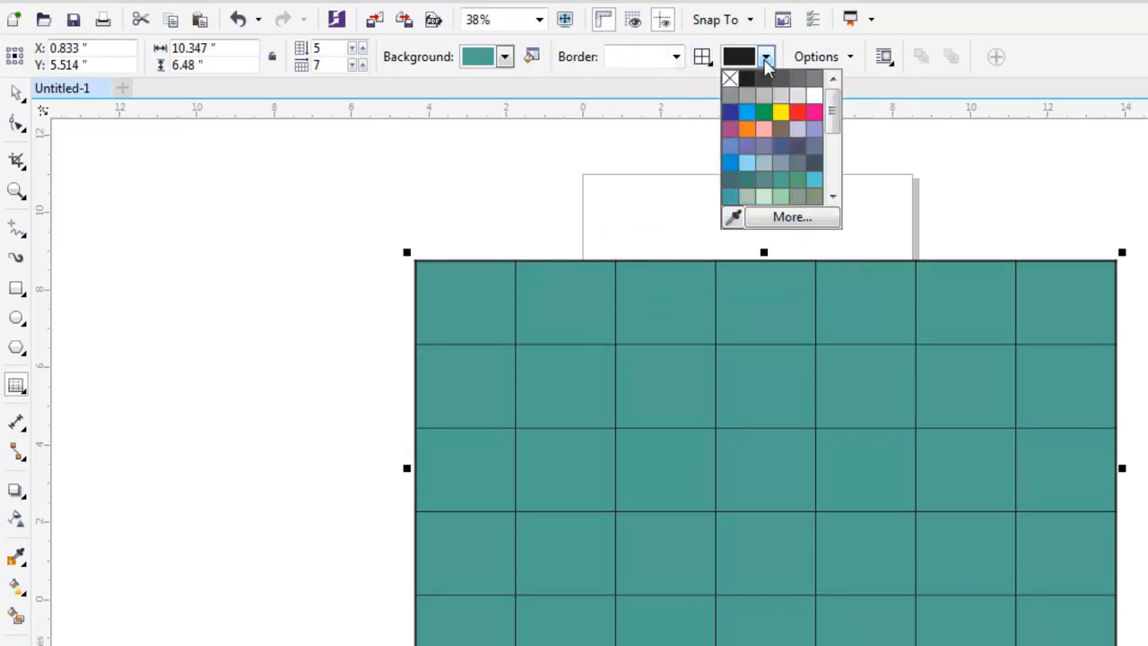
left_click(779, 111)
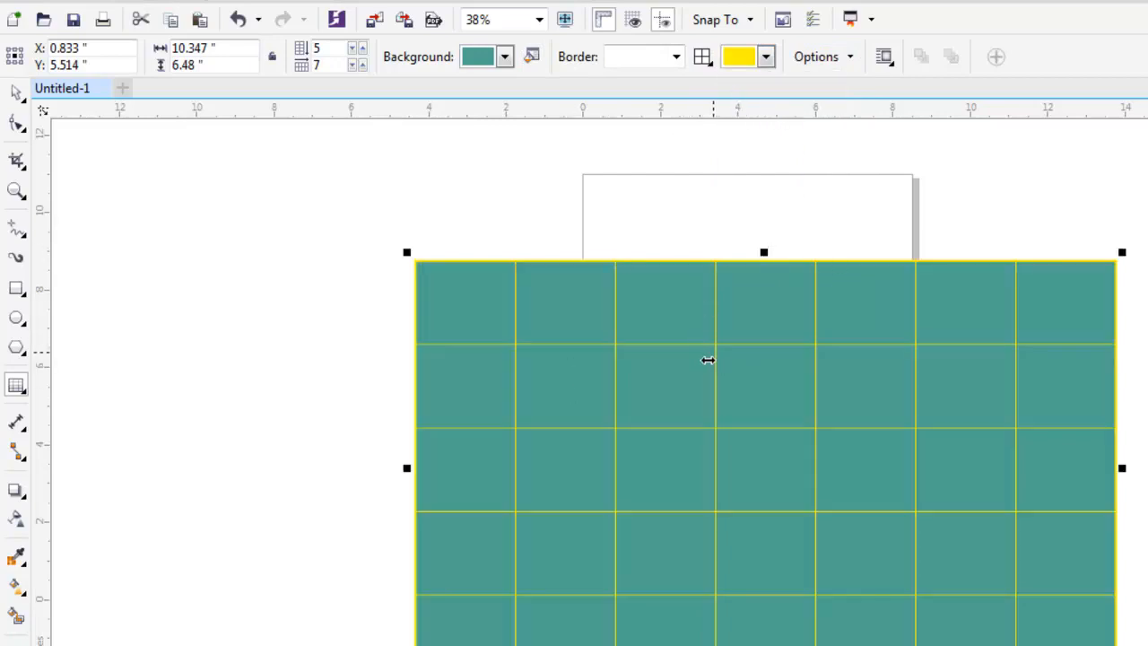
Widen the table's first two columns by moving the inner vertical cell borders
left_click_drag(717, 360, 843, 368)
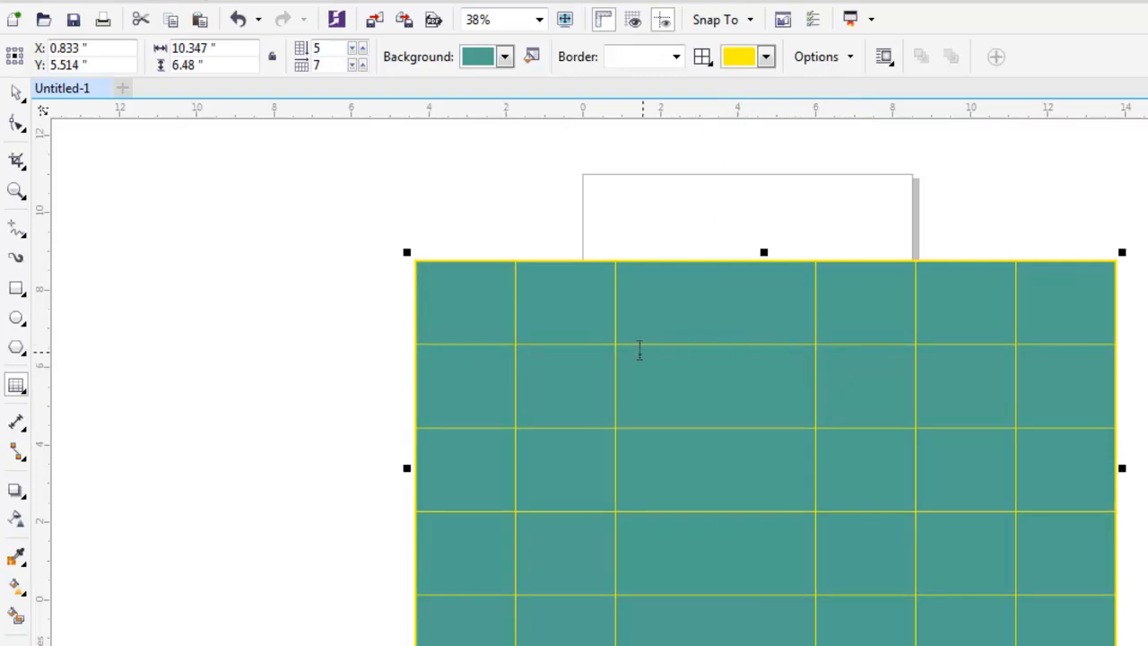
left_click_drag(617, 355, 708, 364)
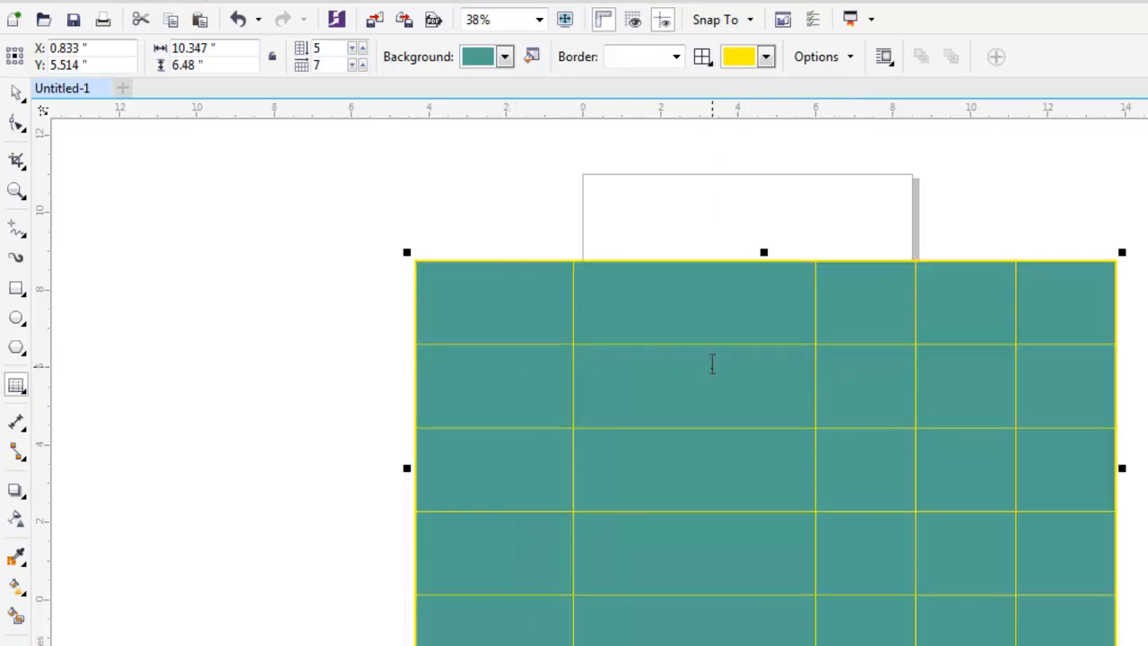
left_click(703, 321)
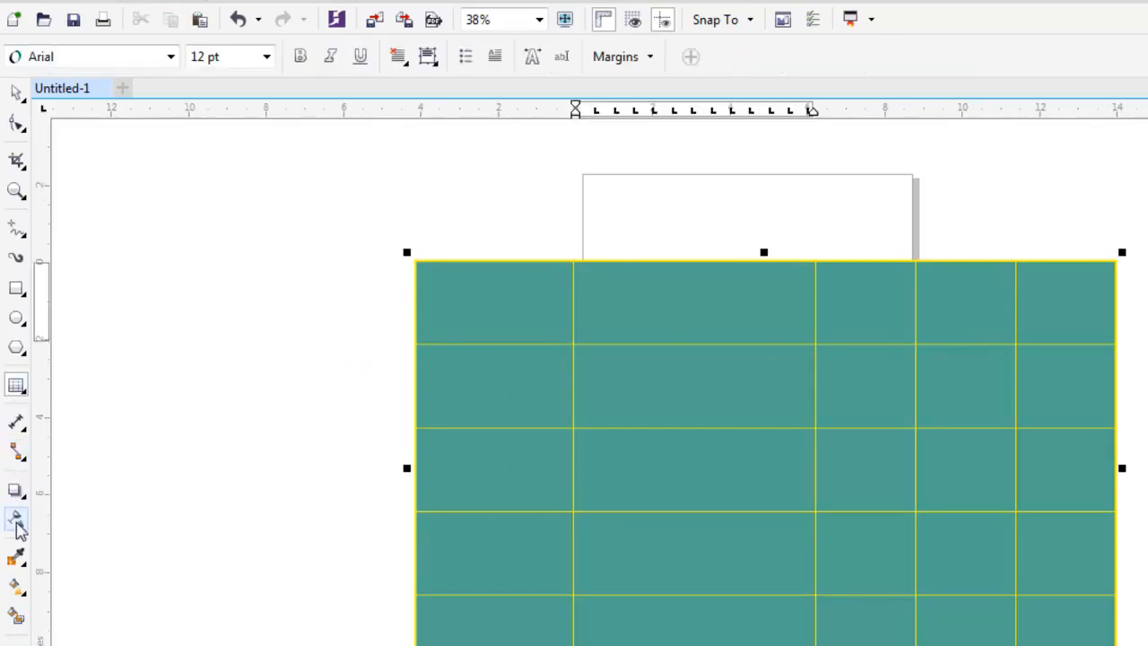
With the Text tool, enter "this is corel draw" in the table's first cell and set it to 36 pt
left_click(18, 393)
left_click(79, 387)
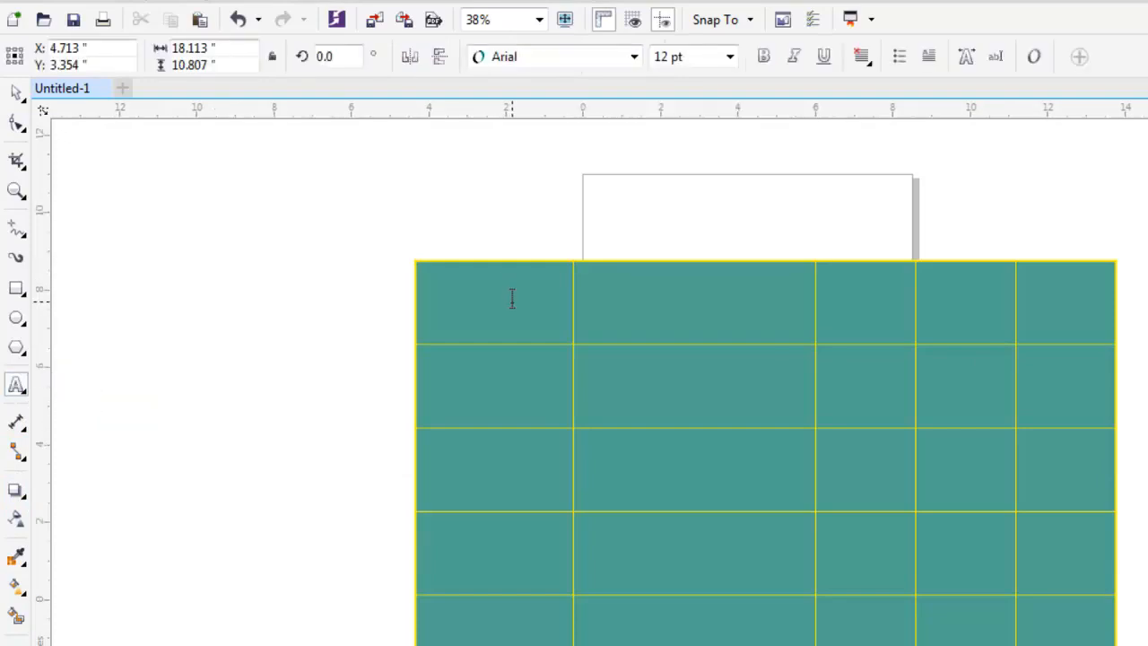
left_click(512, 298)
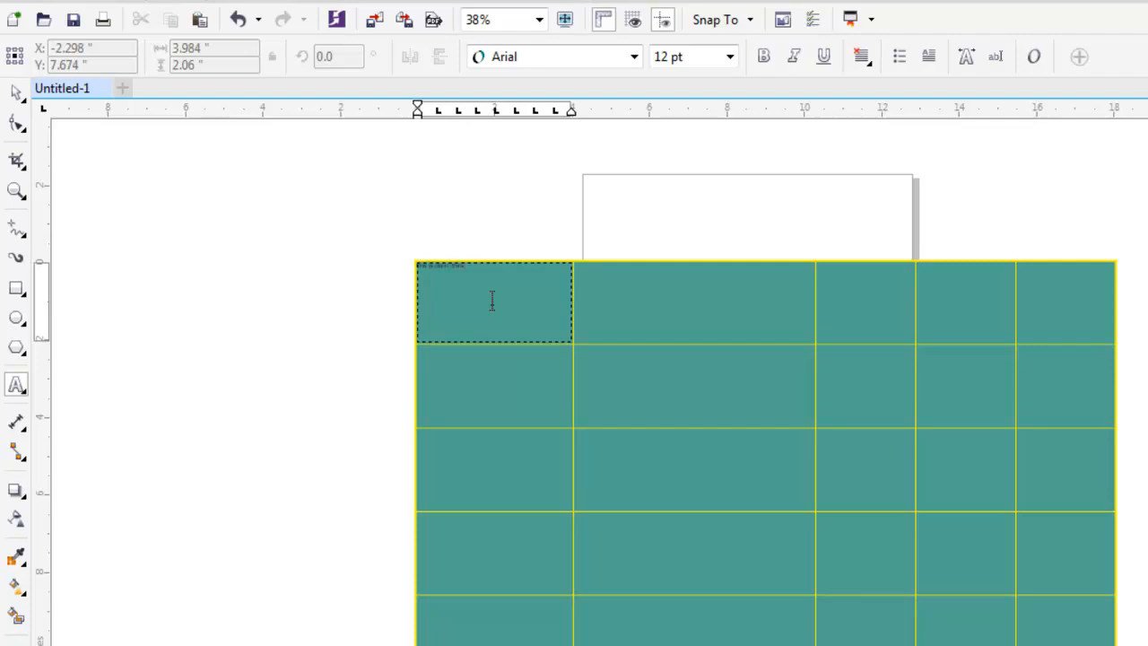
left_click_drag(487, 280, 365, 269)
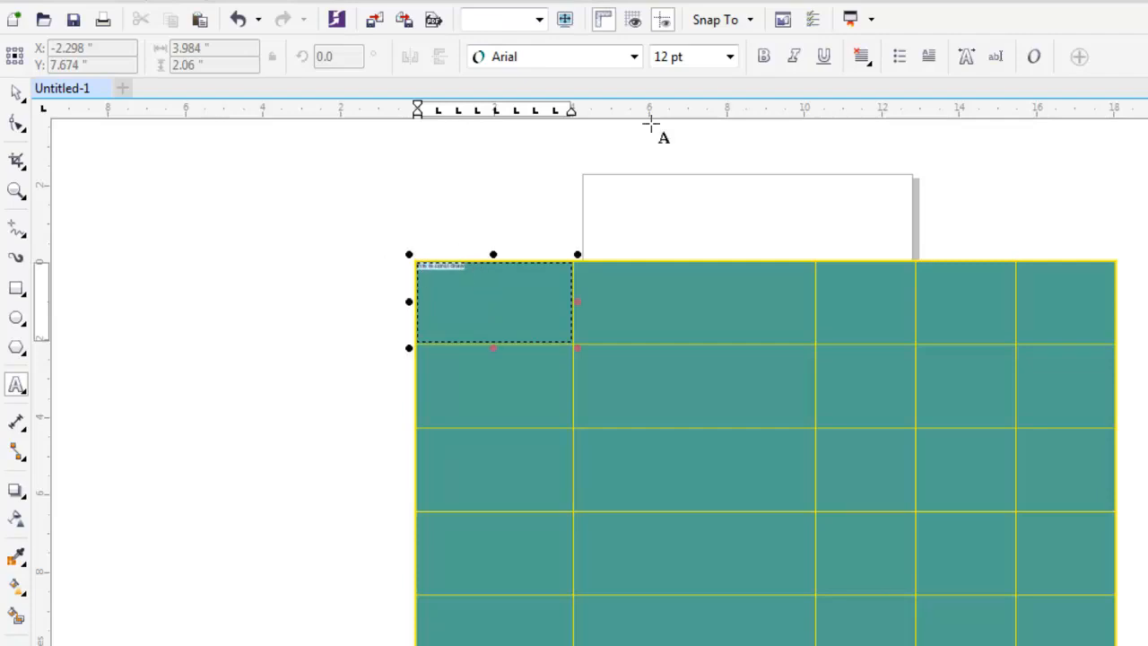
left_click(731, 59)
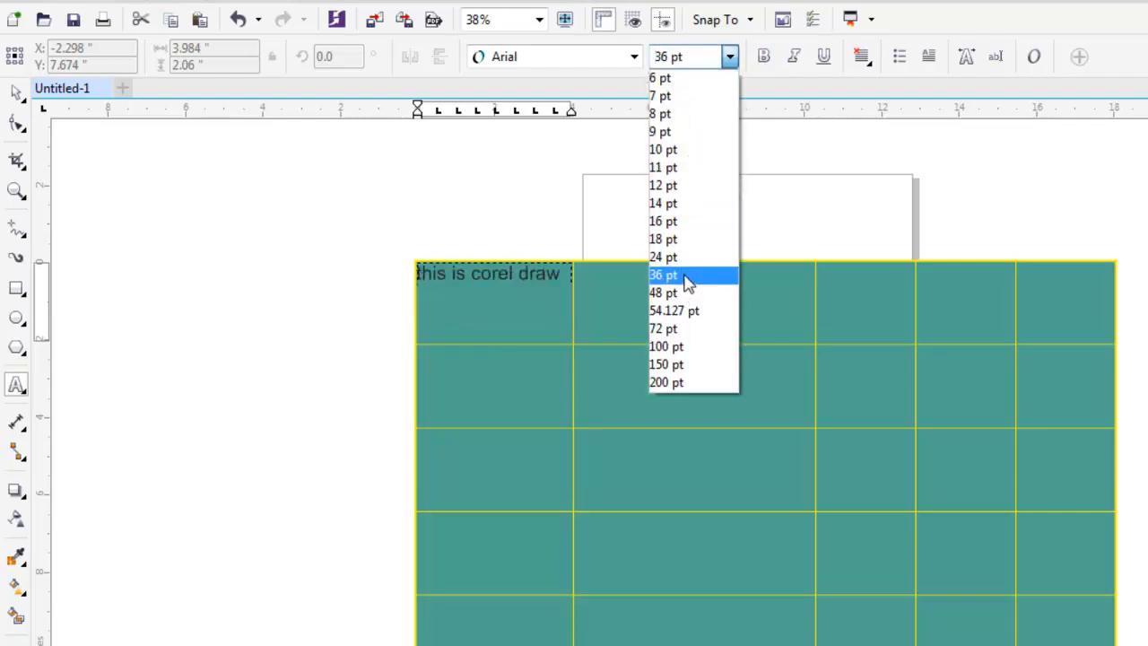
left_click(686, 277)
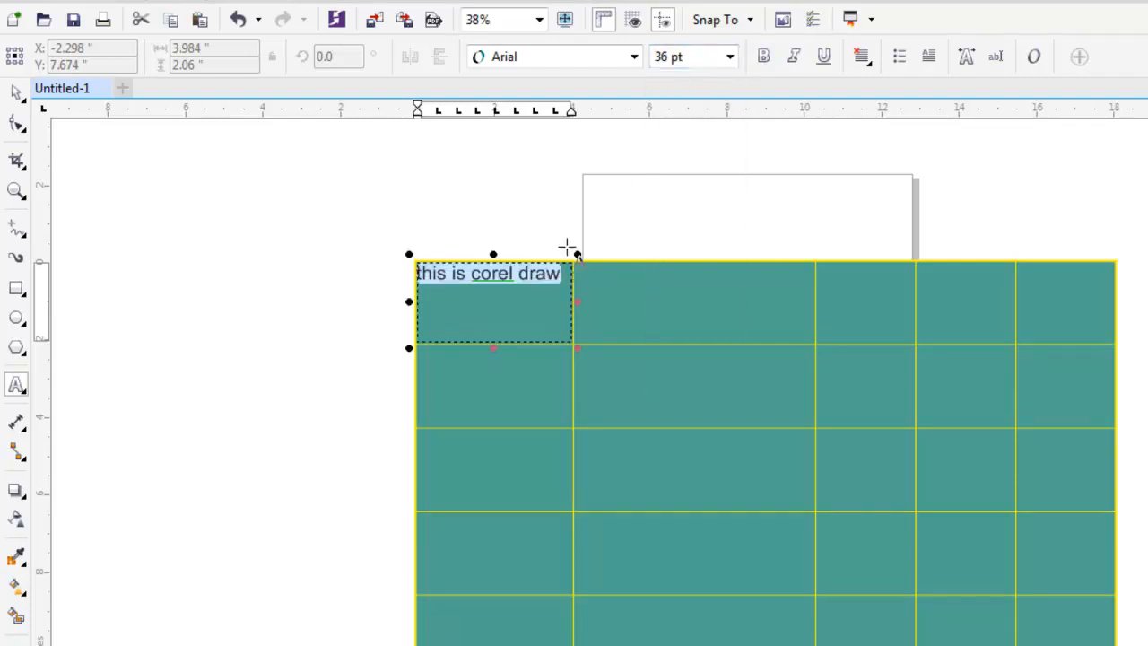
Select the whole table as an object, delete it, and activate the Text tool
left_click(16, 95)
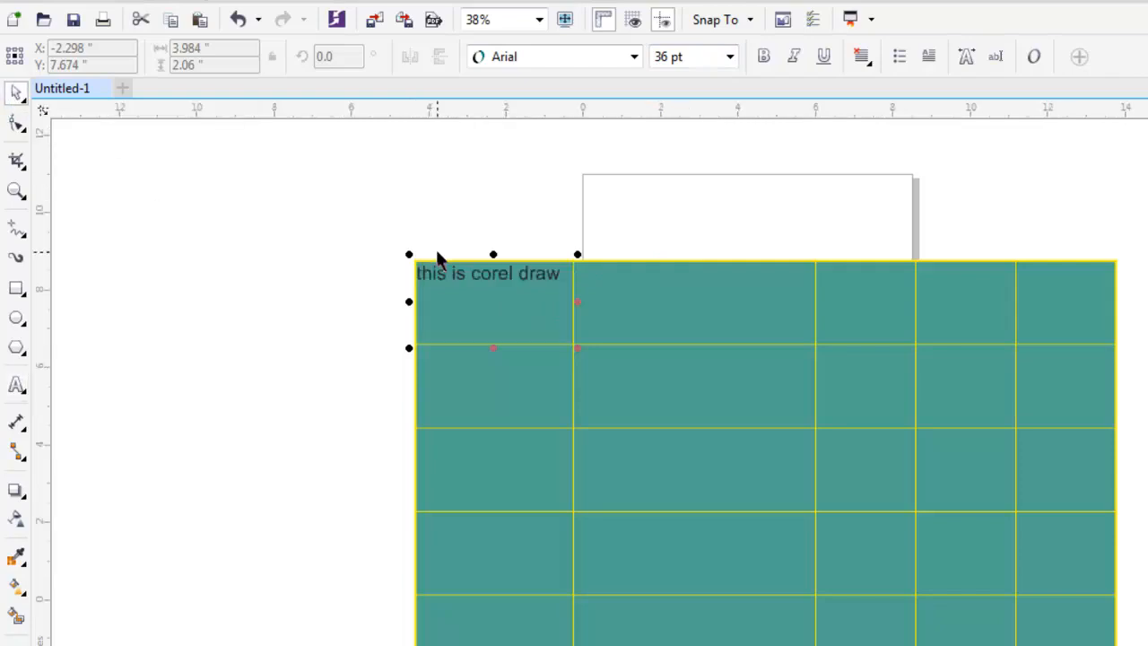
left_click(706, 383)
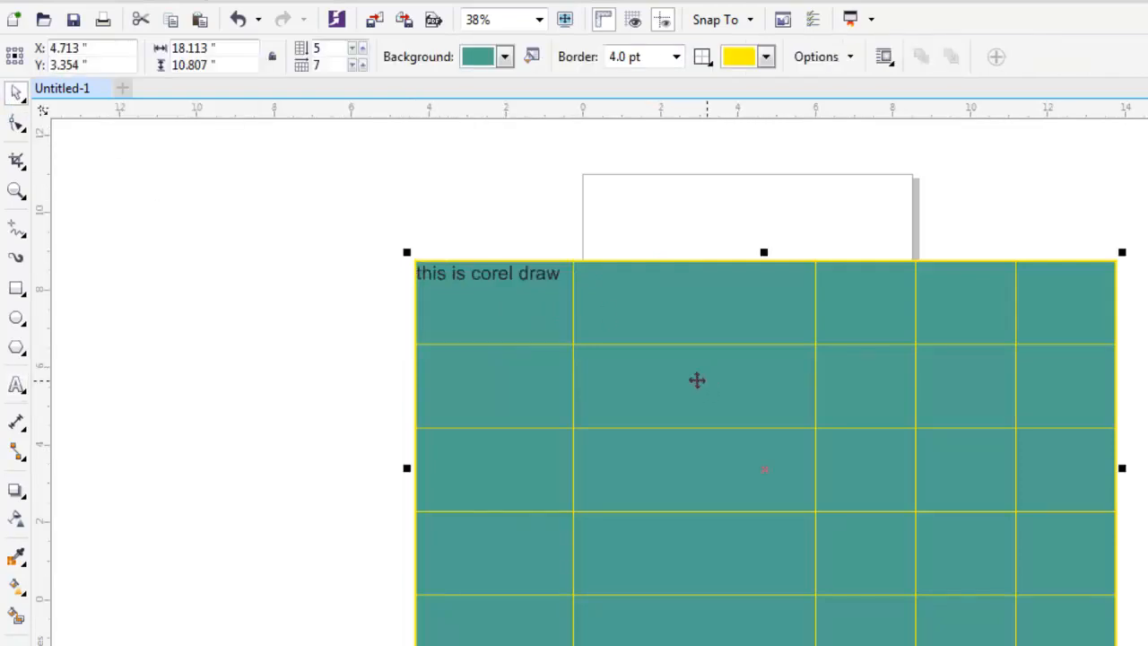
key("Delete")
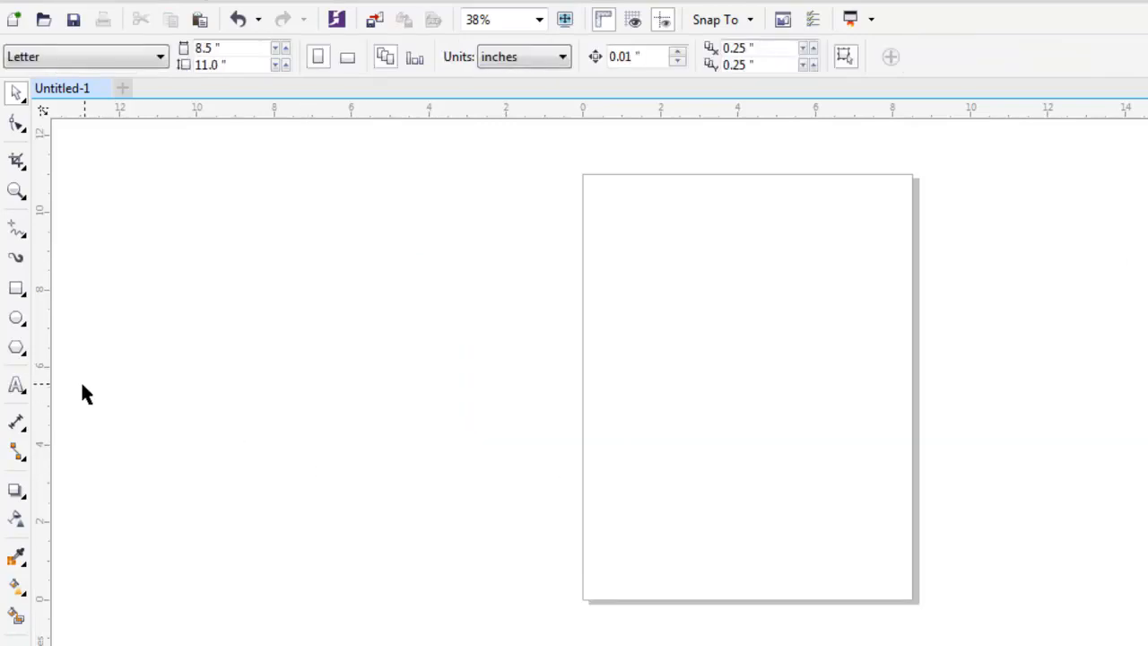
left_click(21, 392)
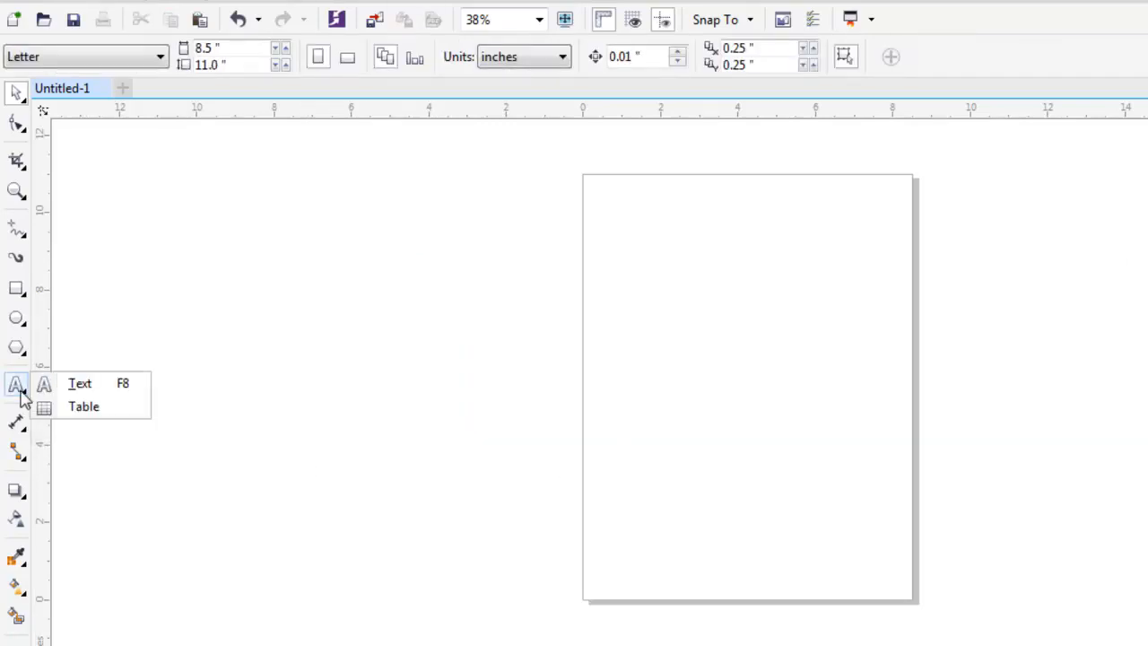
left_click(81, 384)
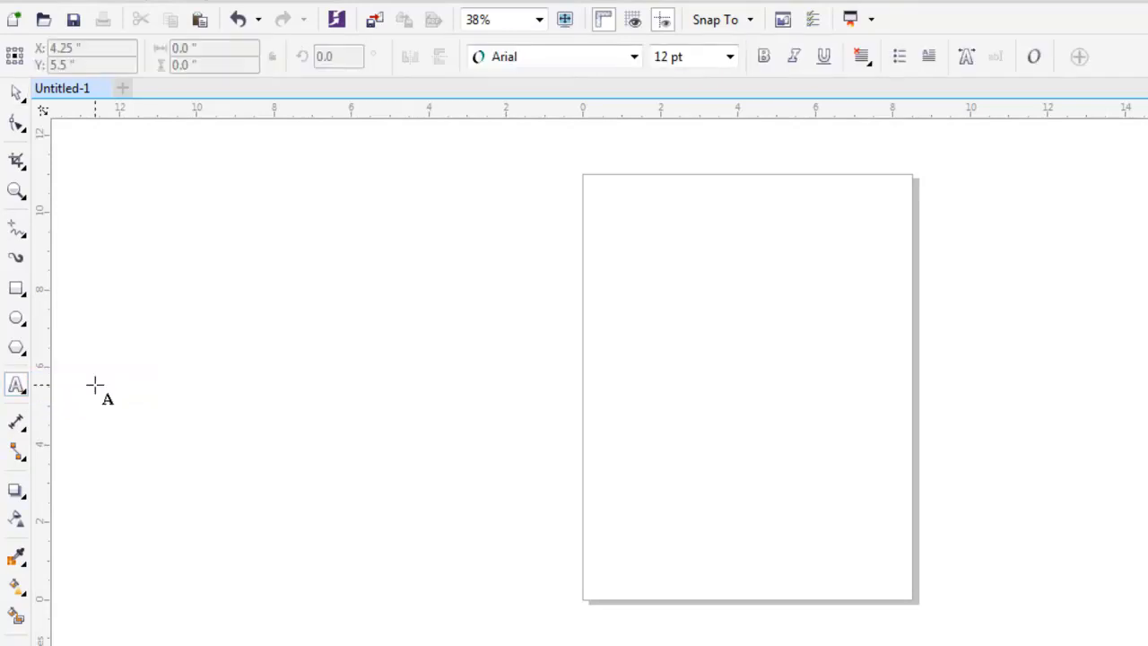